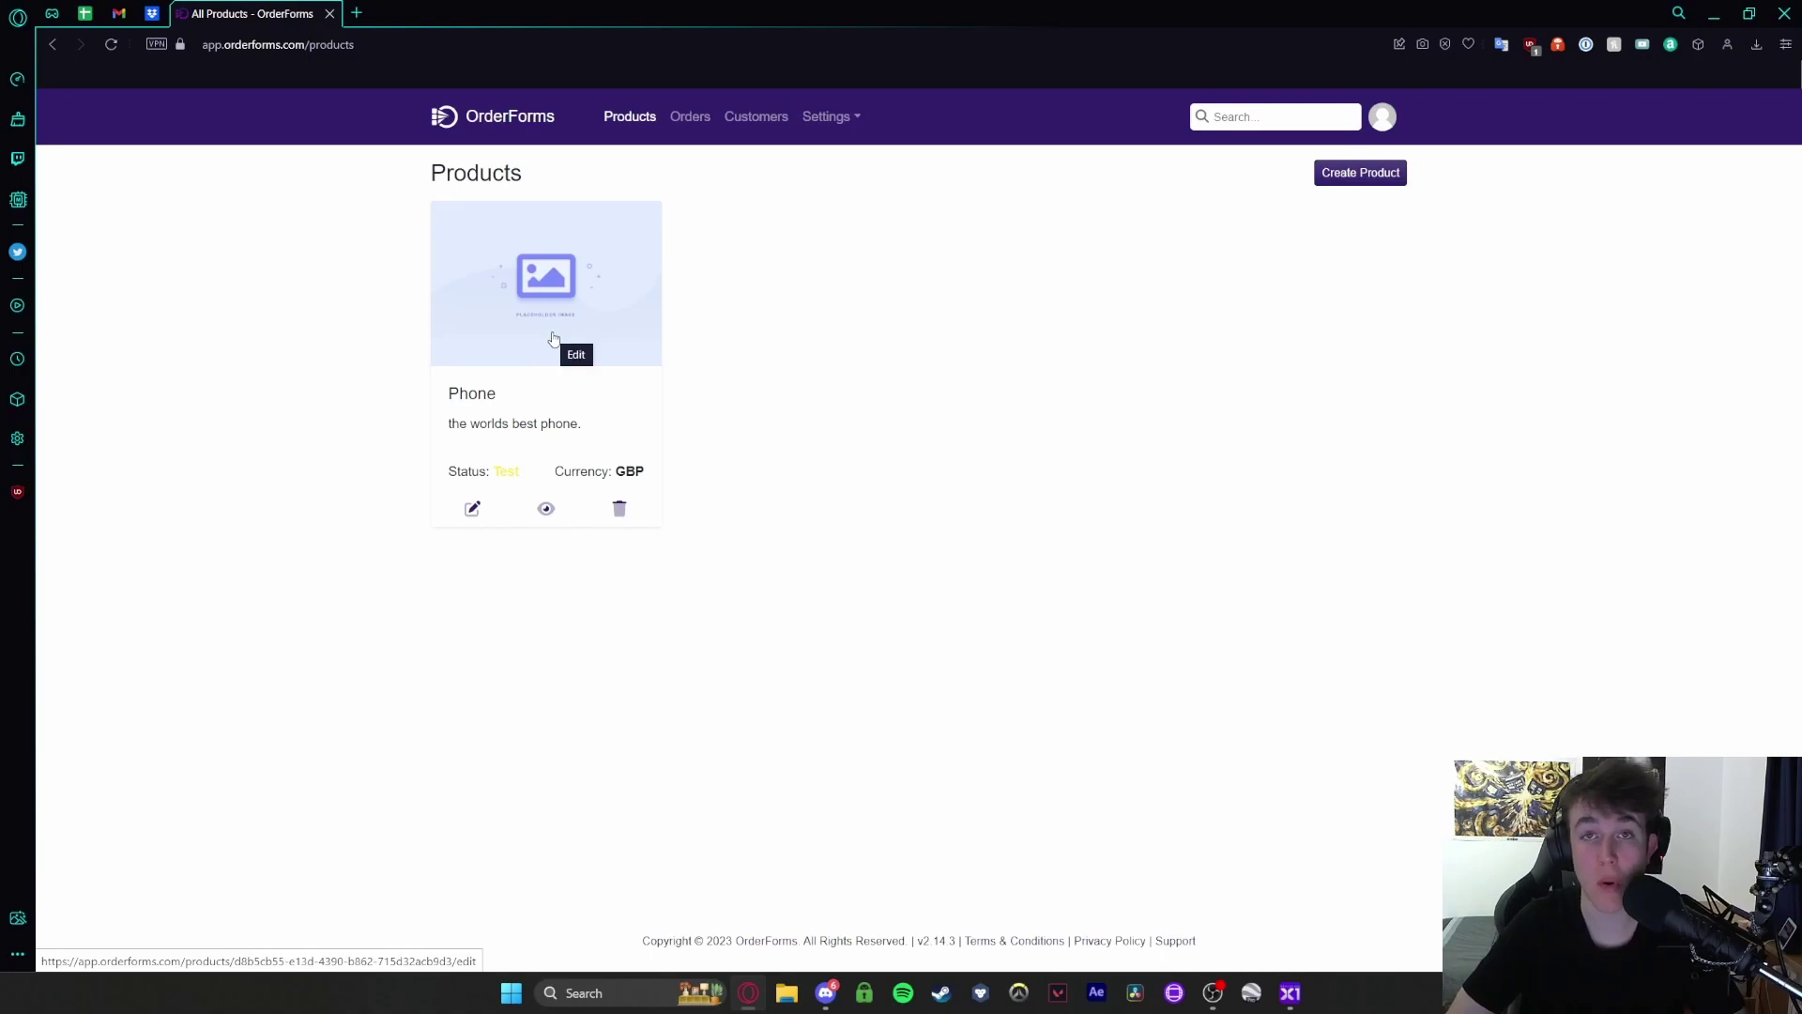
Step: Look over the blank product creation form and the existing Phone product's name and description in the product list
{"action": "left_click", "coordinate": [1360, 173]}
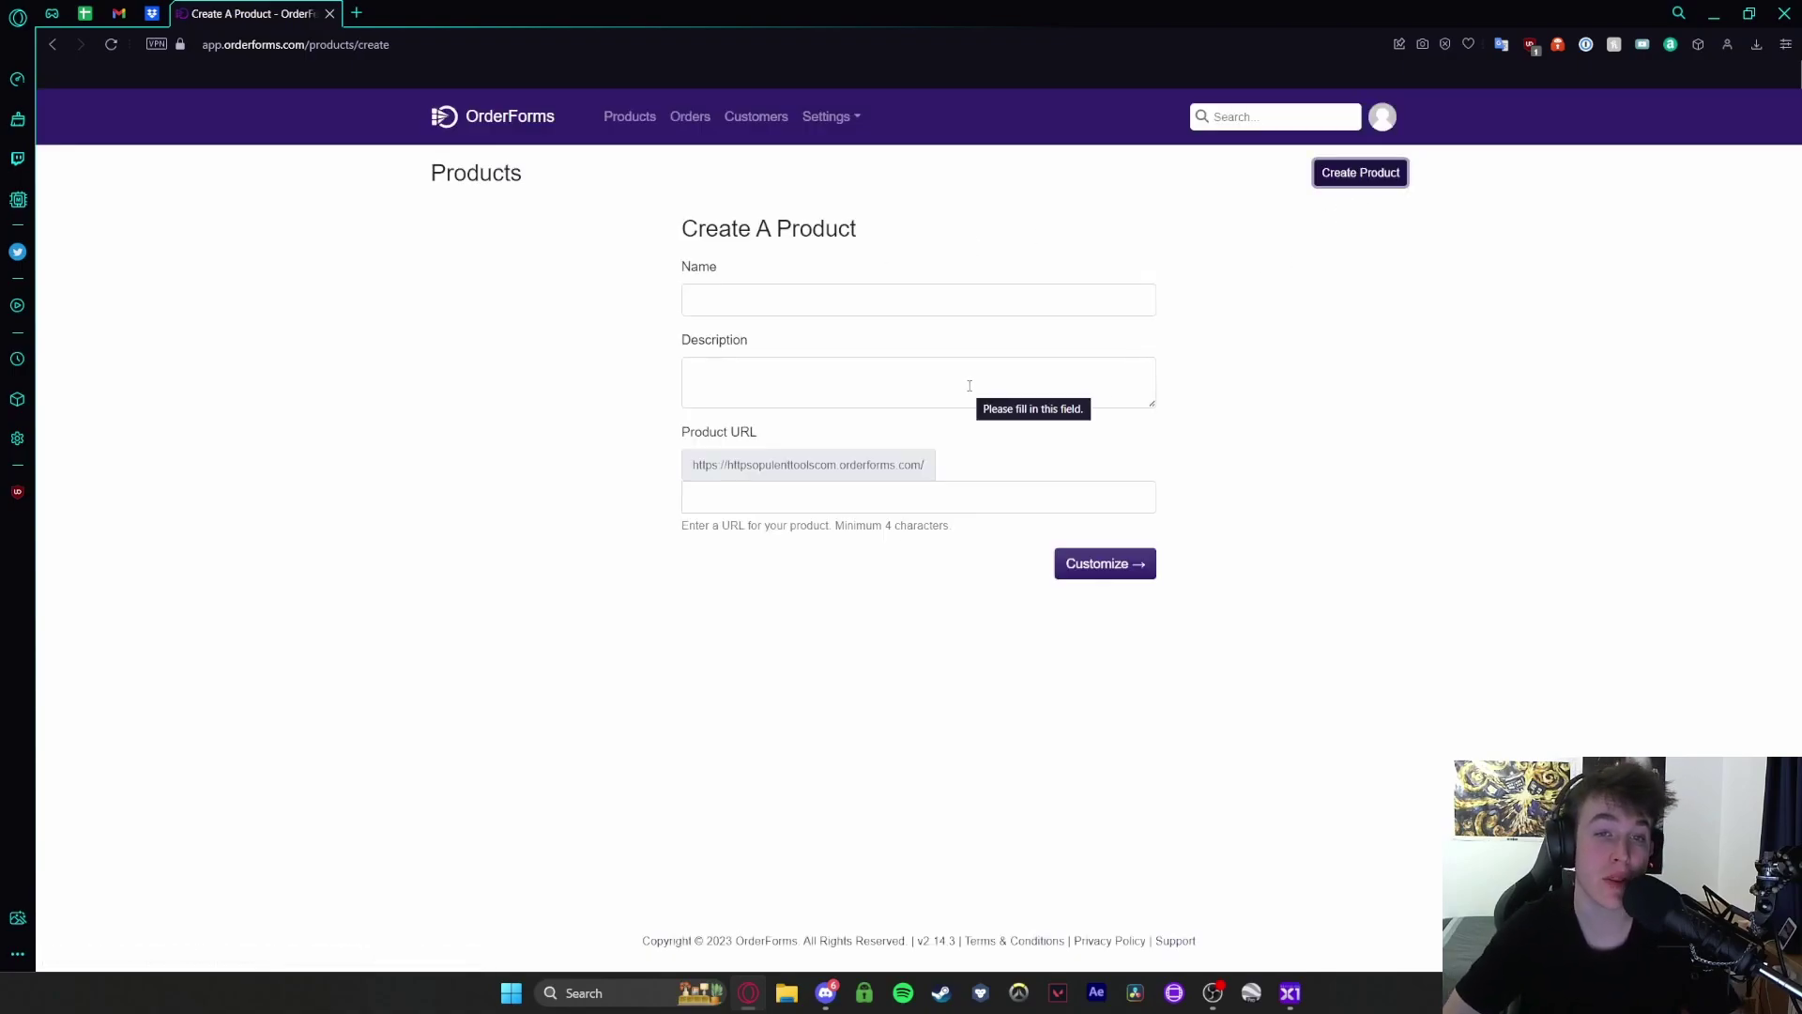
{"action": "left_click", "coordinate": [701, 298]}
{"action": "left_click", "coordinate": [759, 386]}
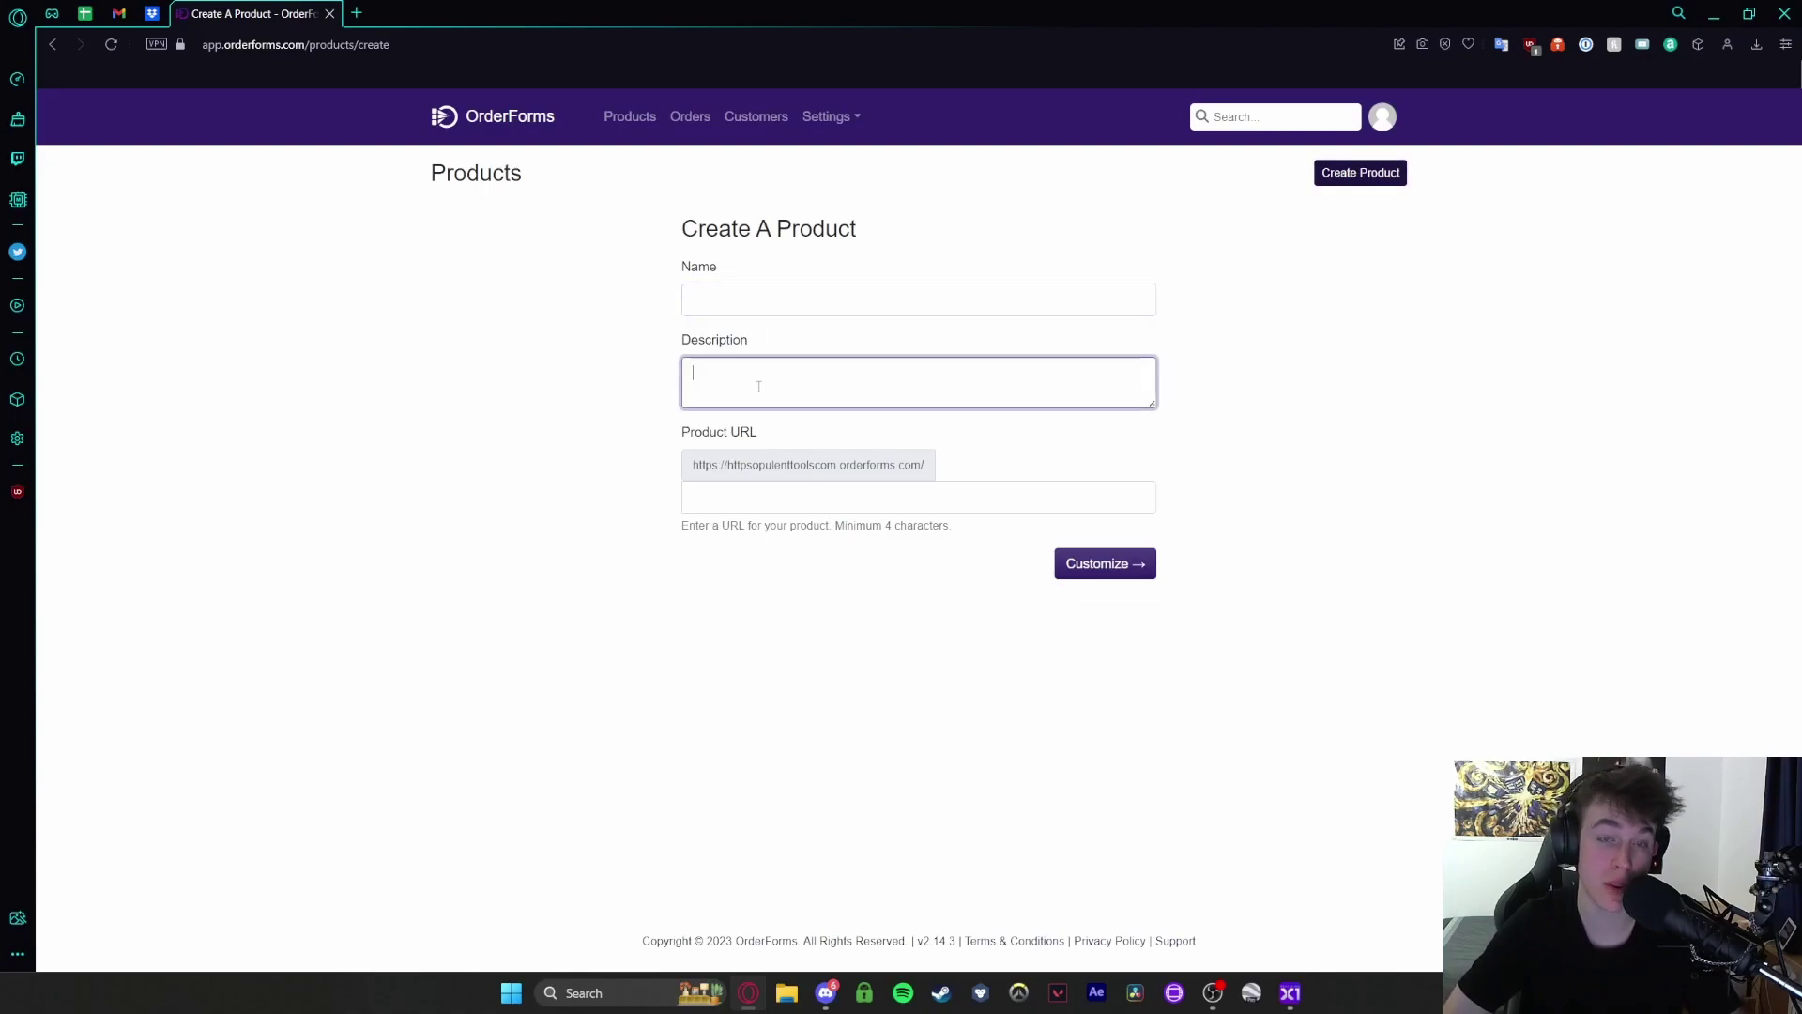
{"action": "left_click", "coordinate": [630, 116]}
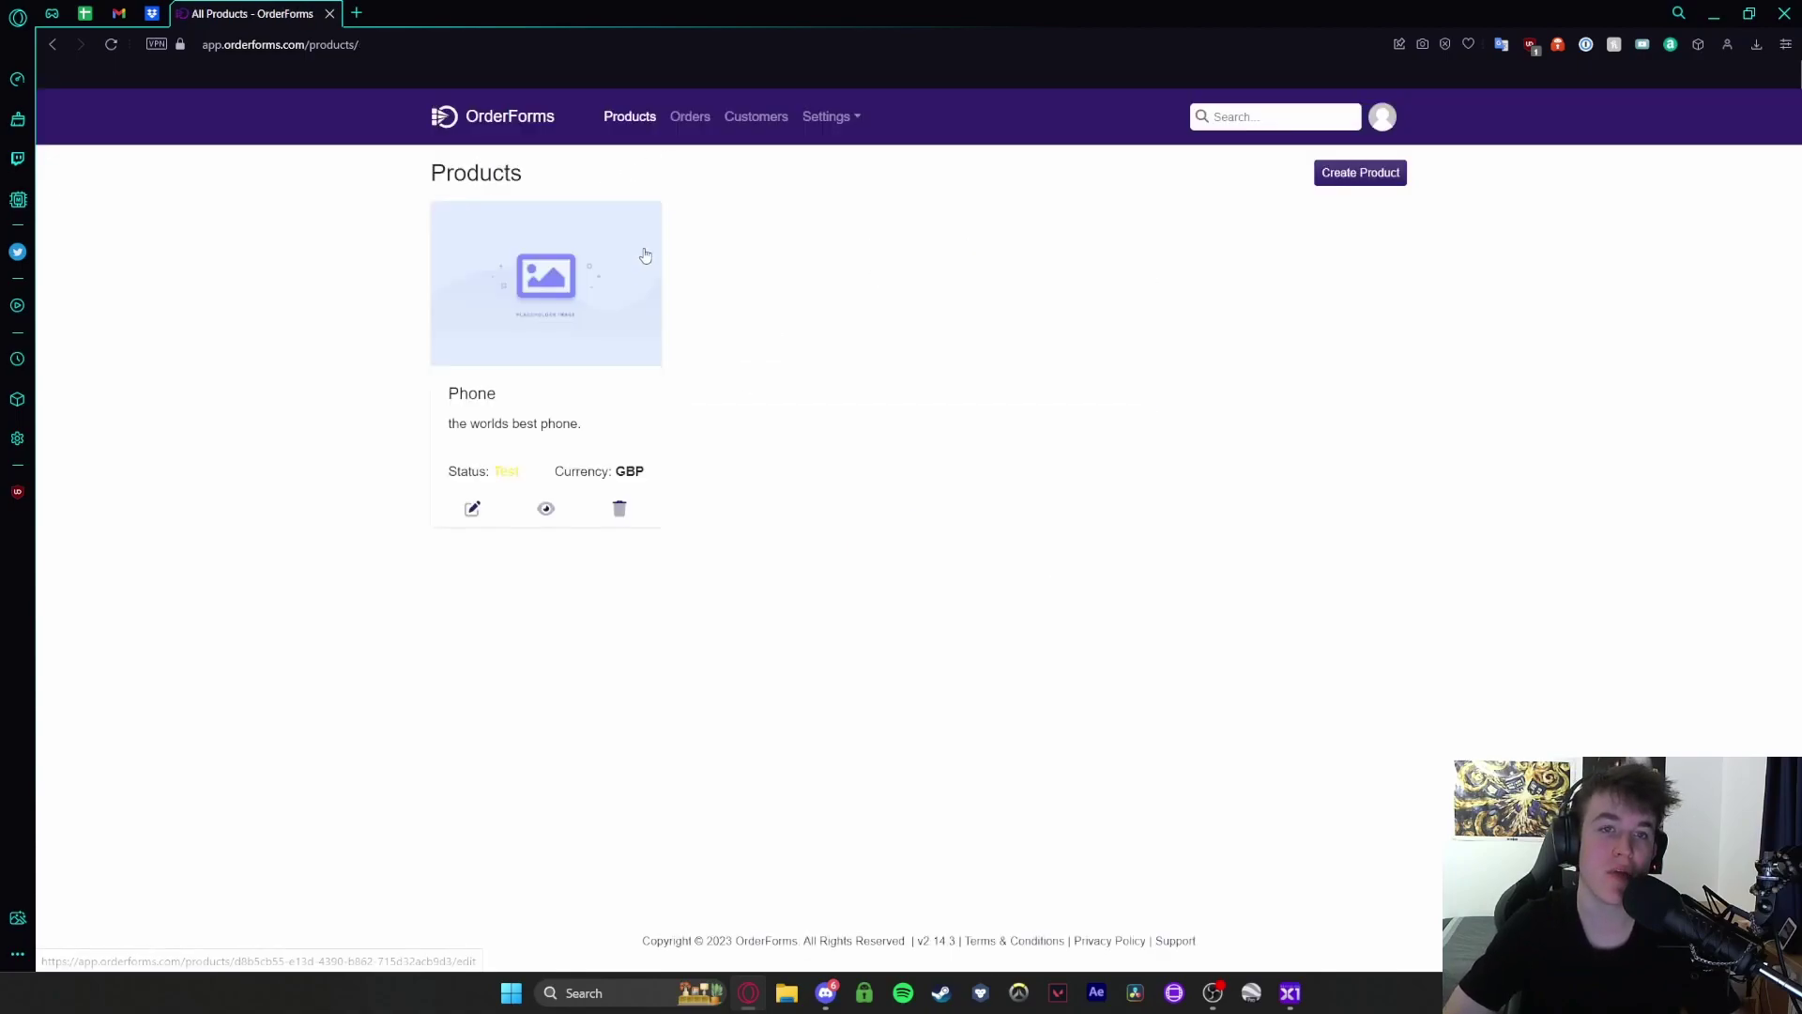
{"action": "double_click", "coordinate": [481, 394]}
{"action": "left_click_drag", "start_coordinate": [445, 425], "coordinate": [602, 424]}
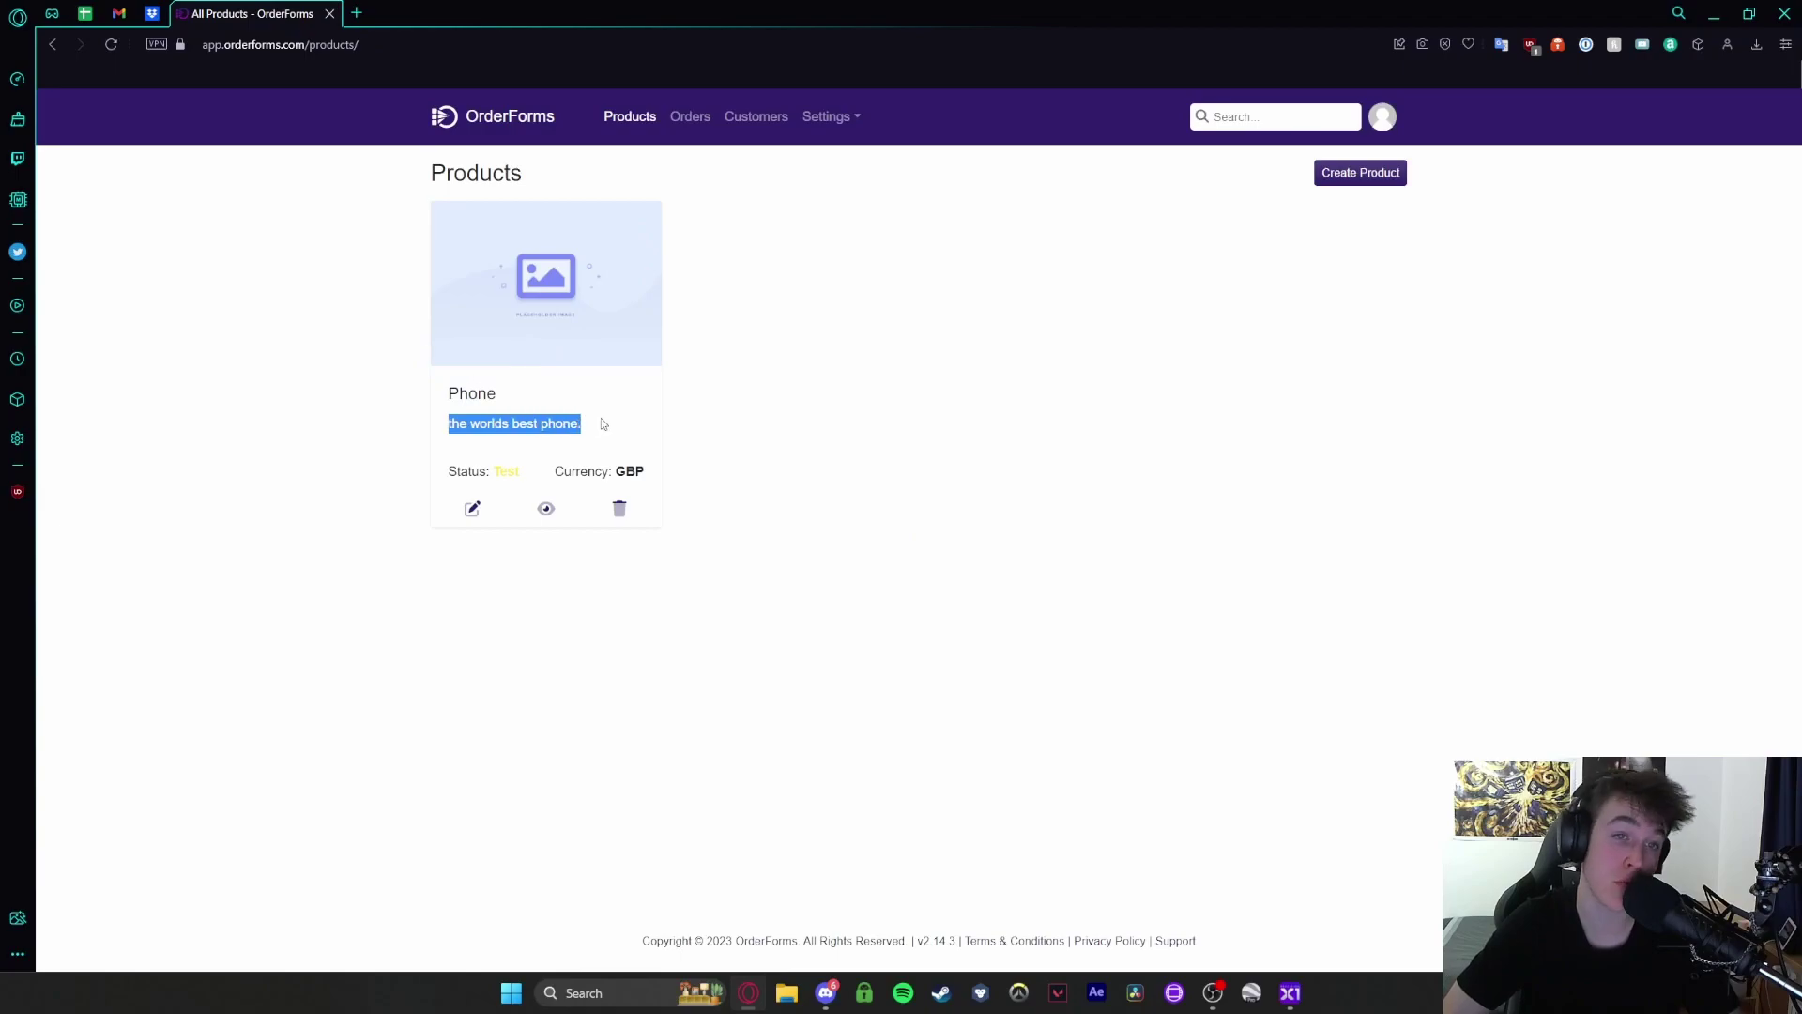
Step: Open a new product form and examine its product URL field and minimum-length note
{"action": "left_click", "coordinate": [1337, 181]}
{"action": "left_click", "coordinate": [730, 496]}
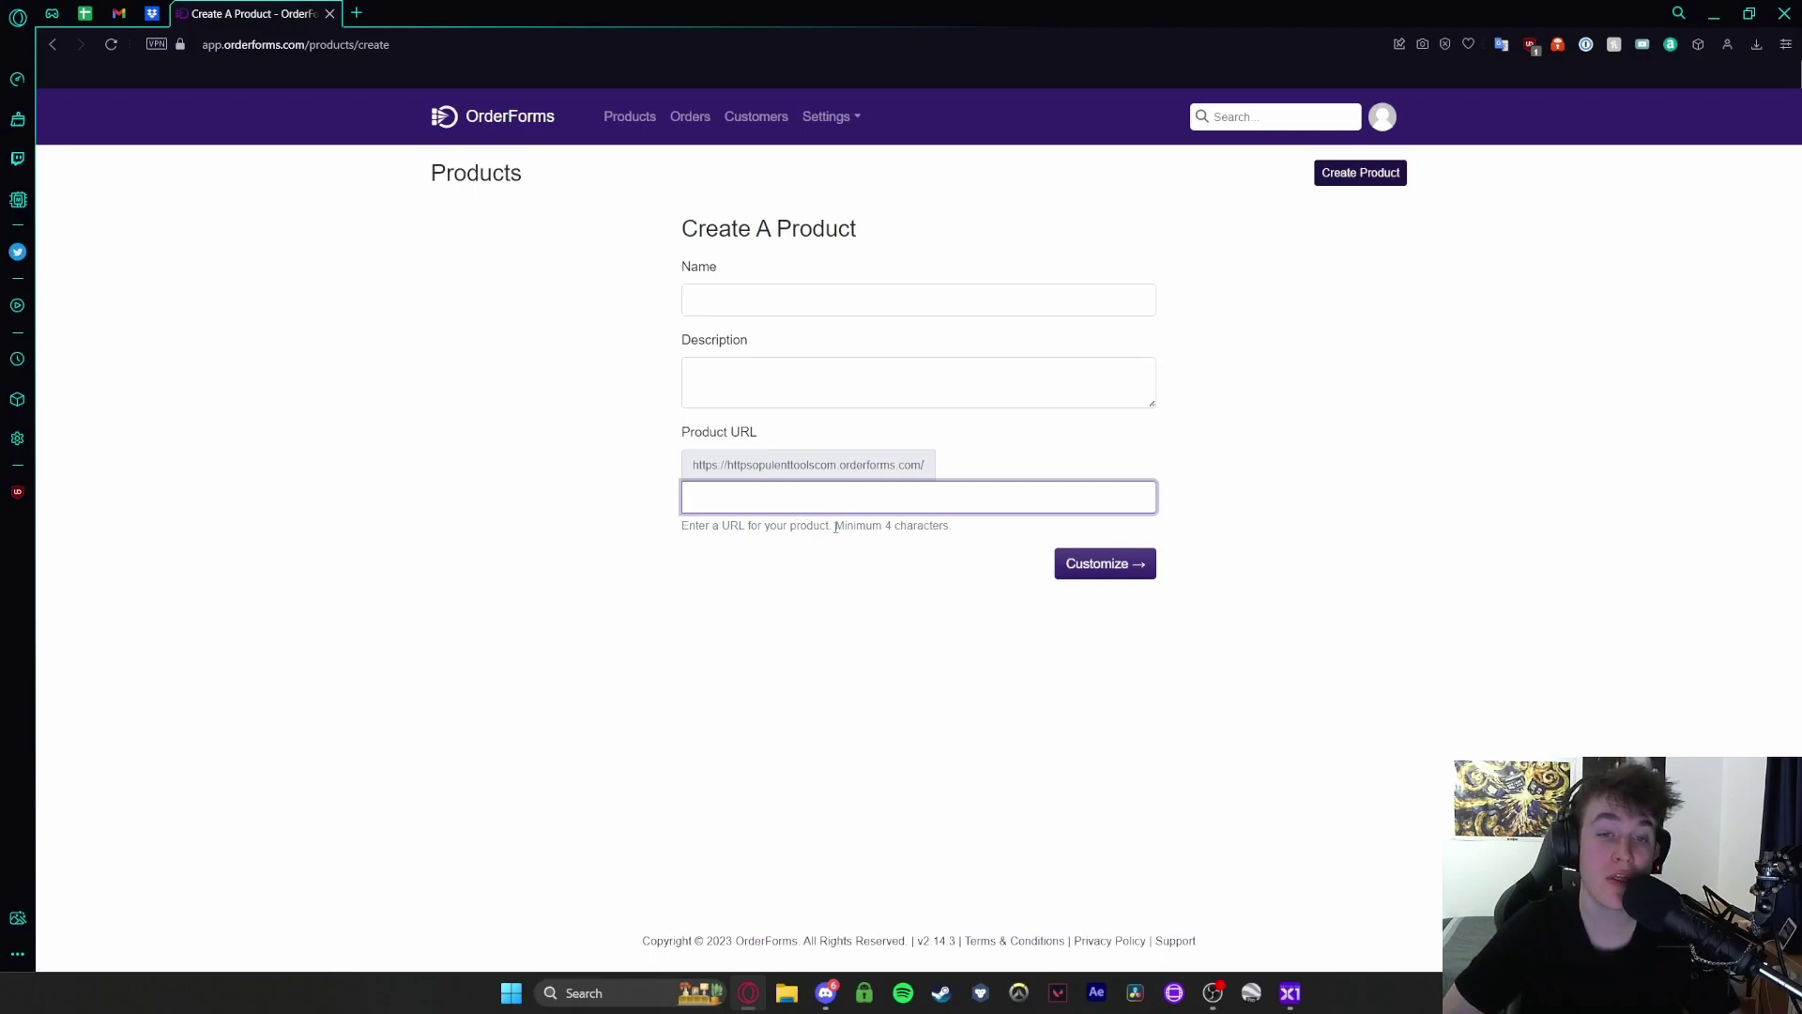
{"action": "left_click", "coordinate": [878, 530]}
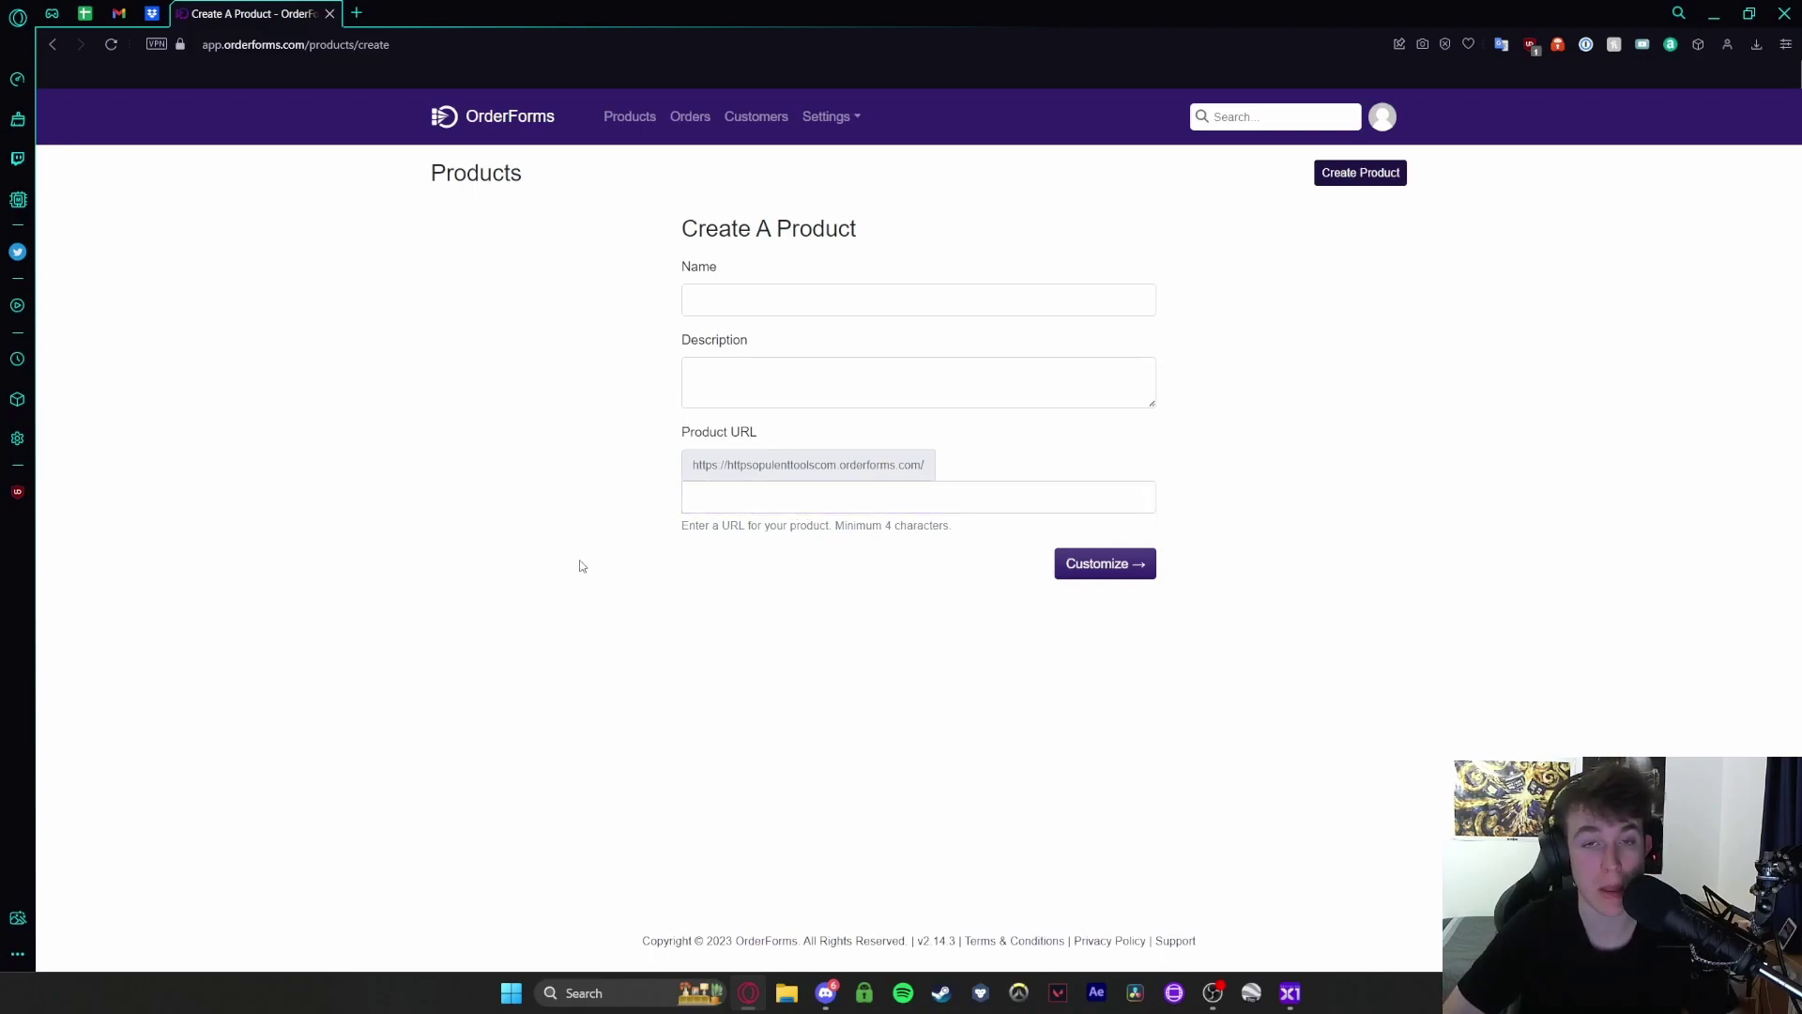
{"action": "left_click", "coordinate": [748, 499]}
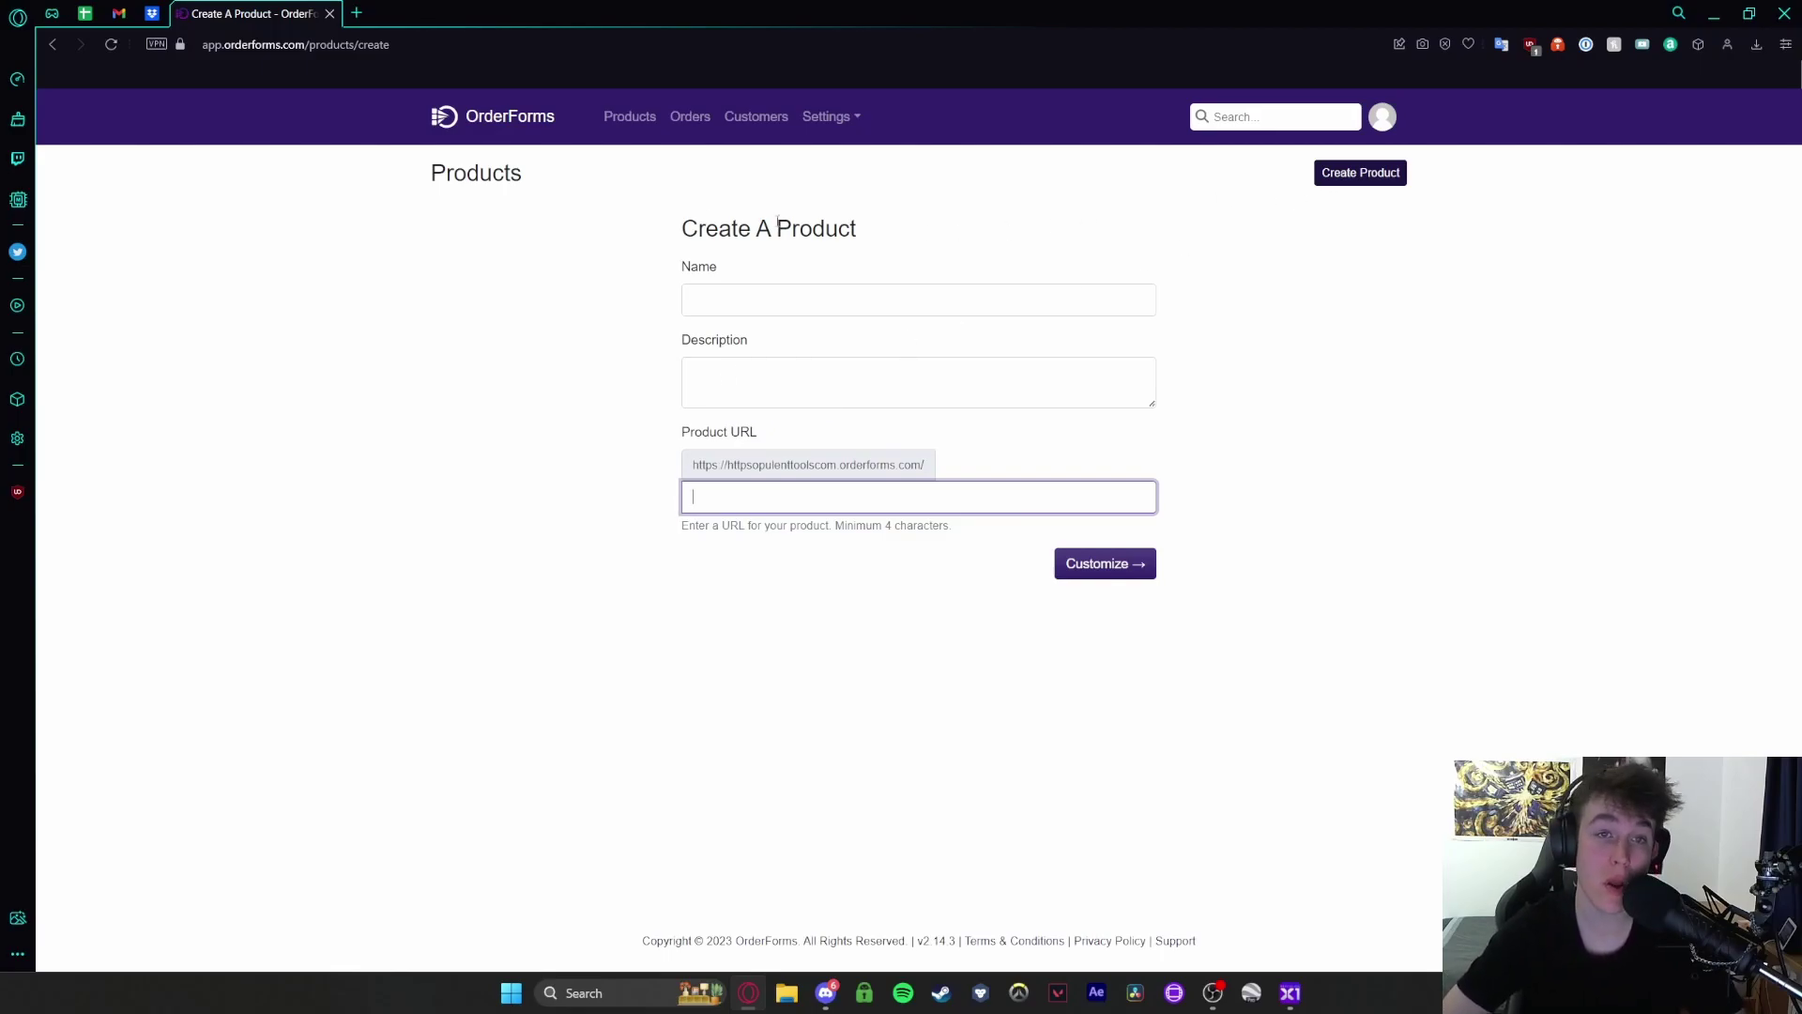
Step: Open the Phone product for editing and view the merchants that can be connected in its payment settings
{"action": "left_click", "coordinate": [615, 119]}
{"action": "left_click", "coordinate": [663, 269]}
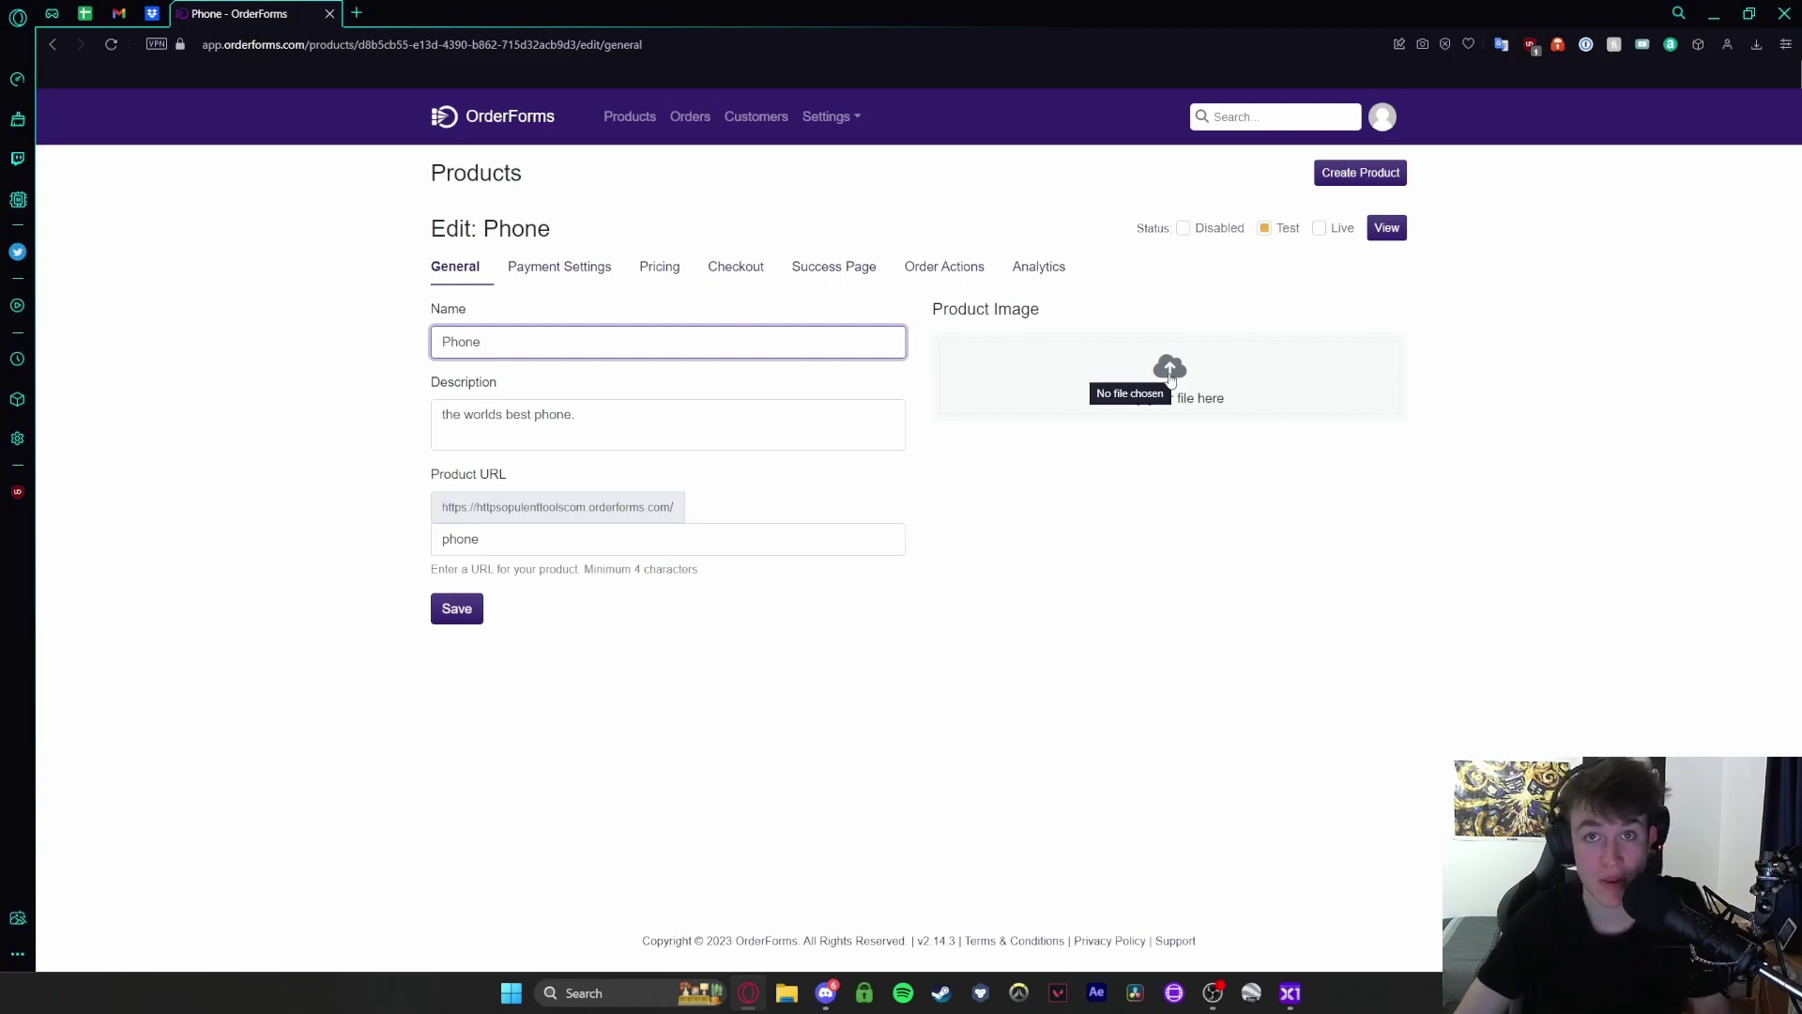
{"action": "left_click", "coordinate": [568, 266]}
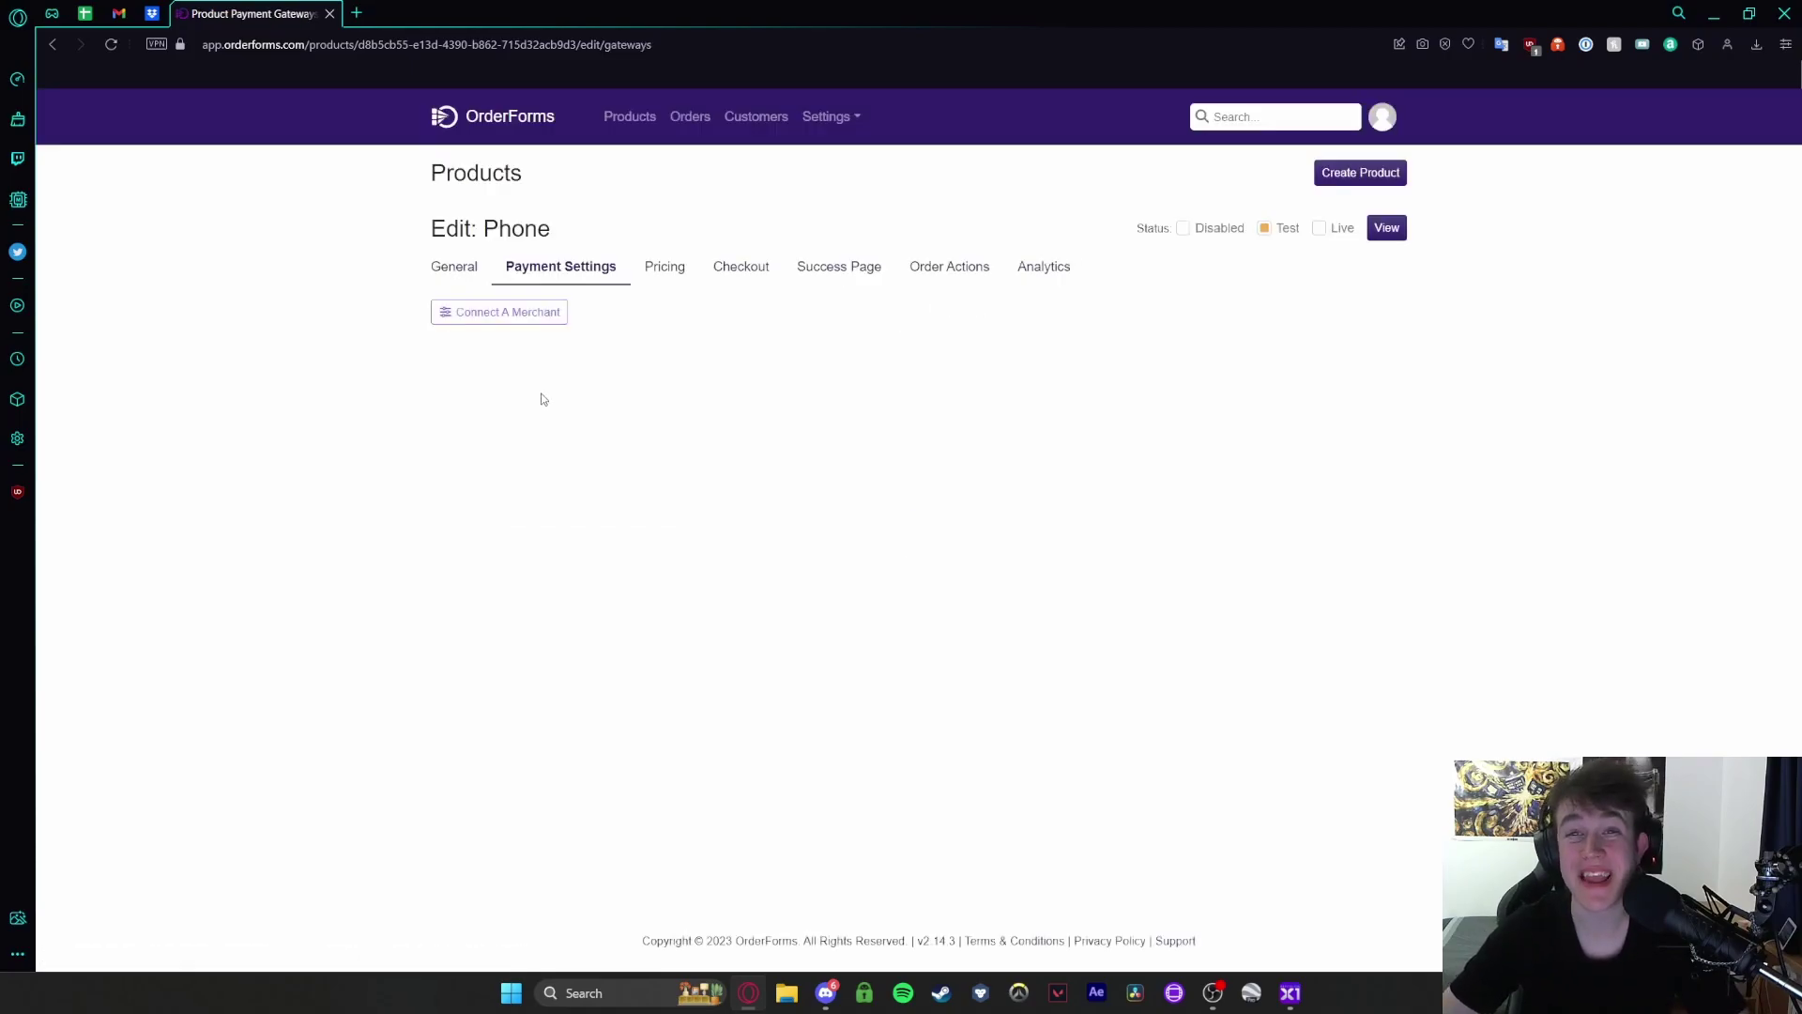
{"action": "left_click", "coordinate": [507, 311]}
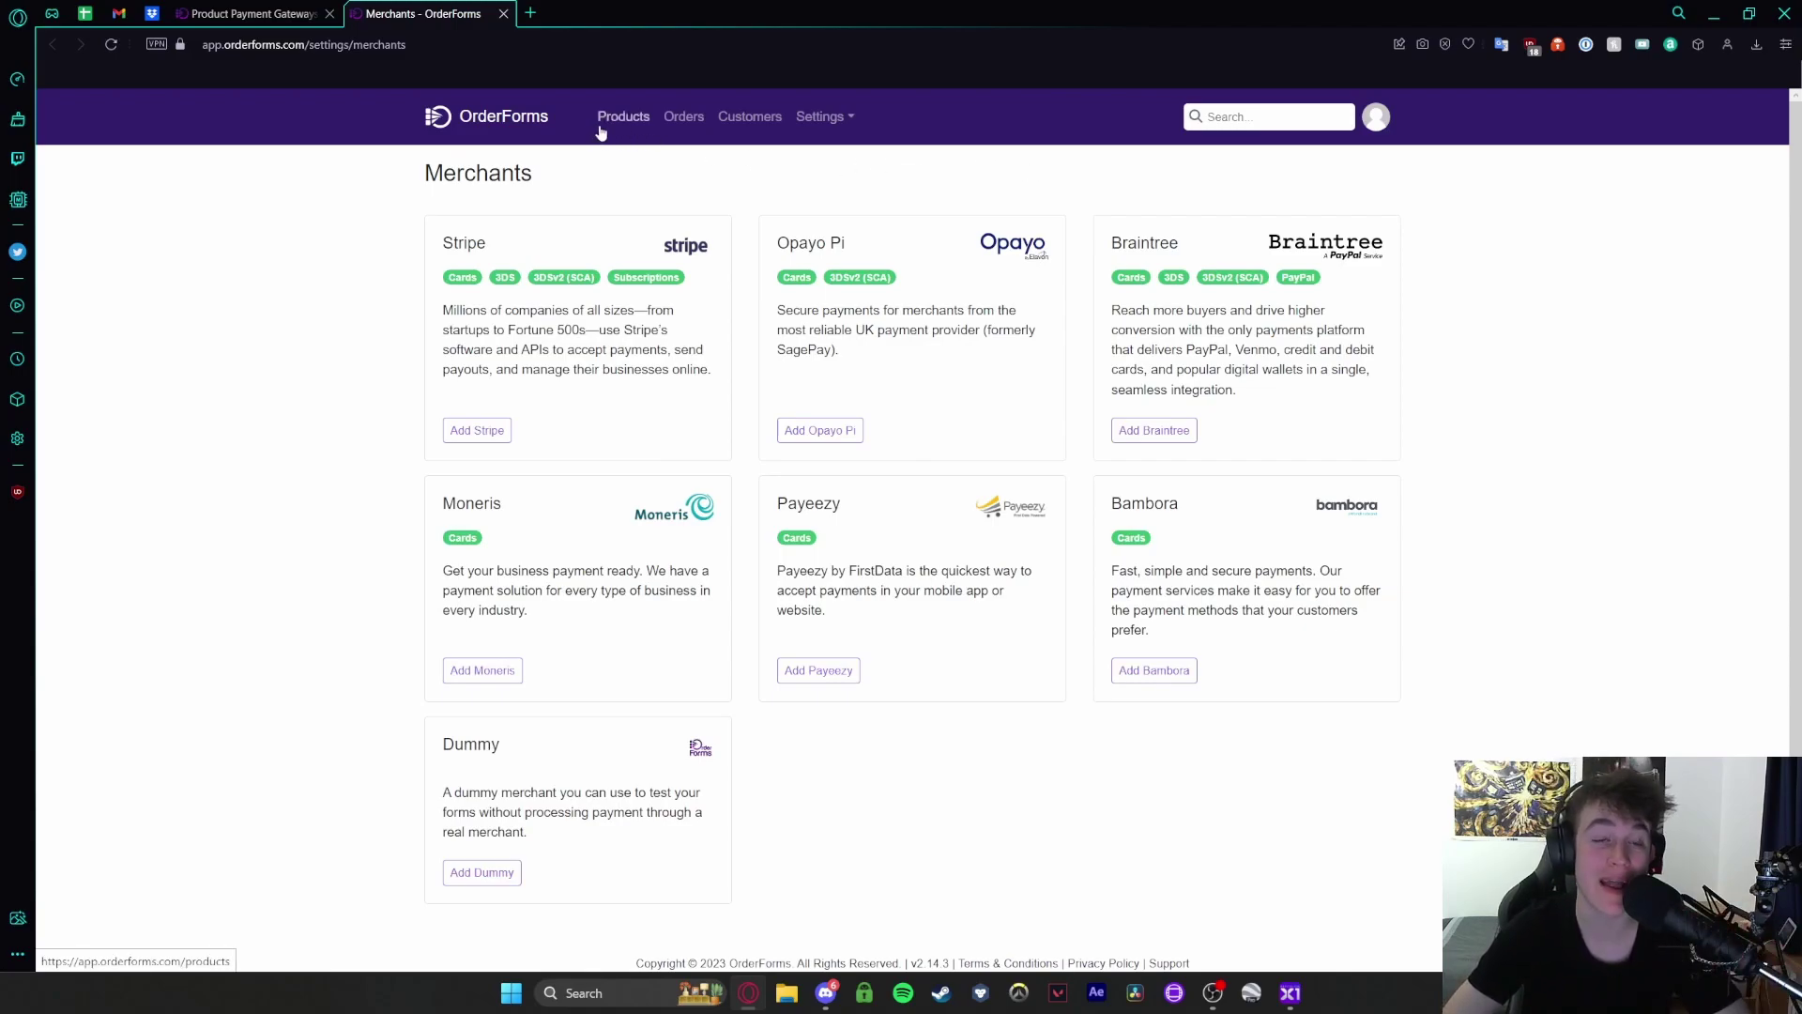
Step: Open the Phone product's pricing and choose GBP (£) as its selling currency
{"action": "left_click", "coordinate": [684, 275]}
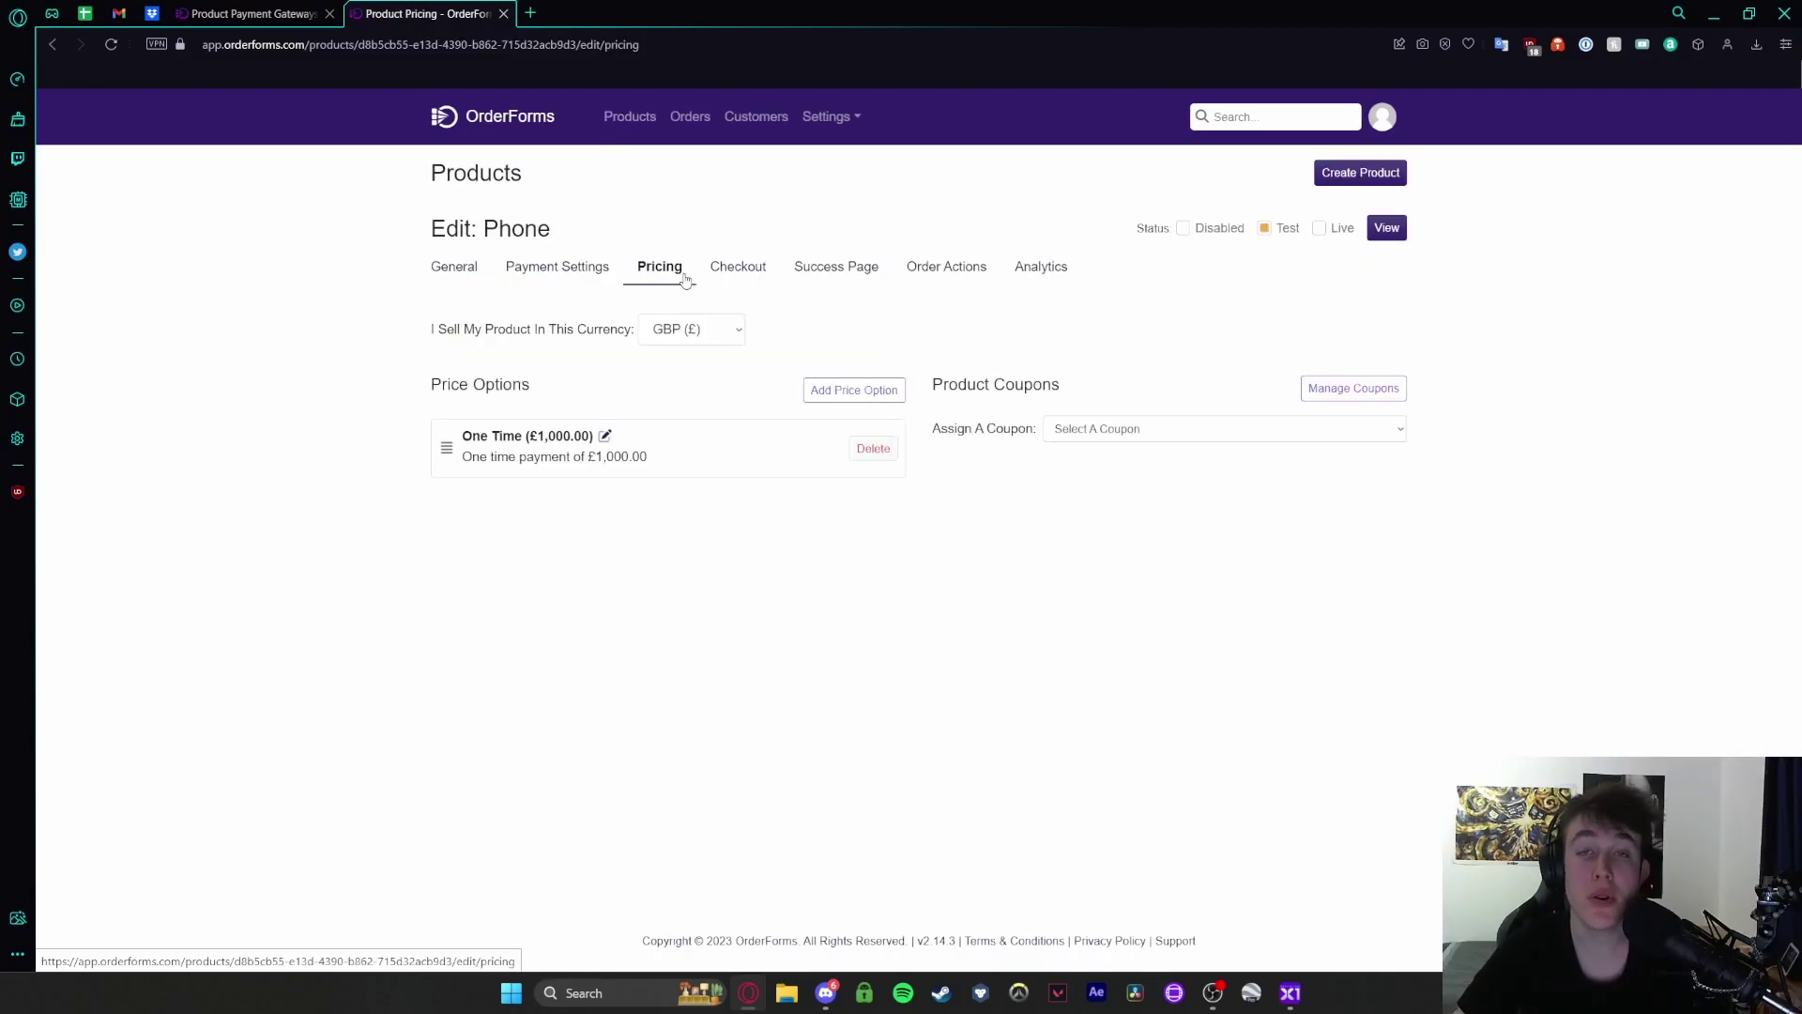
{"action": "left_click", "coordinate": [692, 328]}
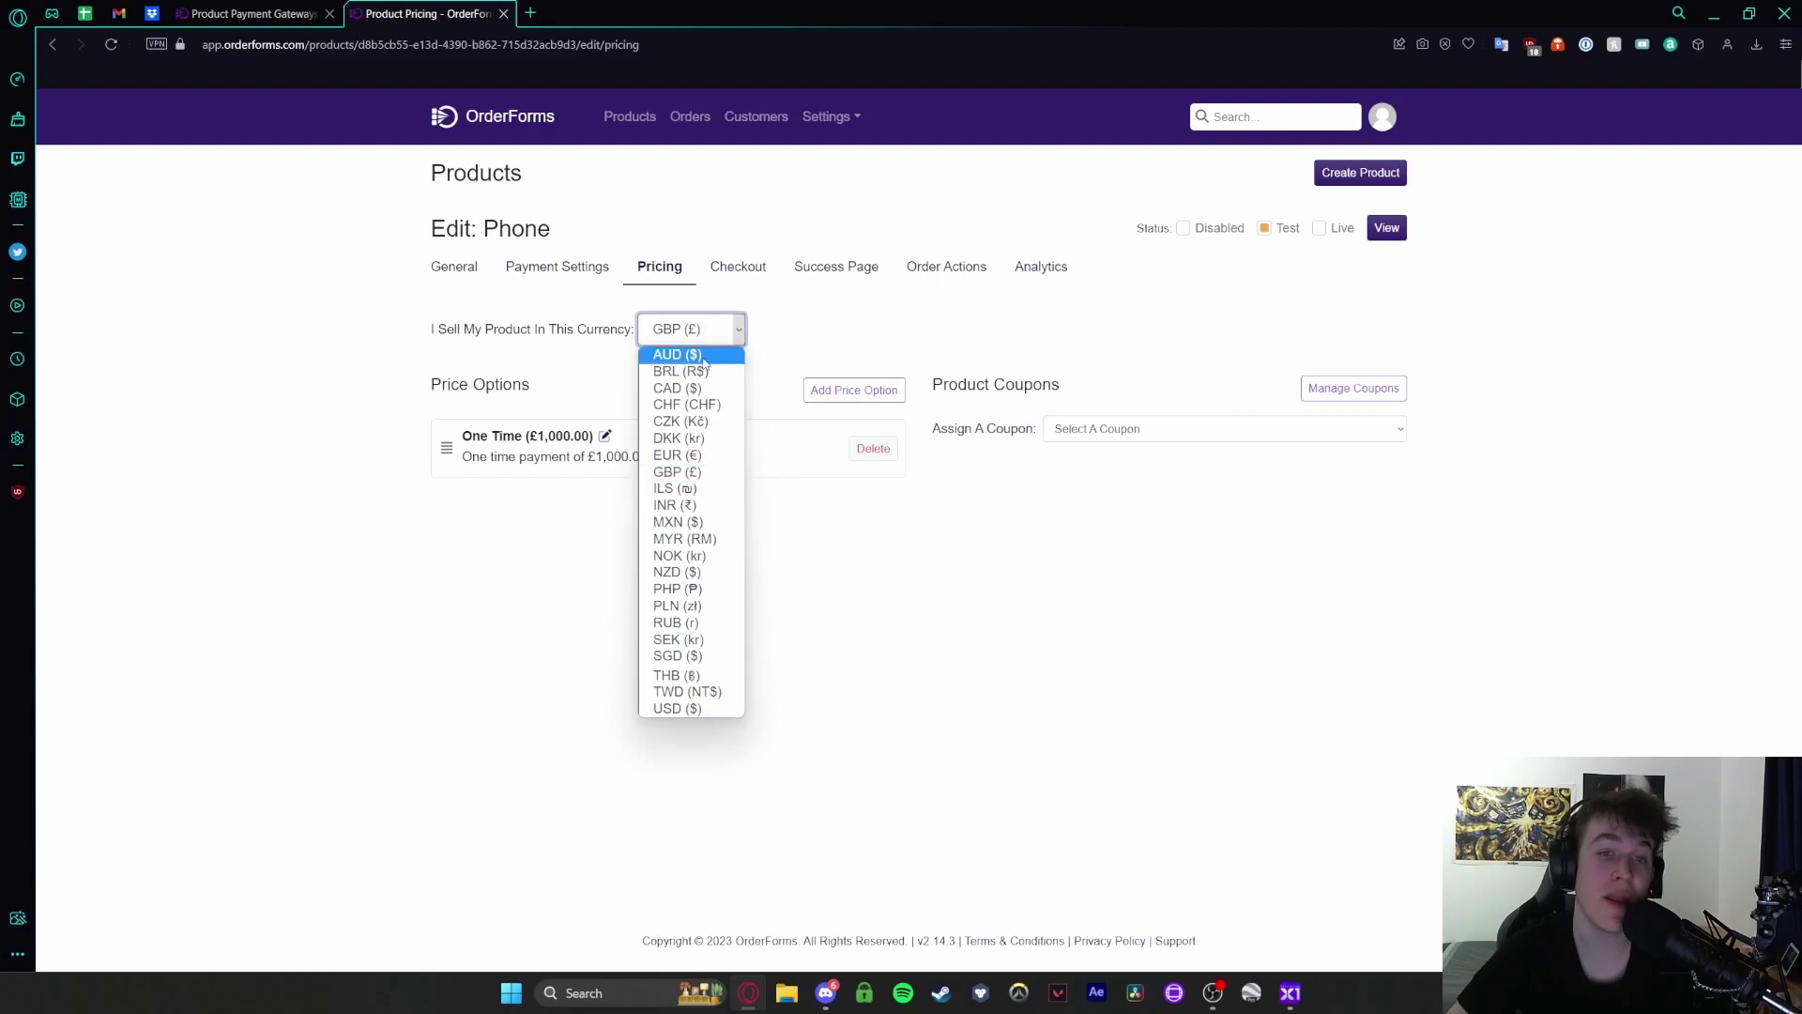
{"action": "left_click", "coordinate": [677, 472]}
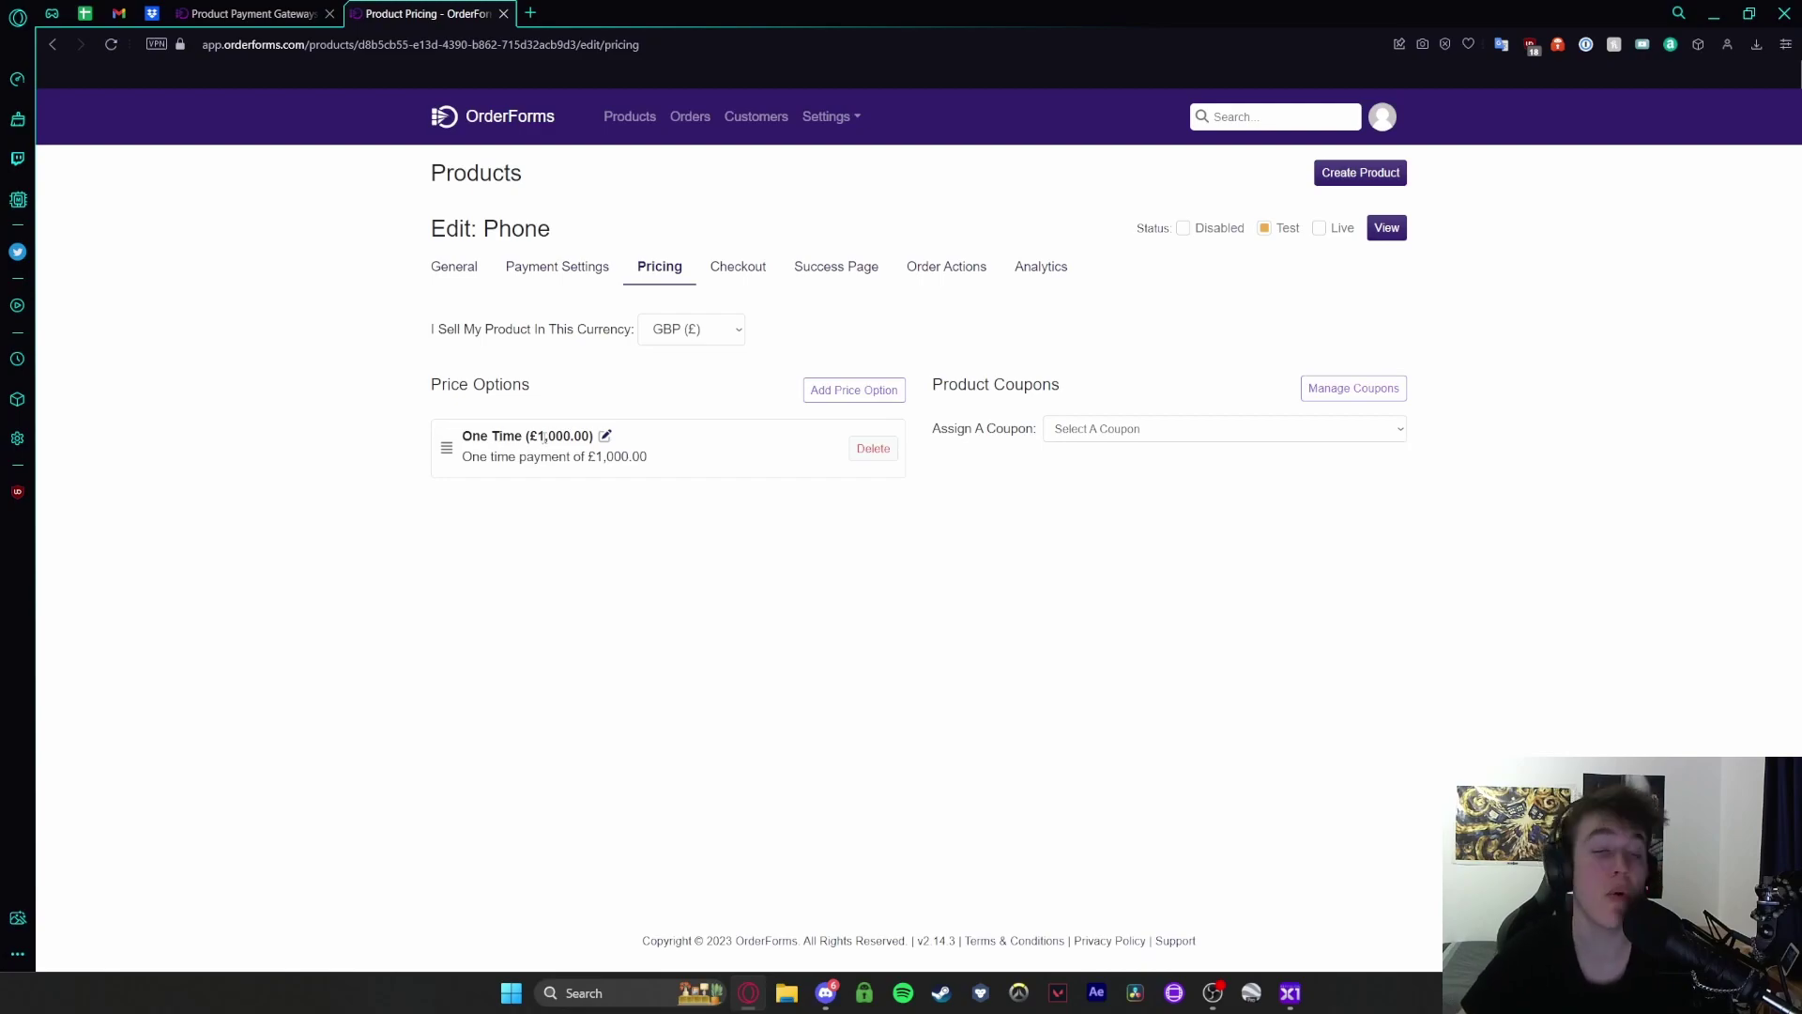
Step: Add a second price option to the Phone product with payment type One Time, price 0 and checkout label One Time
{"action": "left_click_drag", "start_coordinate": [463, 436], "coordinate": [601, 437]}
{"action": "left_click", "coordinate": [830, 389]}
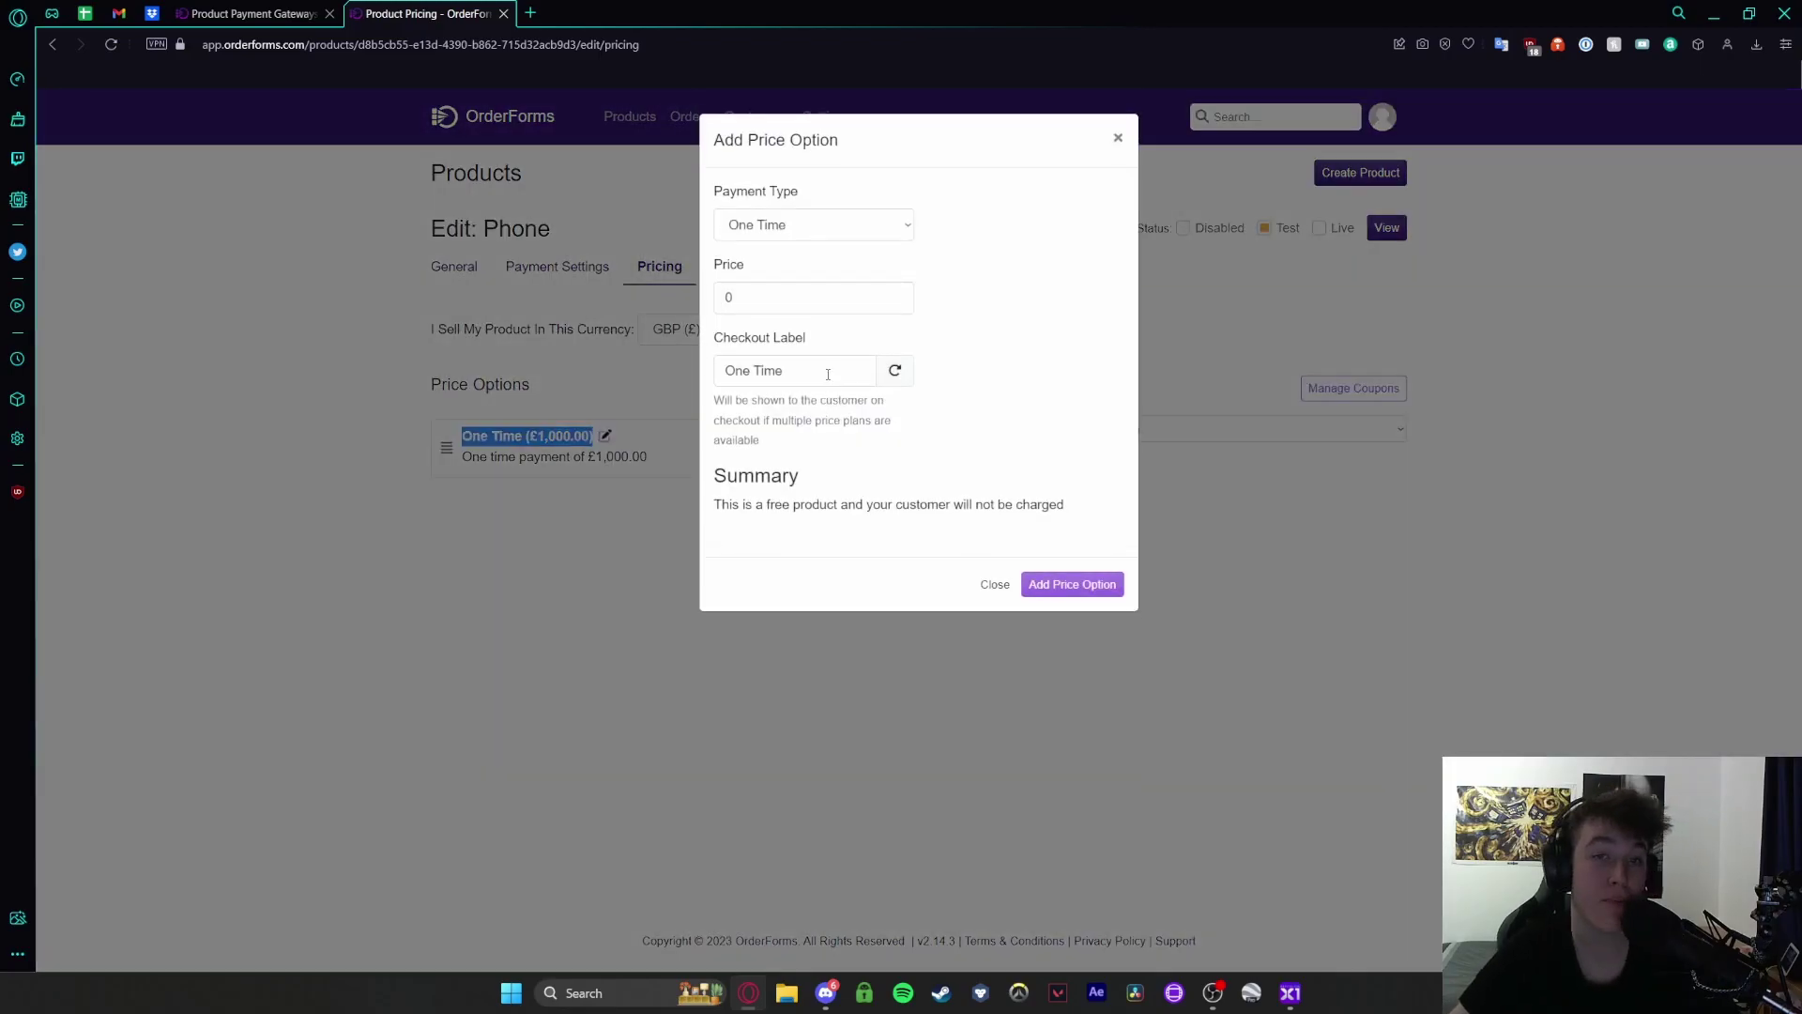
{"action": "left_click", "coordinate": [790, 226]}
{"action": "left_click", "coordinate": [766, 246]}
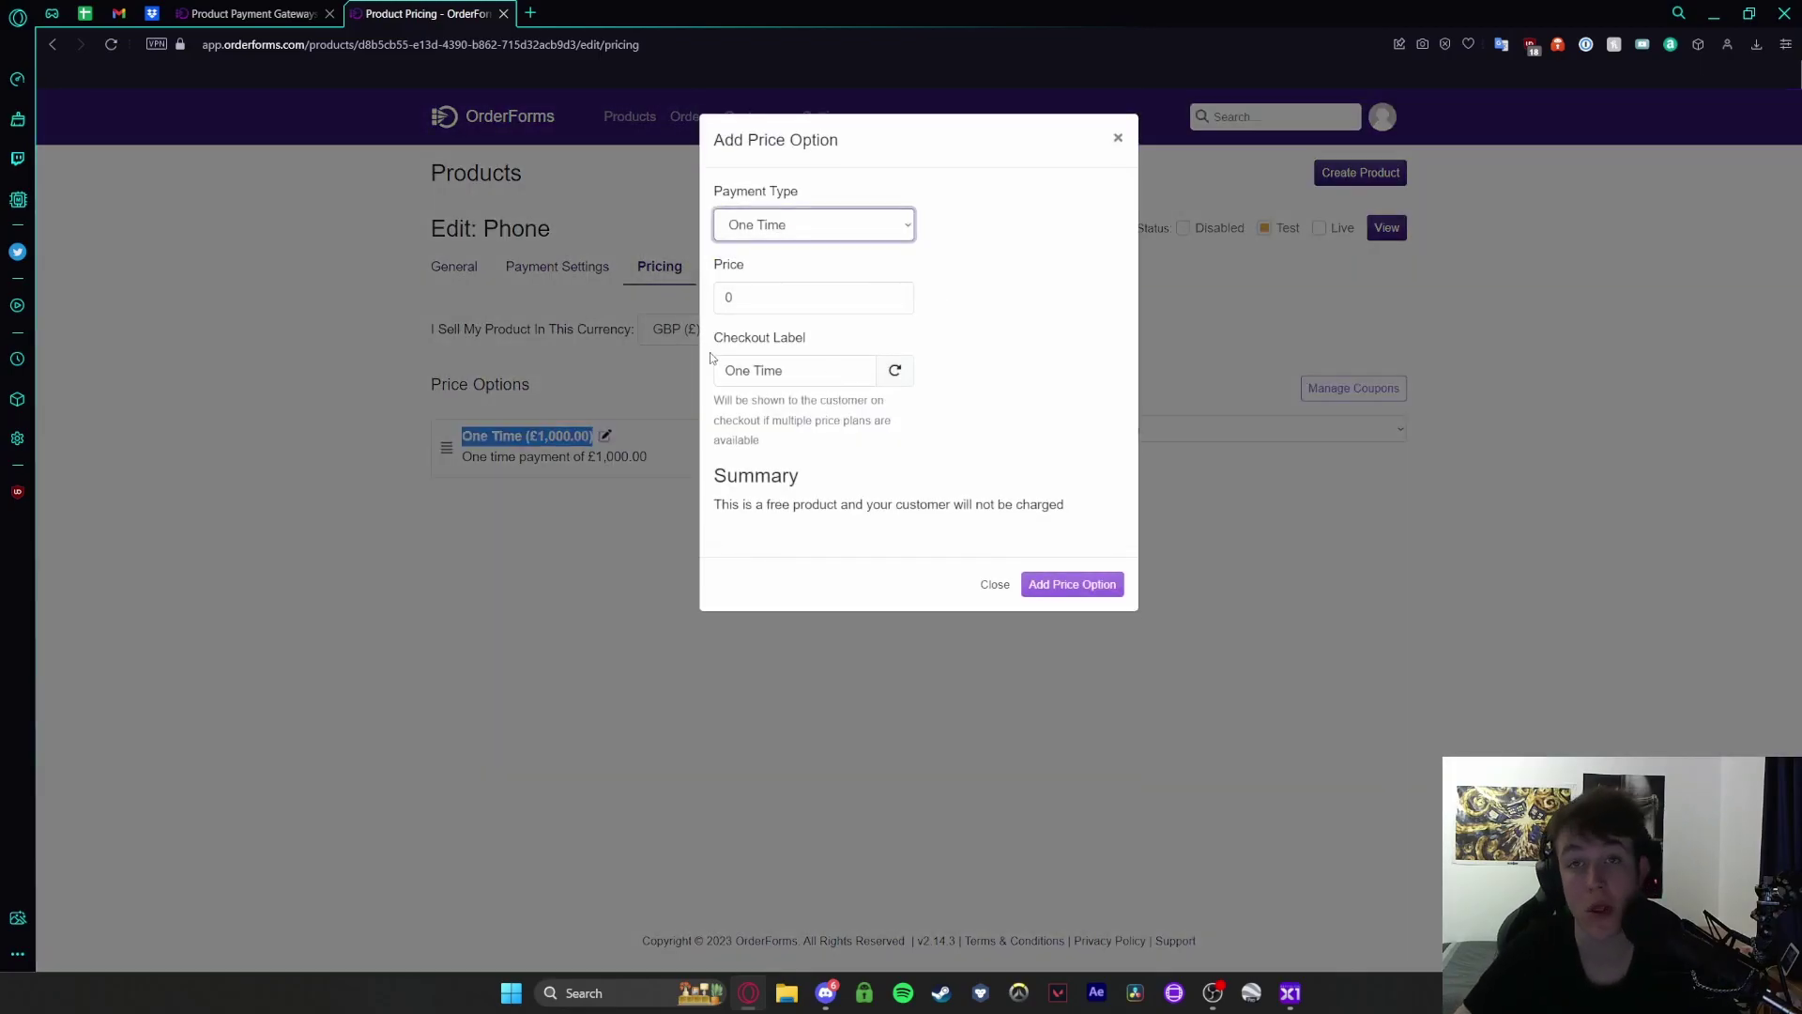
{"action": "key", "text": "Tab"}
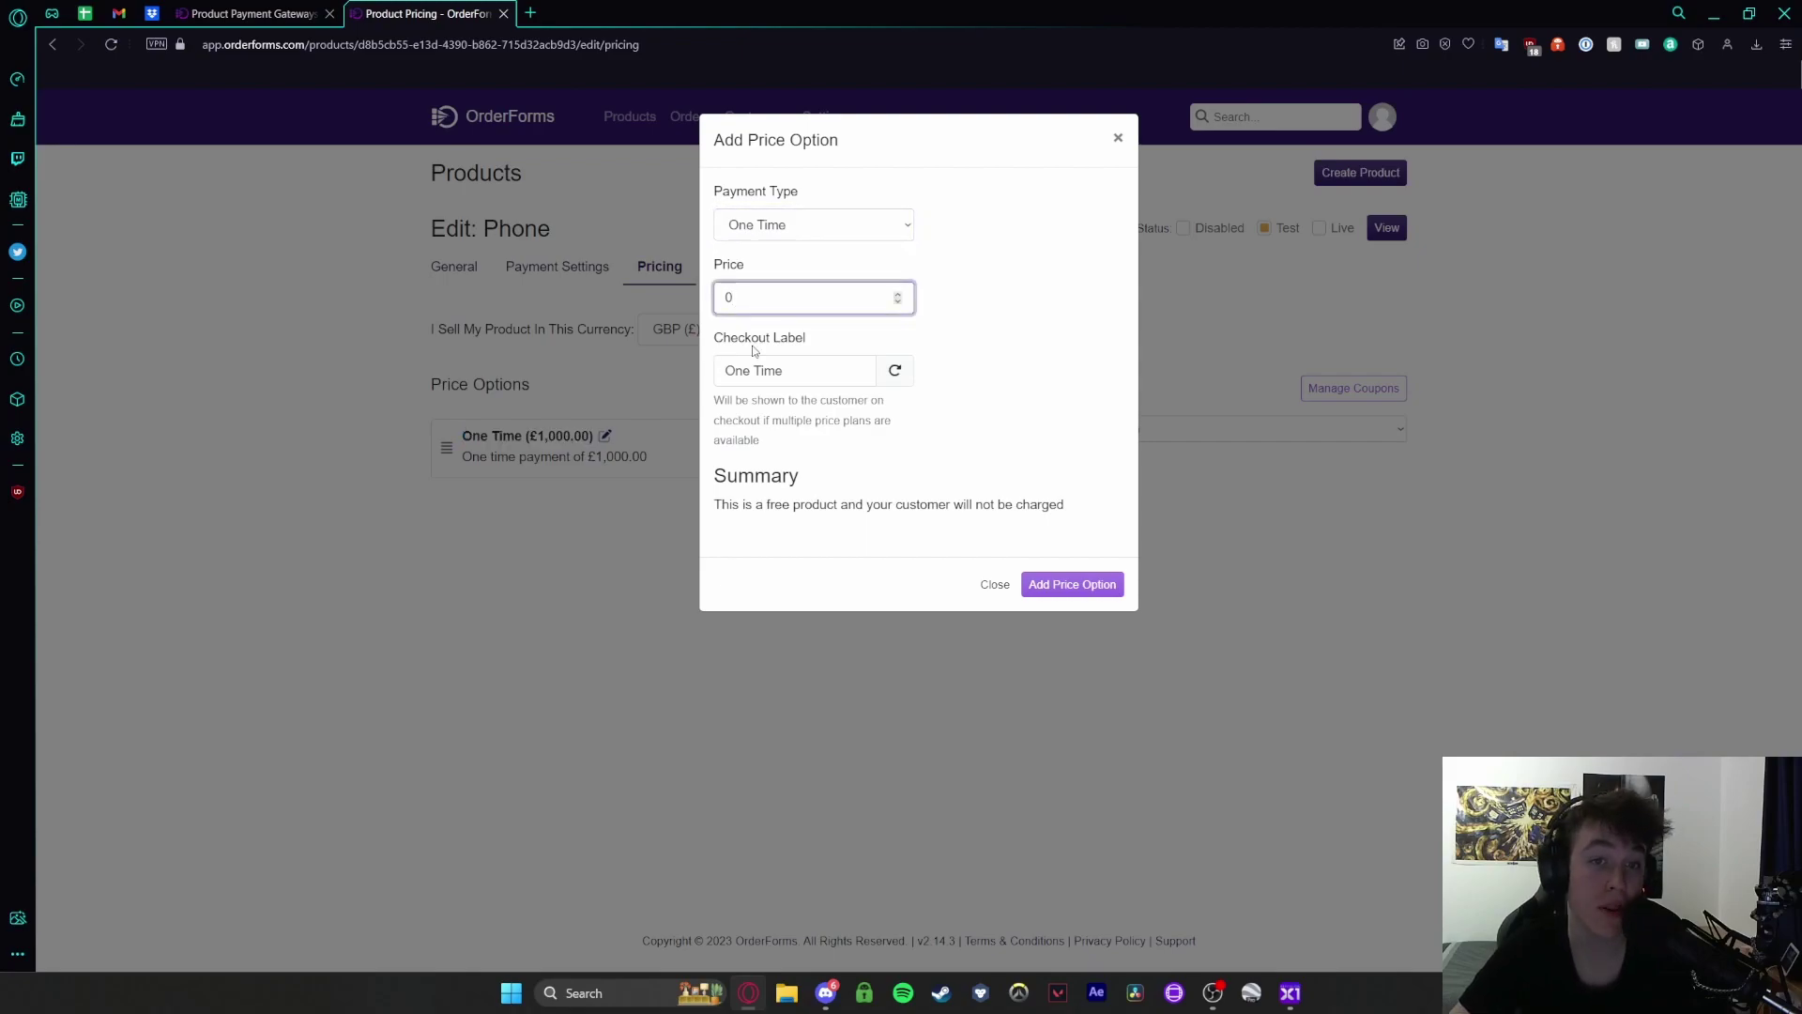
{"action": "left_click", "coordinate": [751, 371]}
{"action": "left_click", "coordinate": [1040, 584]}
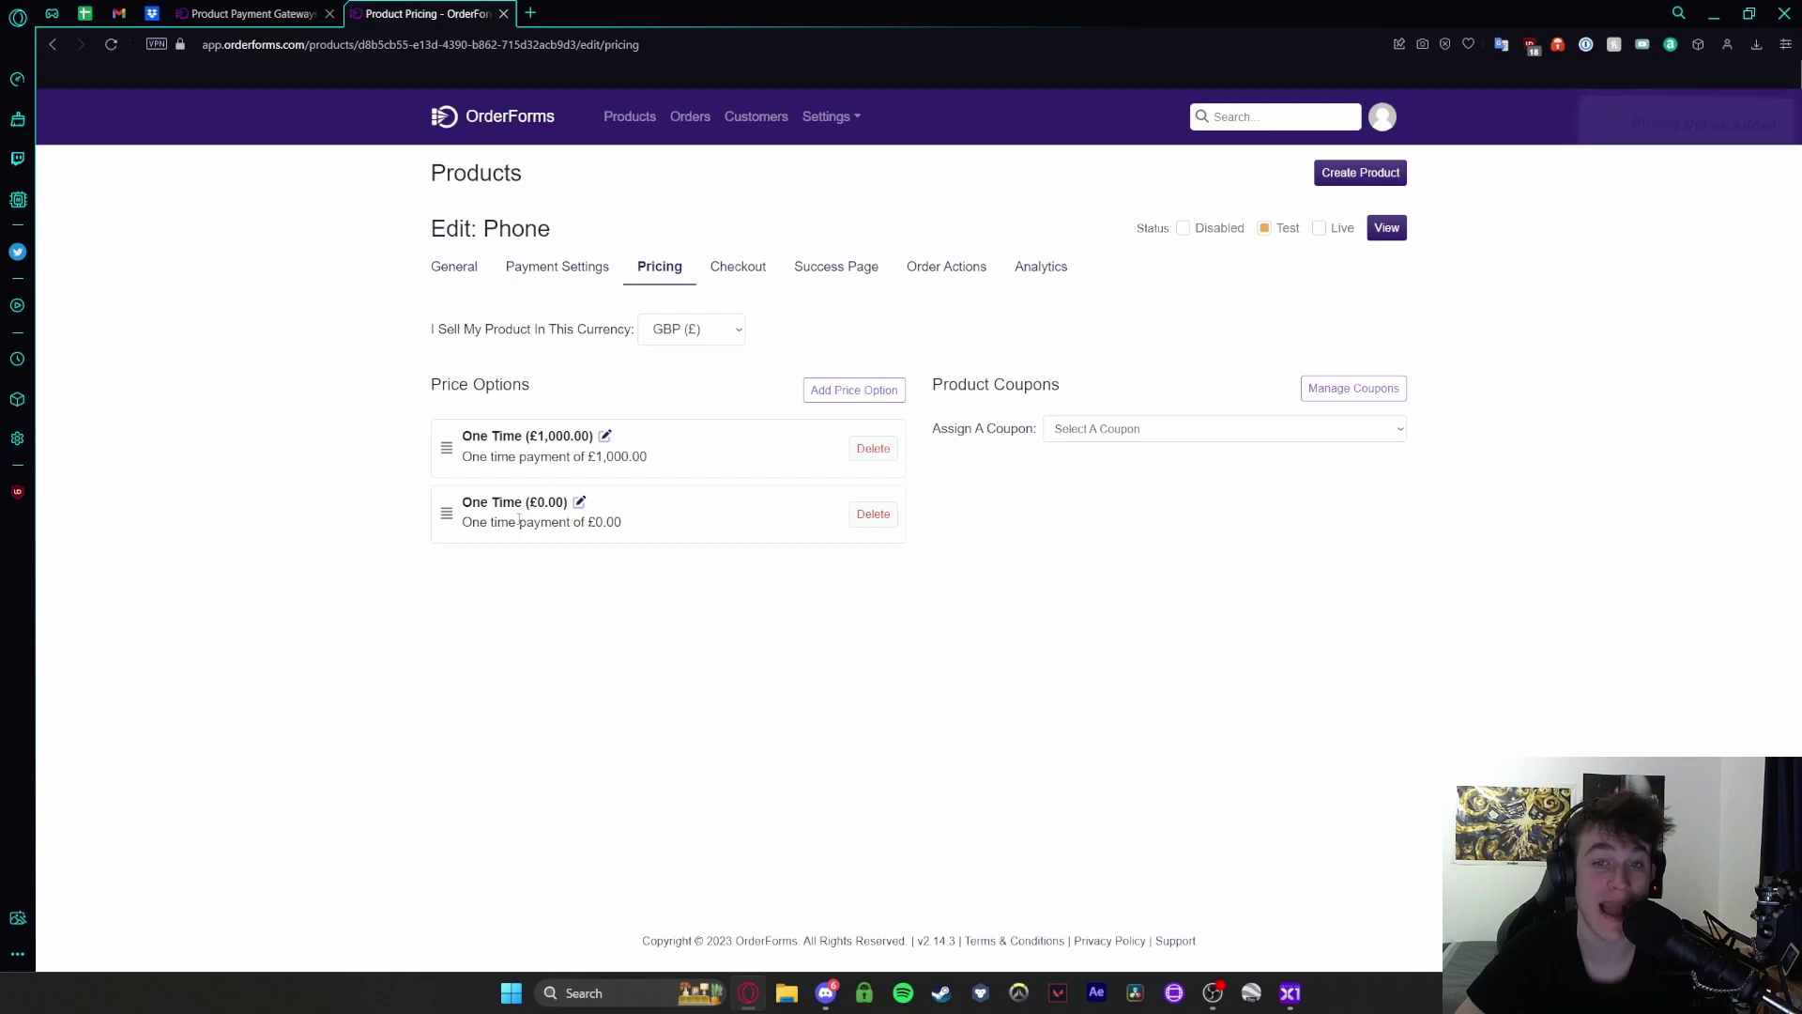
Step: Assign the Discount (Reviews) coupon to the Phone product's One Time (£1,000.00) price
{"action": "left_click", "coordinate": [1071, 432]}
{"action": "left_click", "coordinate": [1108, 464]}
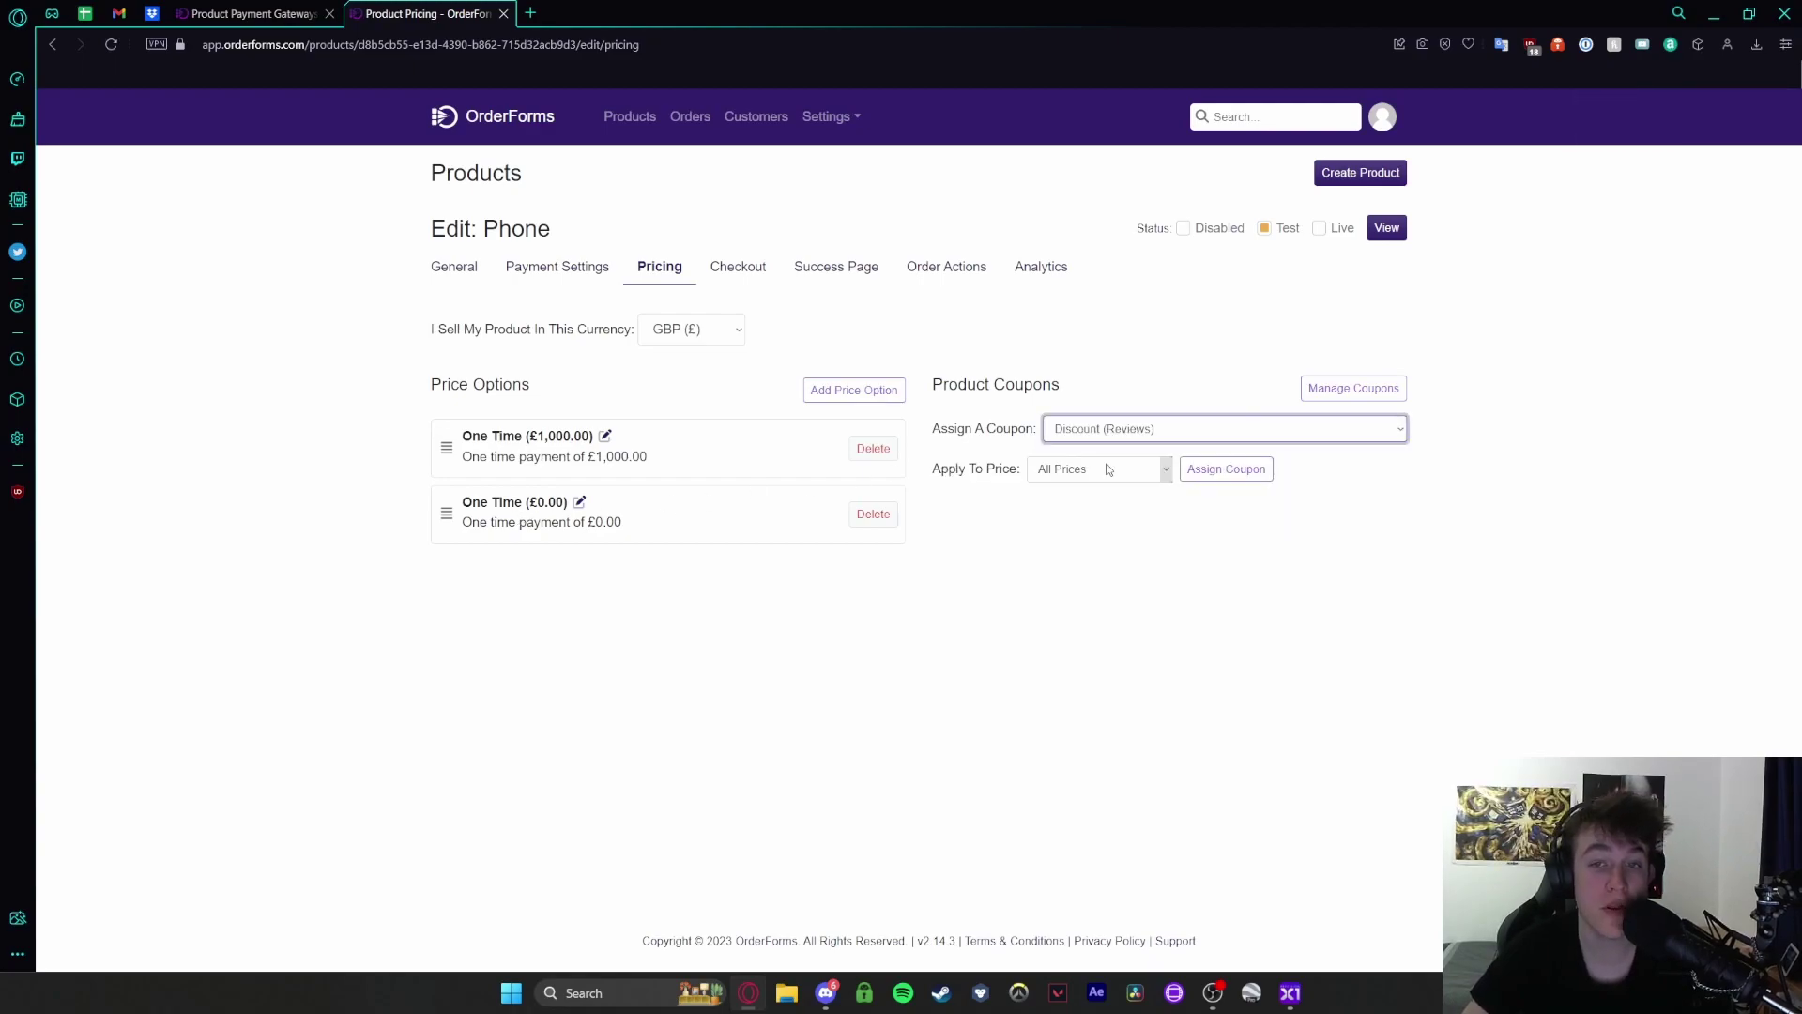
{"action": "left_click", "coordinate": [1075, 469]}
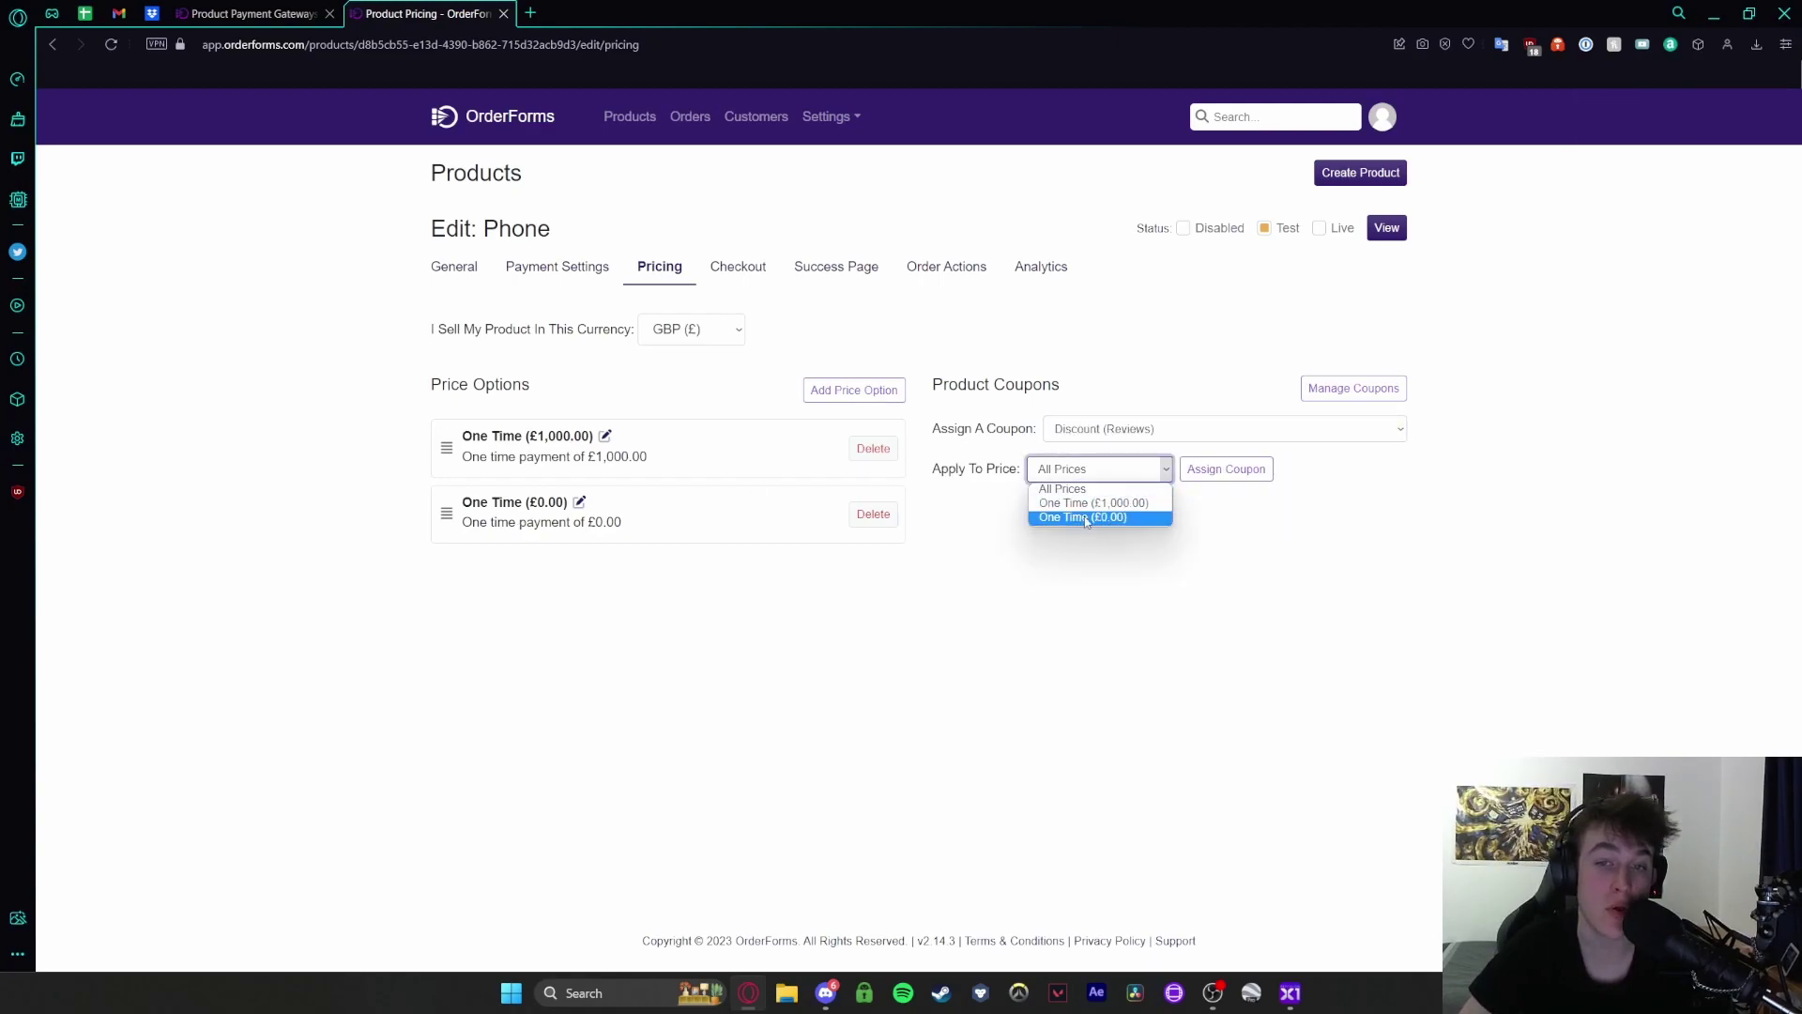
{"action": "left_click", "coordinate": [1081, 504]}
{"action": "left_click", "coordinate": [1223, 469]}
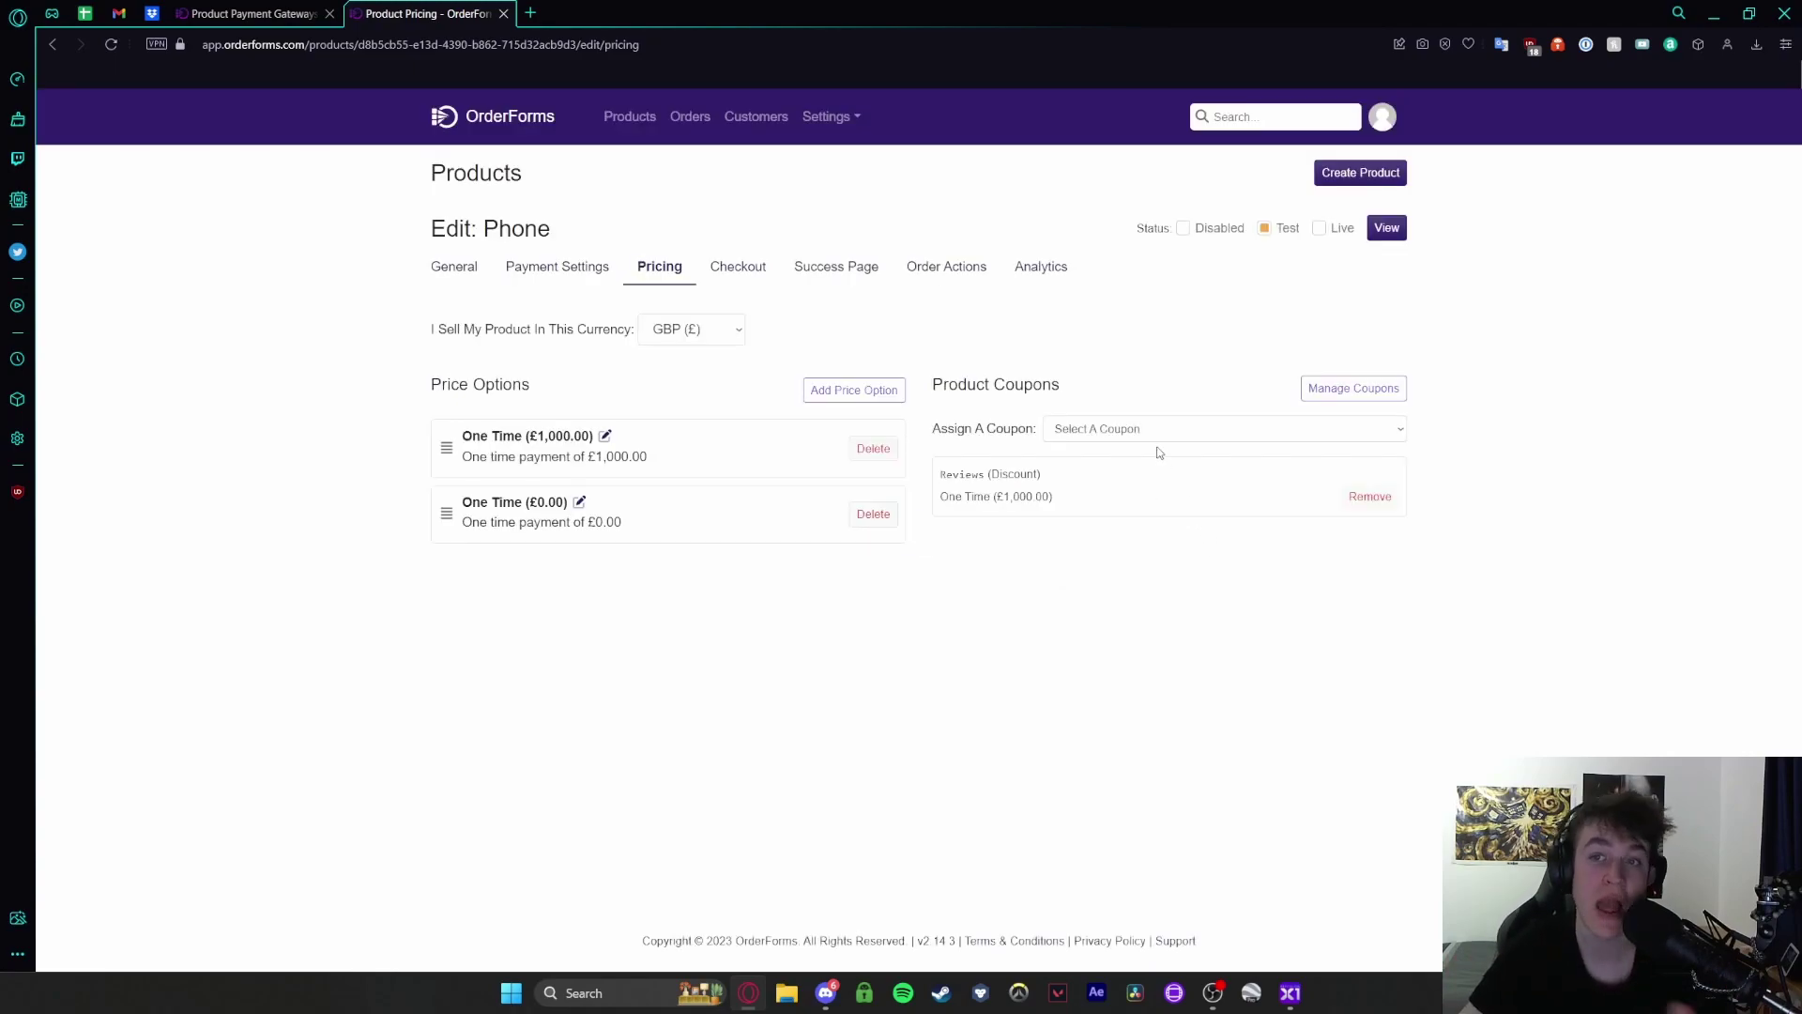
Step: Switch the Phone product's status to Disabled, back to Test, and try to make it Live
{"action": "left_click", "coordinate": [1184, 228]}
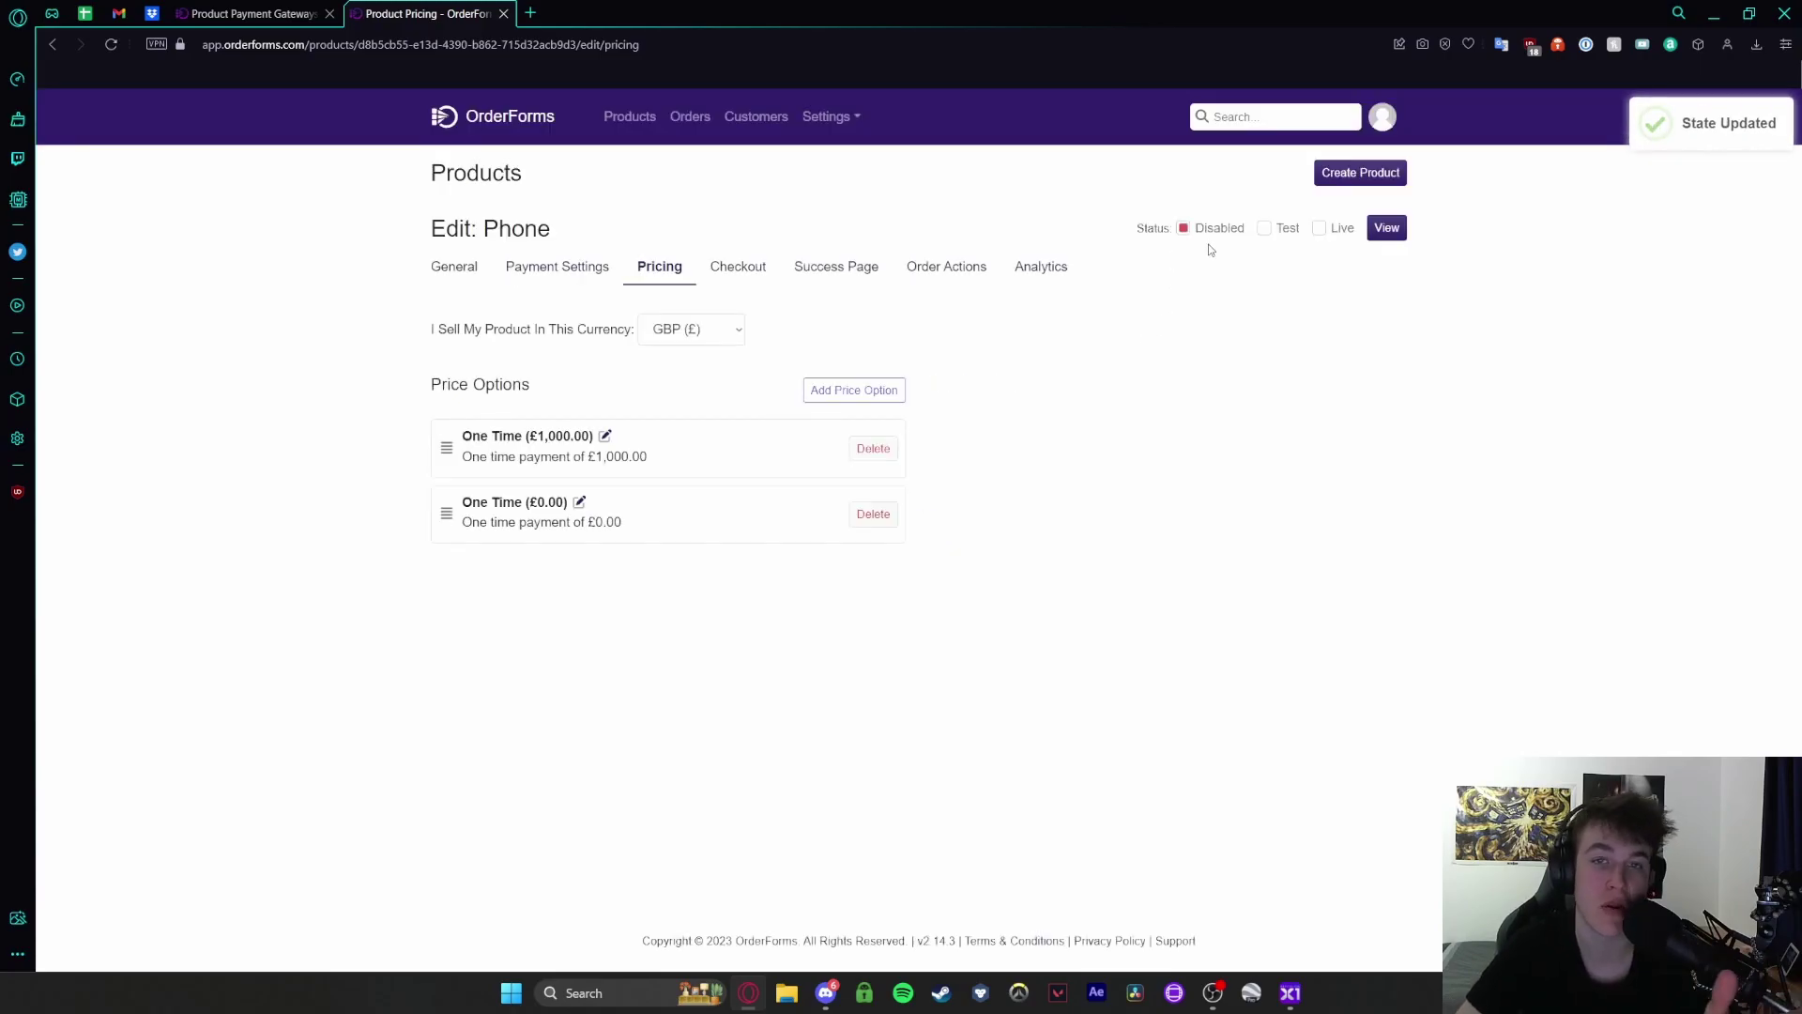
{"action": "left_click", "coordinate": [1266, 229]}
{"action": "left_click", "coordinate": [1322, 230]}
{"action": "left_click", "coordinate": [916, 629]}
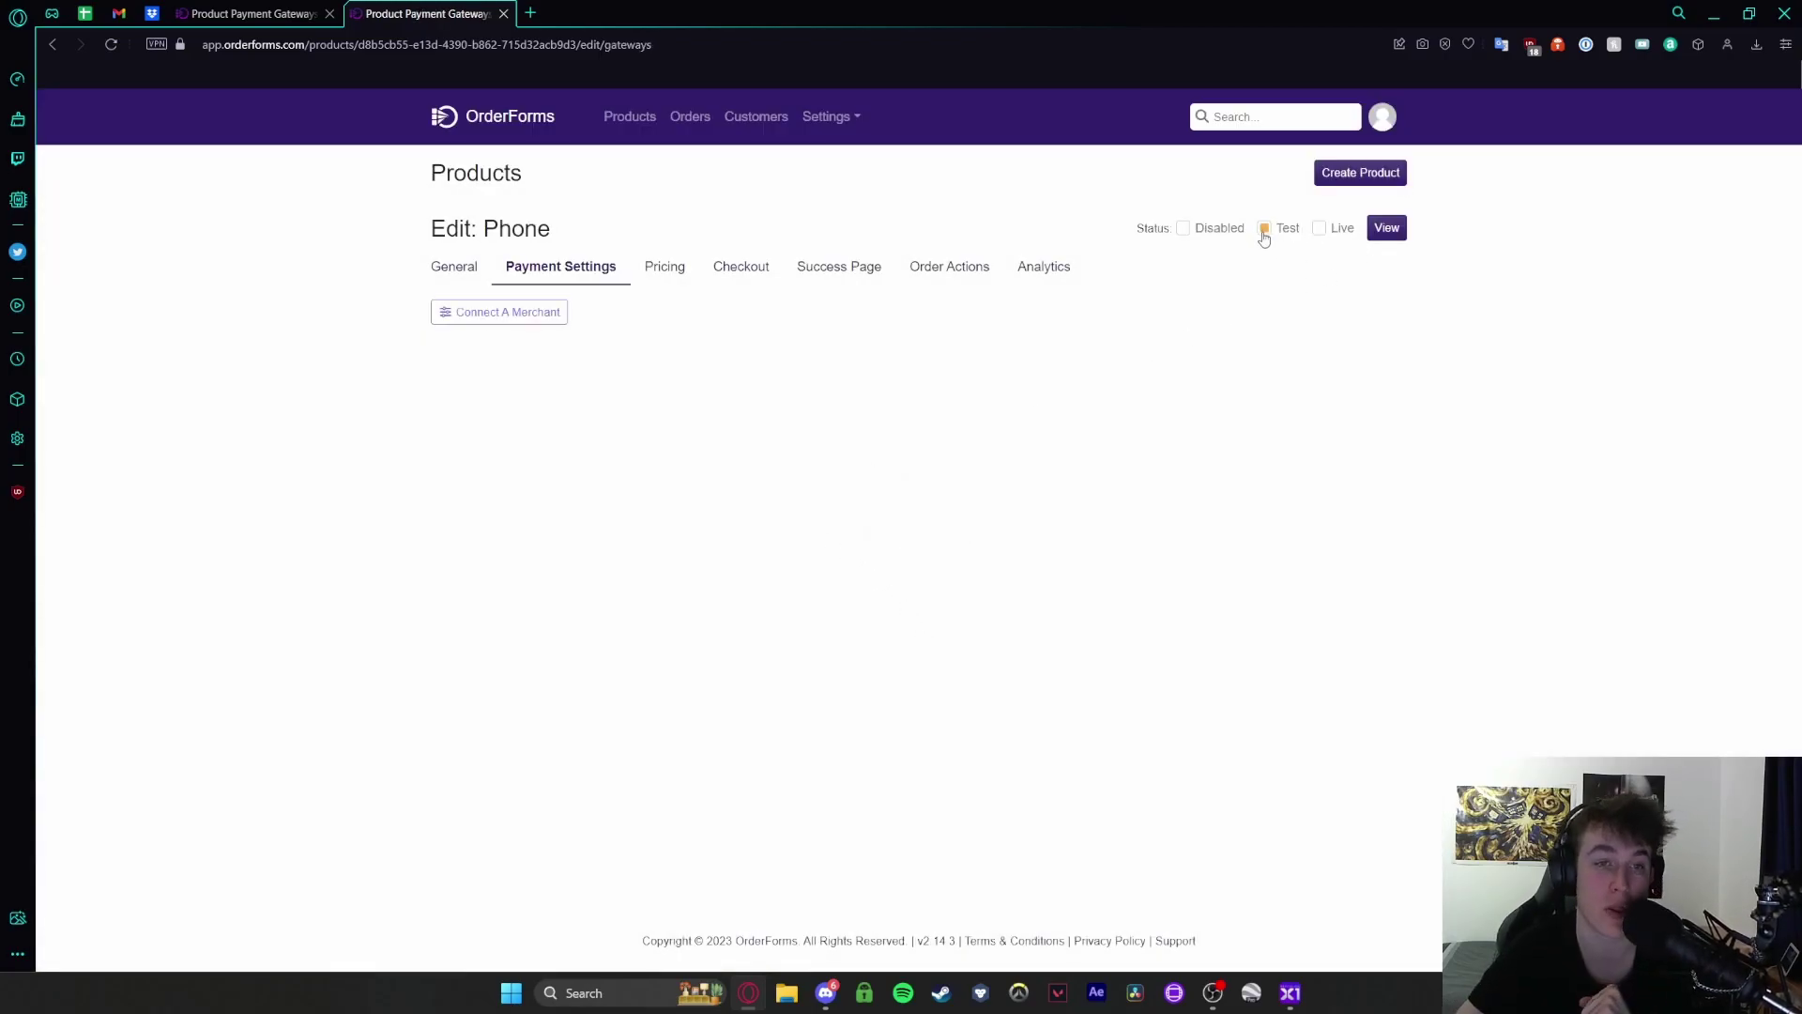
Step: Open the Phone product's checkout settings and examine the language choices and the form fields section
{"action": "left_click", "coordinate": [741, 268]}
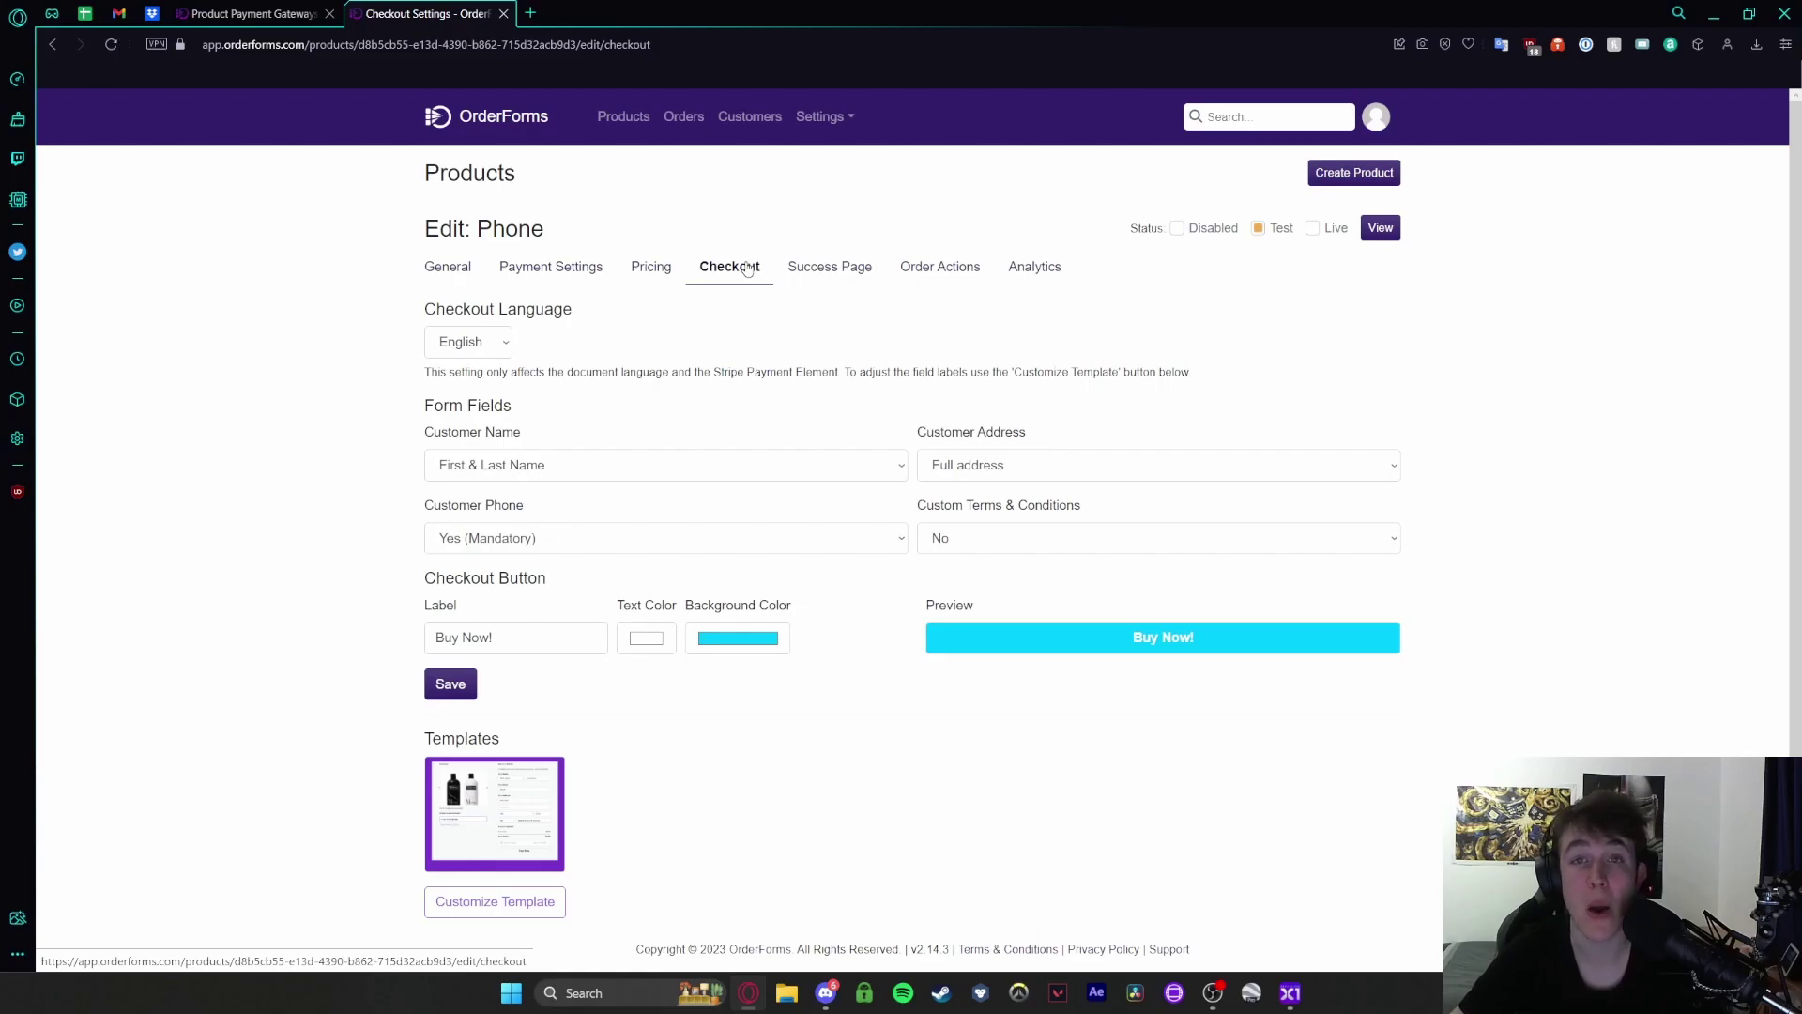
{"action": "left_click", "coordinate": [458, 342]}
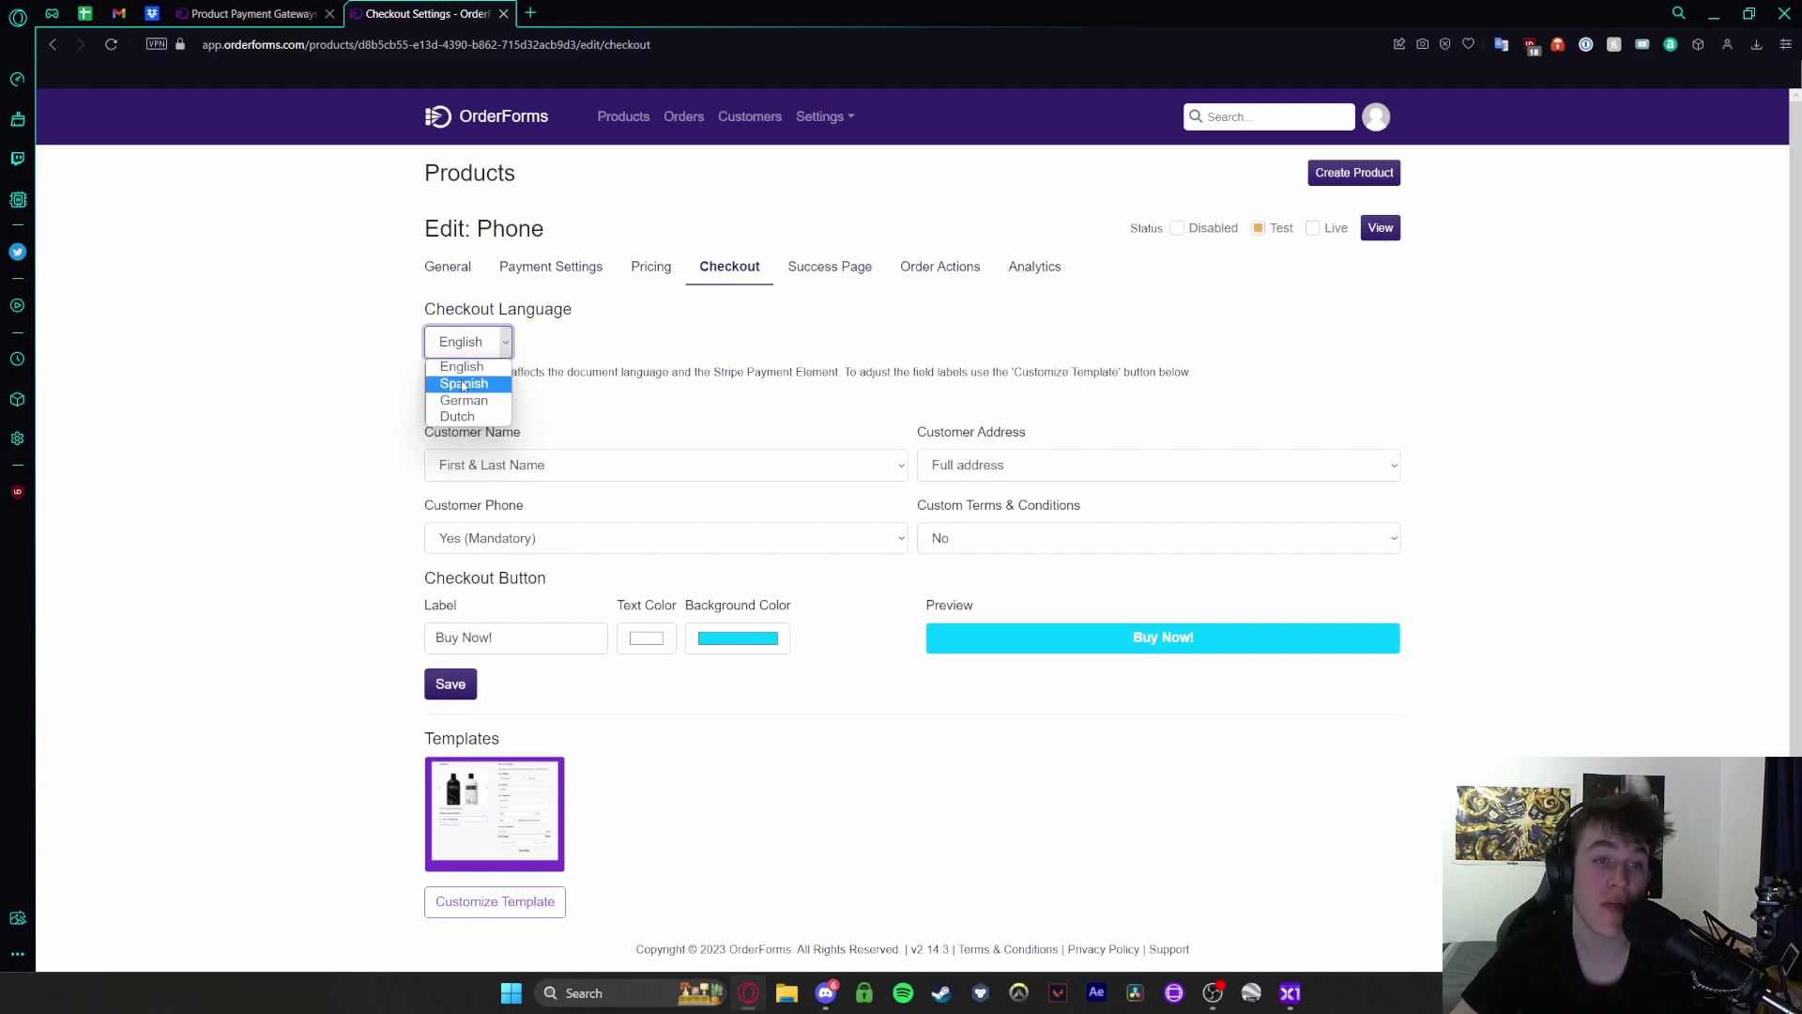
{"action": "left_click", "coordinate": [575, 385]}
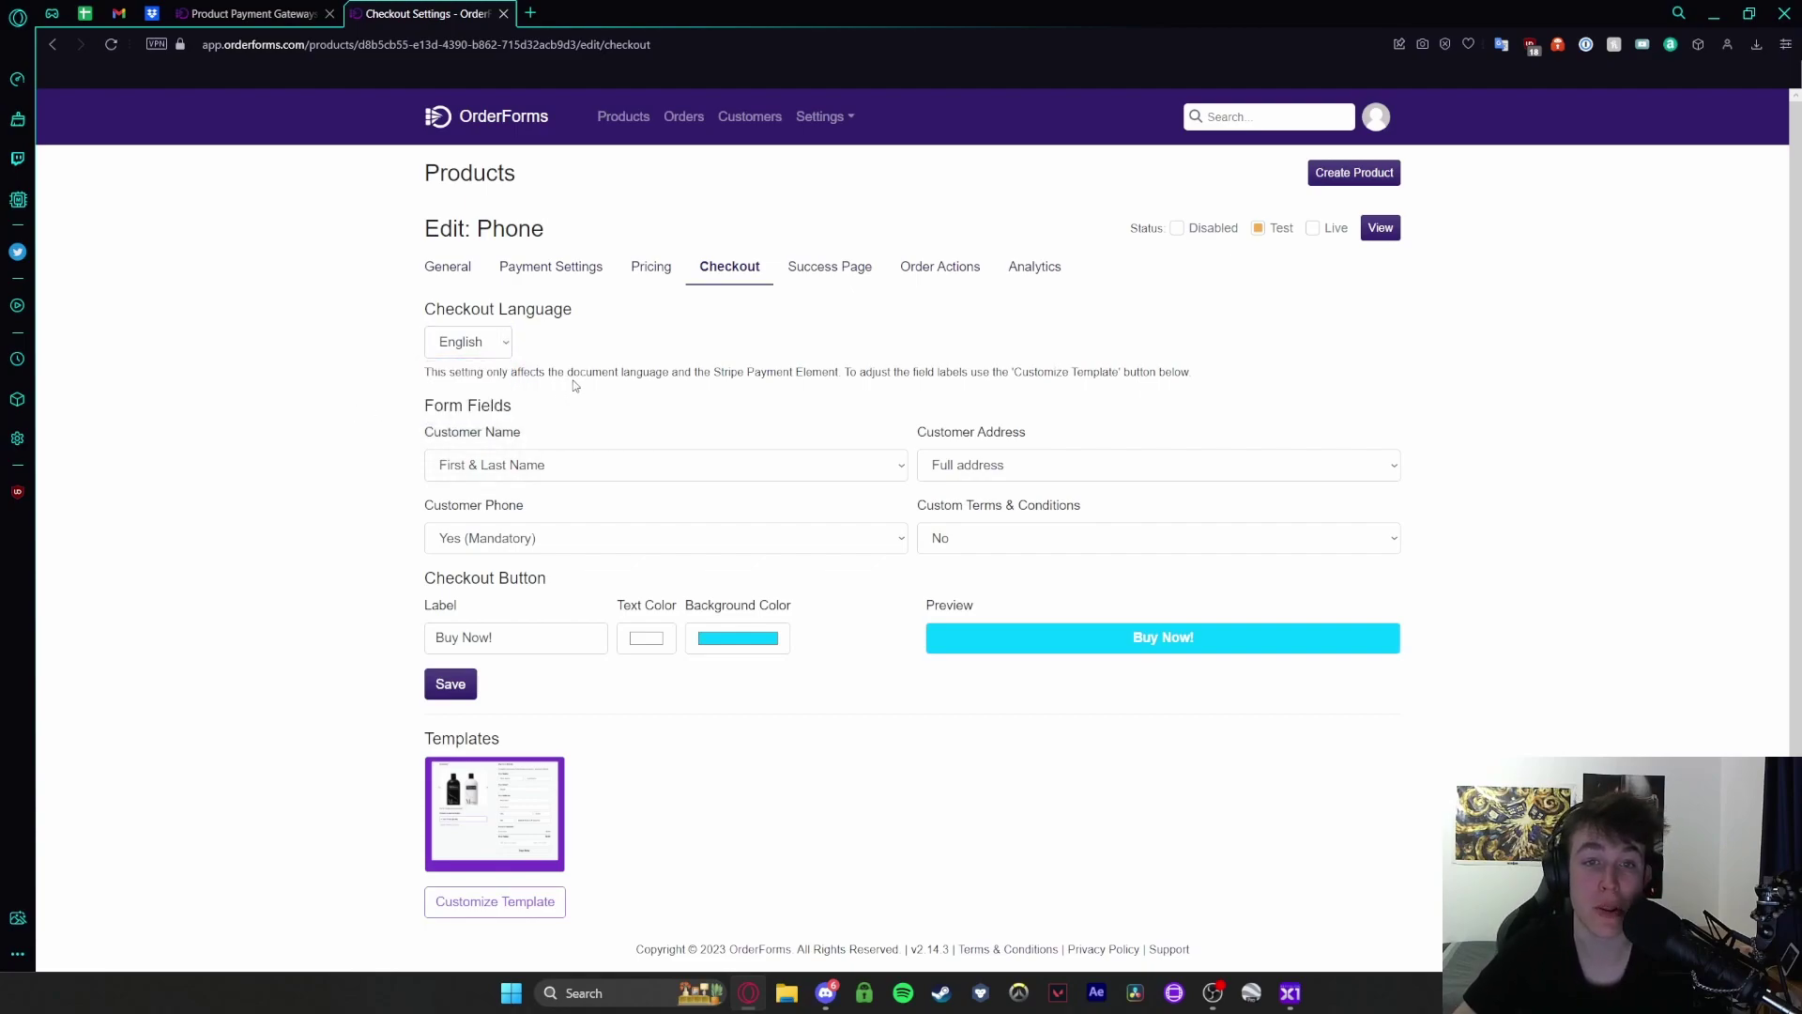
{"action": "triple_click", "coordinate": [520, 404]}
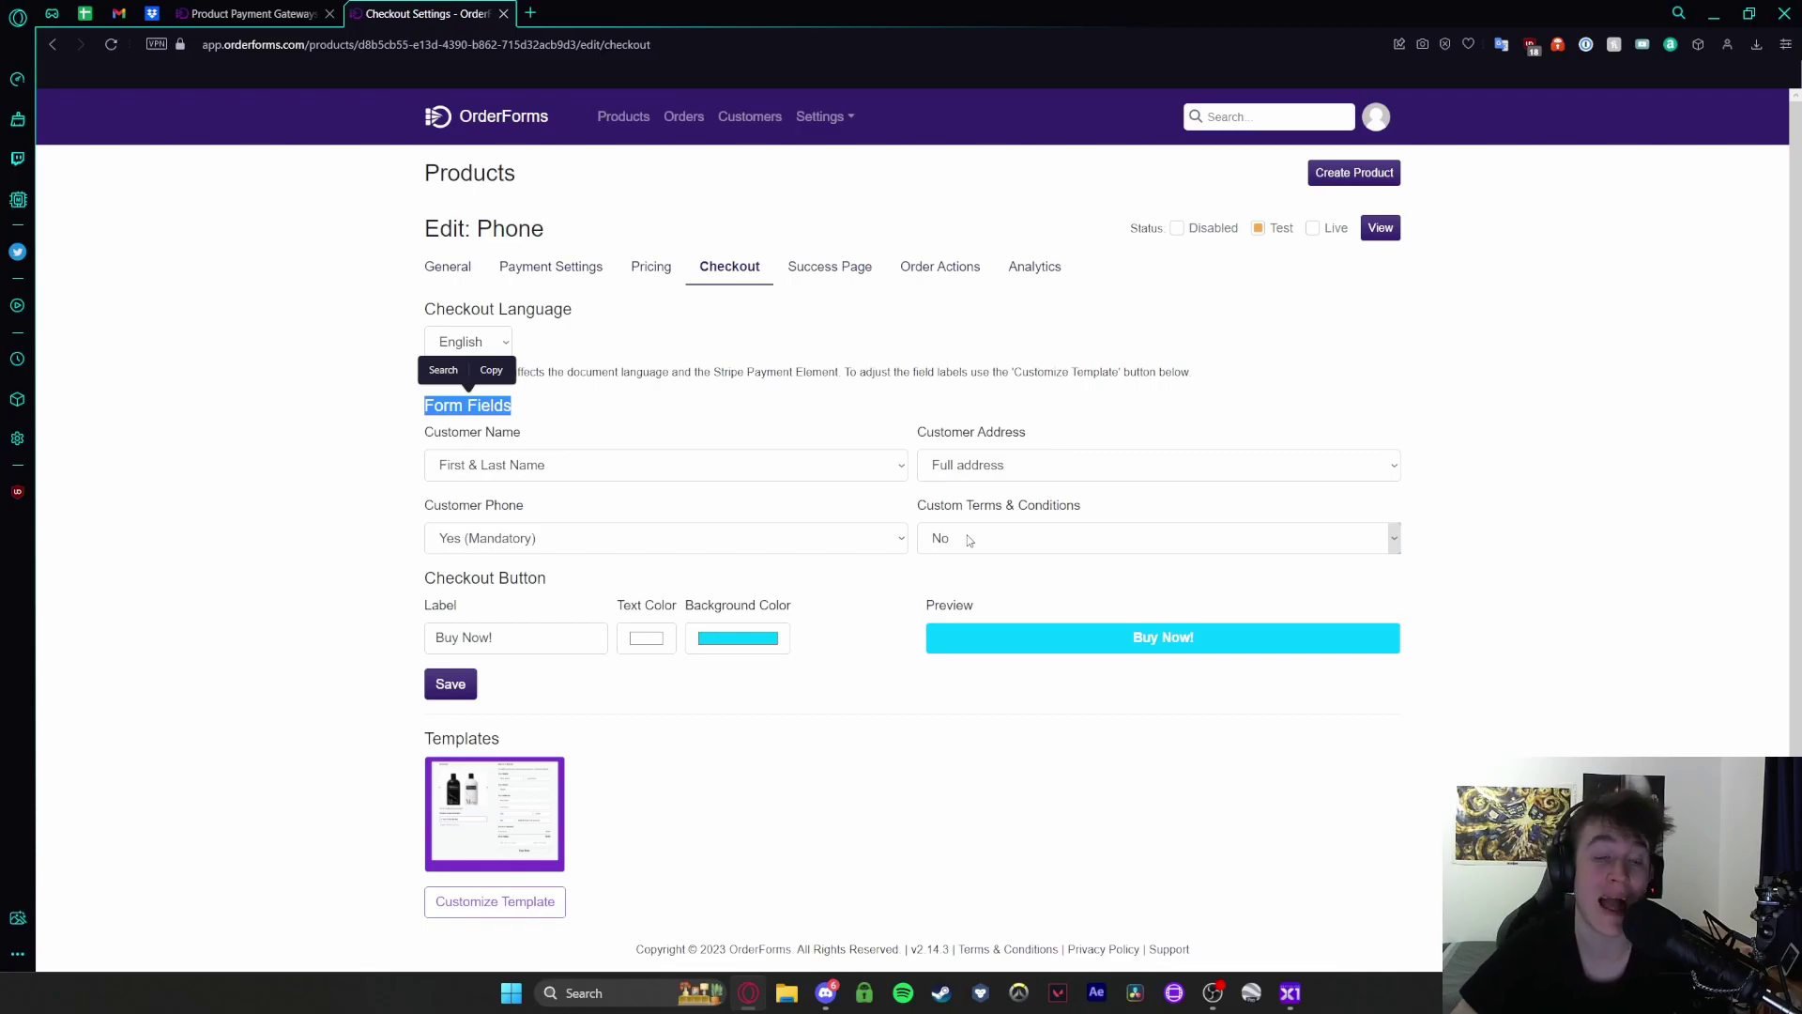
Step: Open the checkout template in the builder, preview it at Extra Large, Tablet and Mobile Portrait sizes, and return to the checkout settings
{"action": "scroll", "coordinate": [521, 607], "scroll_direction": "down", "scroll_amount": 1}
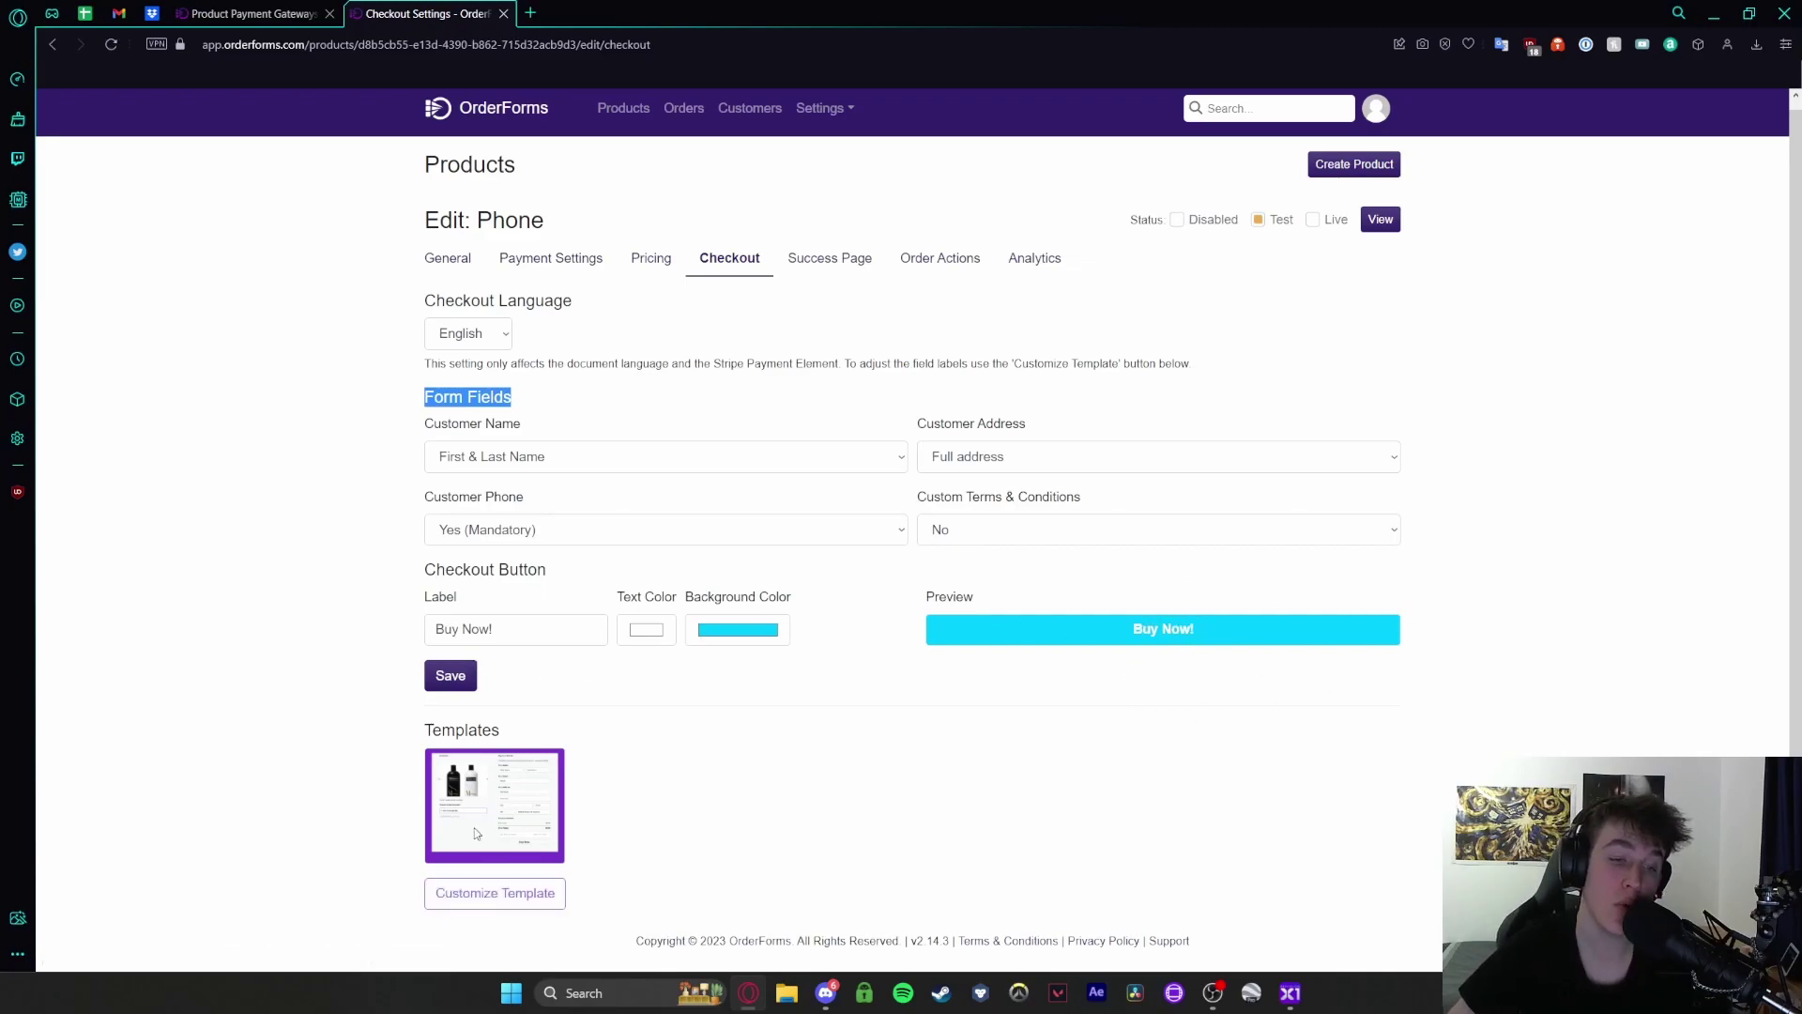
{"action": "left_click", "coordinate": [494, 890]}
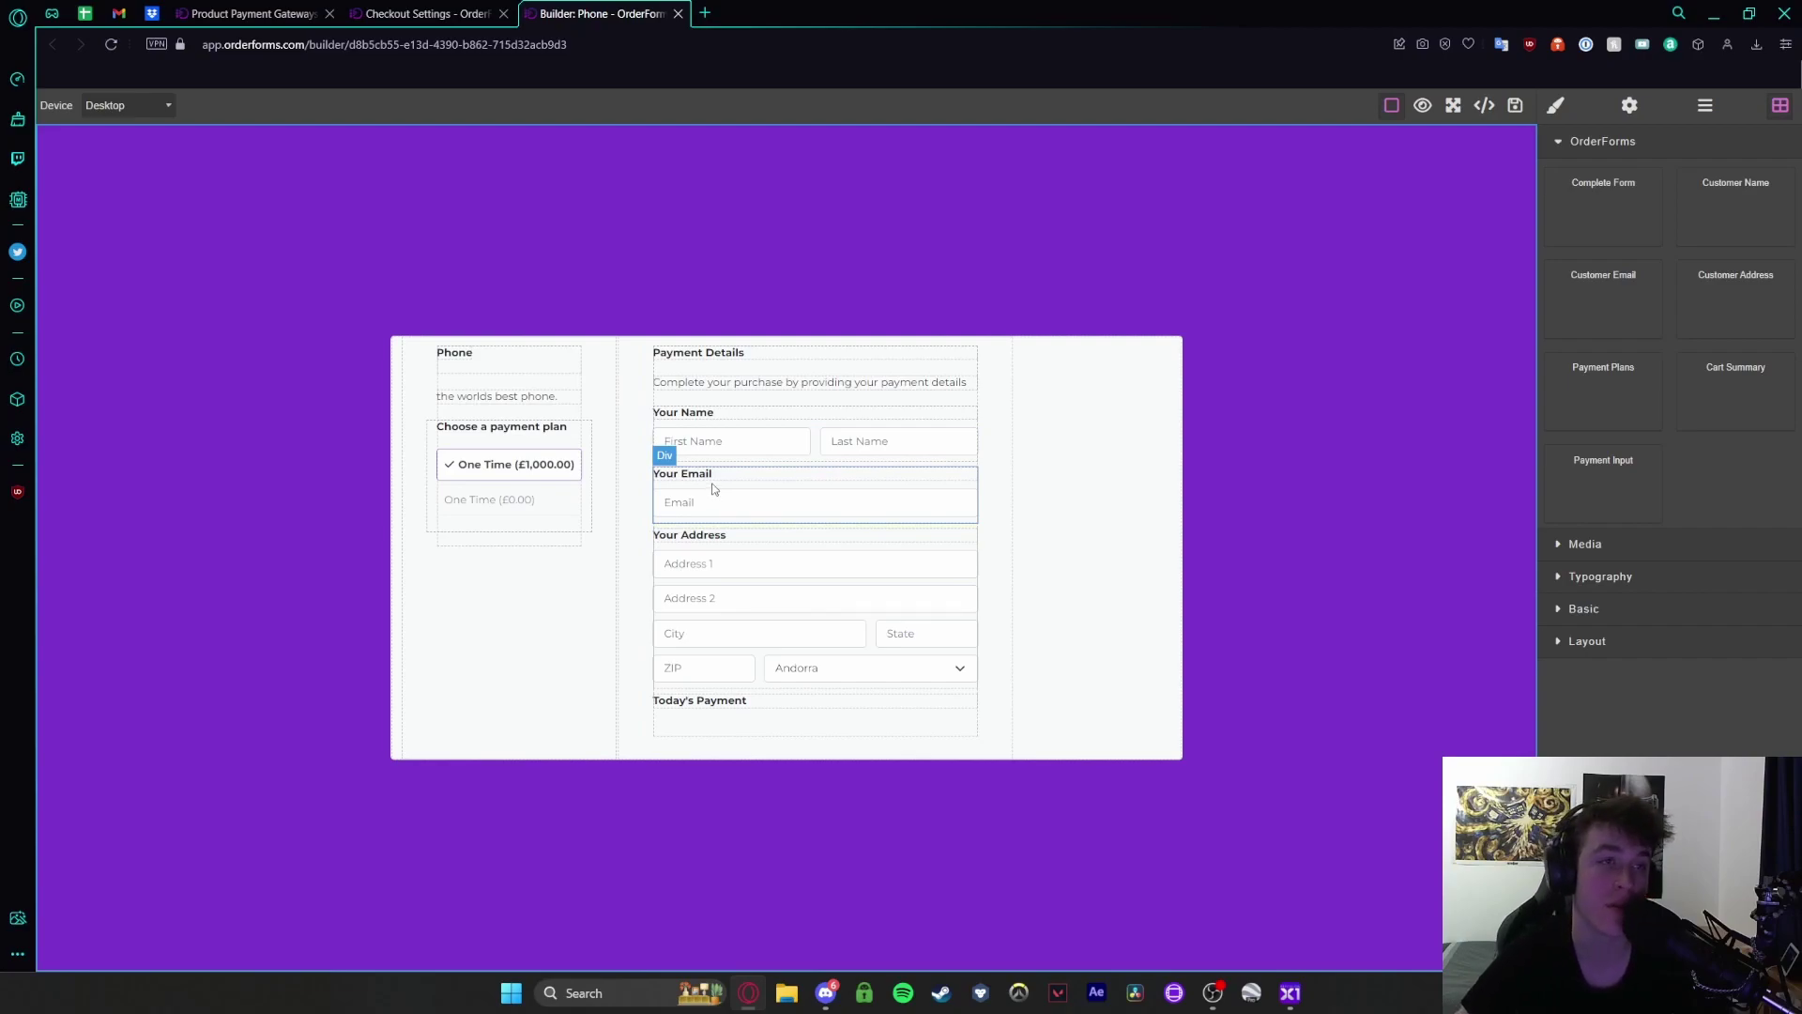
{"action": "left_click", "coordinate": [127, 105]}
{"action": "left_click", "coordinate": [122, 141]}
{"action": "left_click", "coordinate": [122, 105]}
{"action": "left_click", "coordinate": [112, 164]}
{"action": "left_click", "coordinate": [111, 105]}
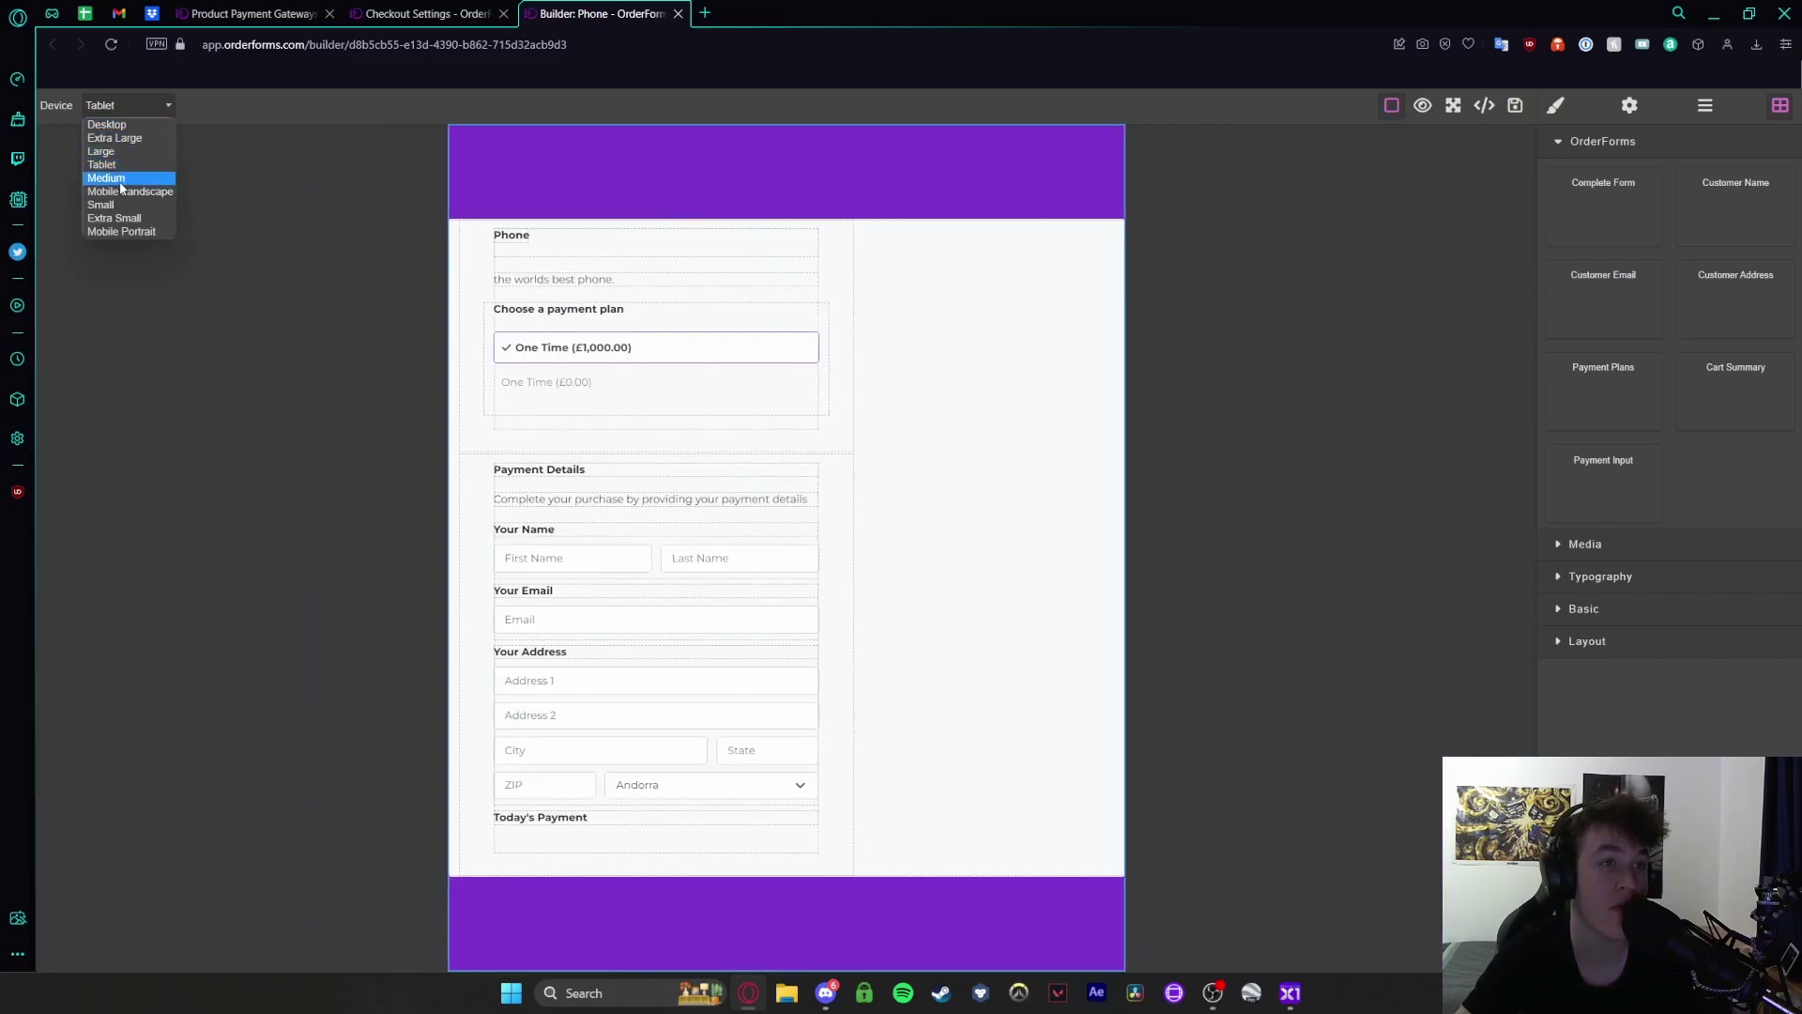
{"action": "left_click", "coordinate": [114, 233]}
{"action": "left_click", "coordinate": [122, 105]}
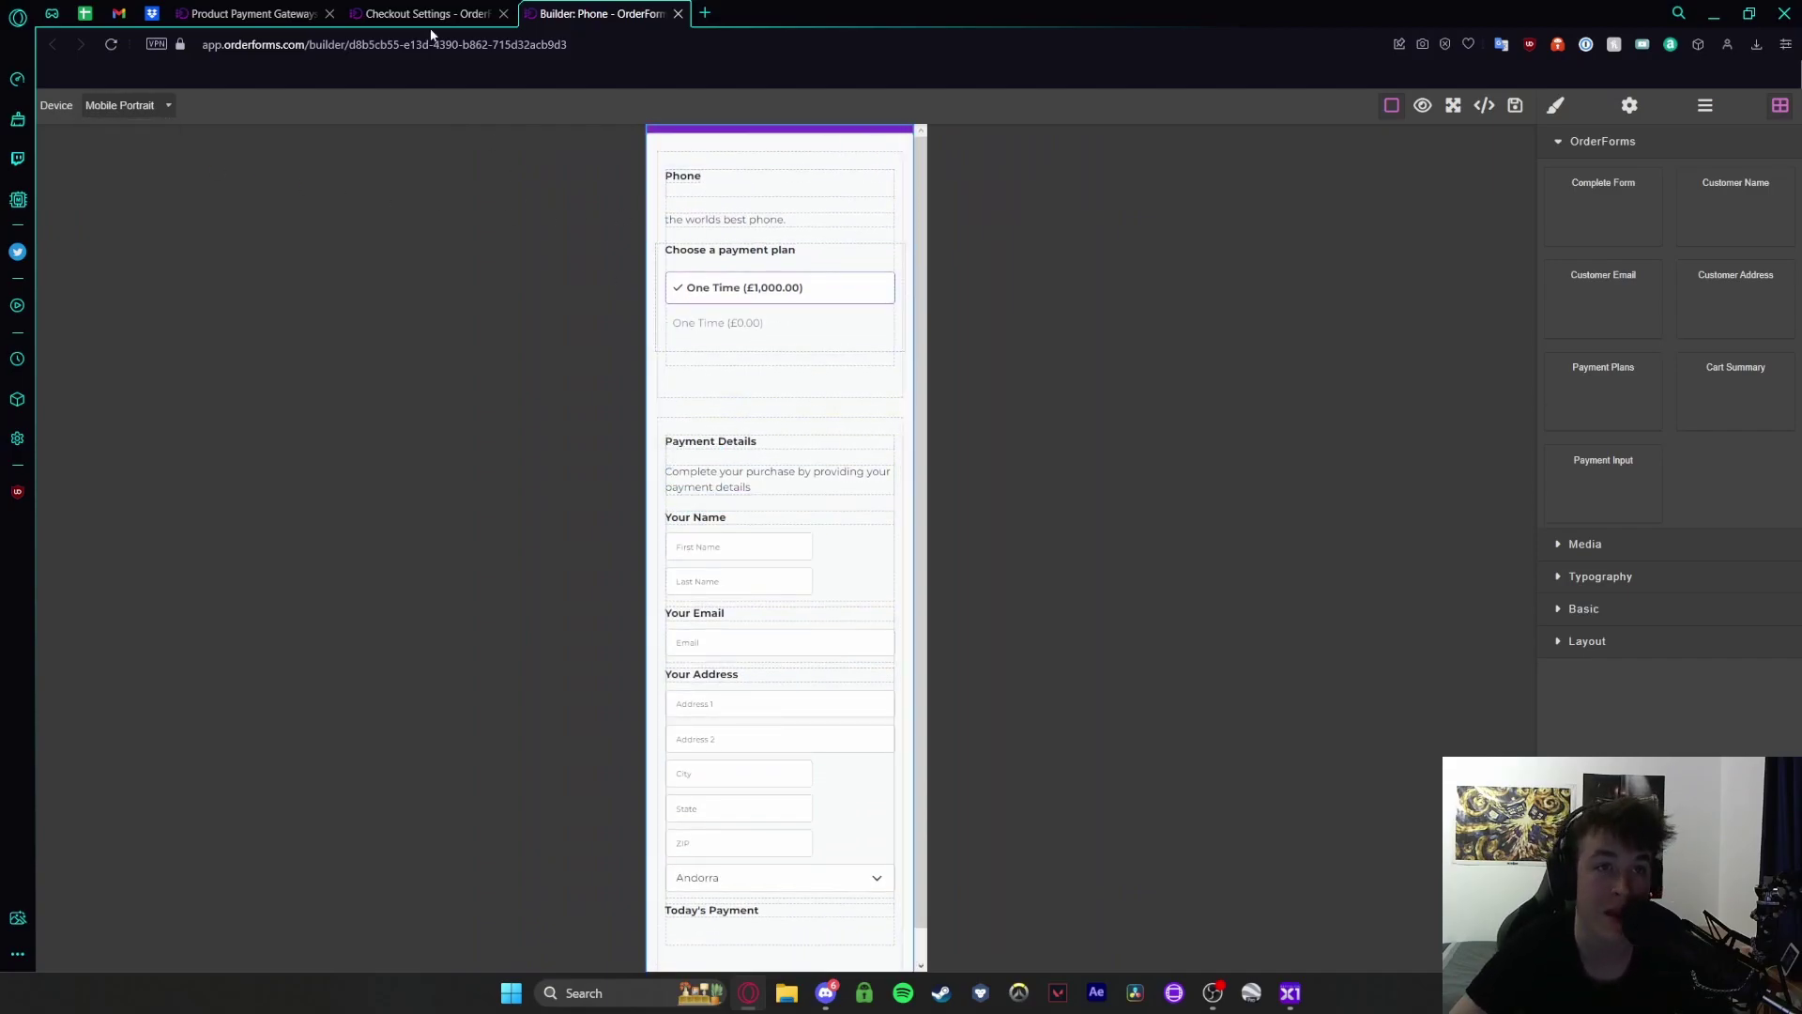
{"action": "left_click", "coordinate": [511, 23]}
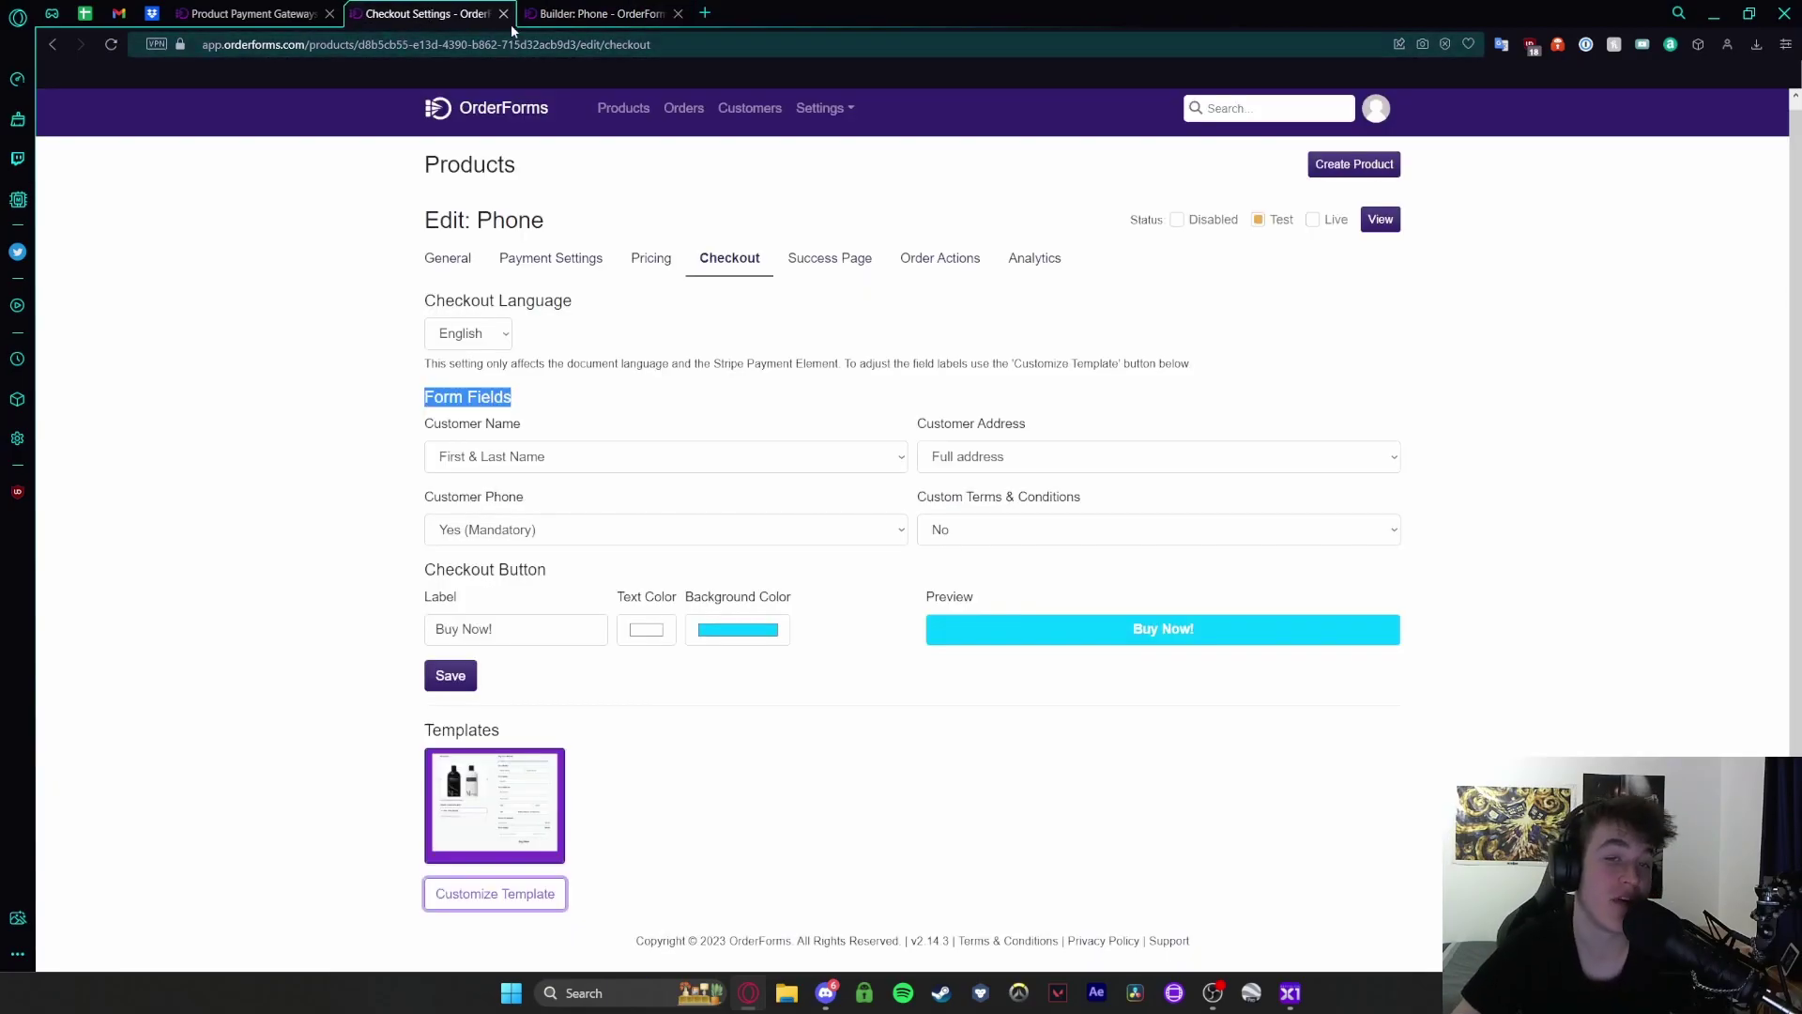
Step: Open the Phone product's success page, enlarge the message editor and replace the message with "Thank you for buying our phone!"
{"action": "left_click", "coordinate": [831, 260]}
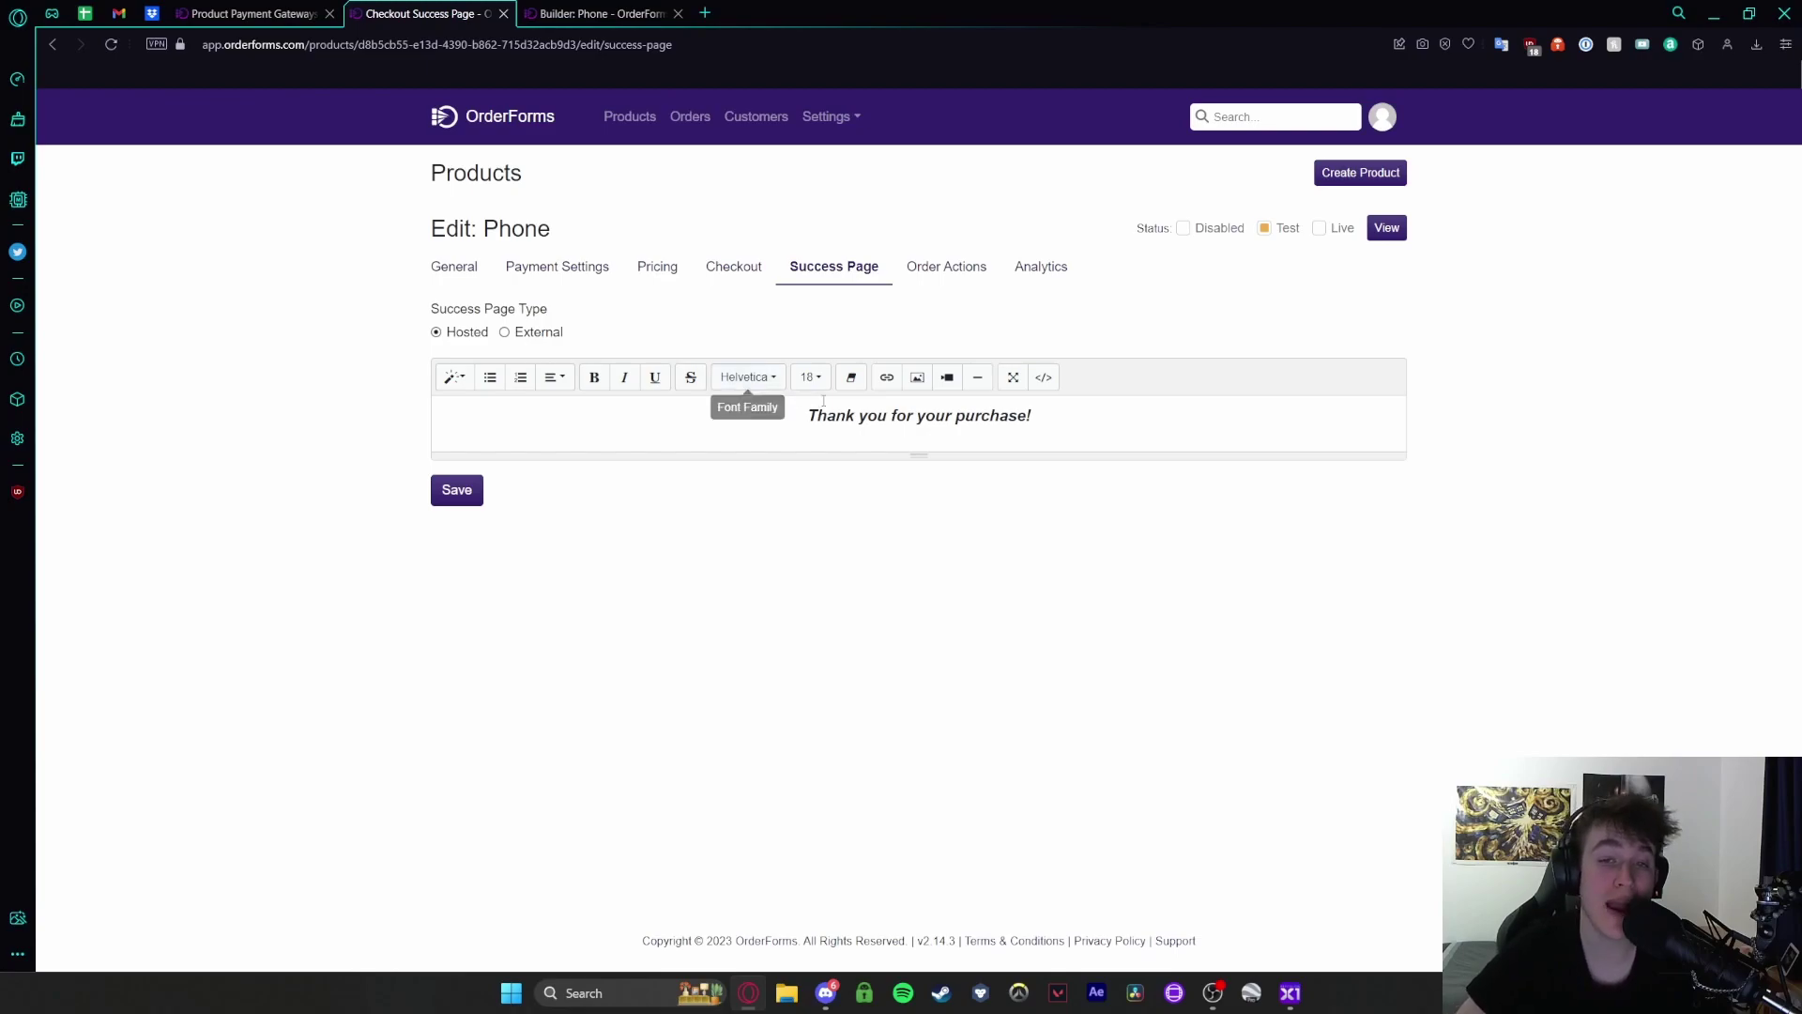
{"action": "left_click_drag", "start_coordinate": [919, 456], "coordinate": [926, 629]}
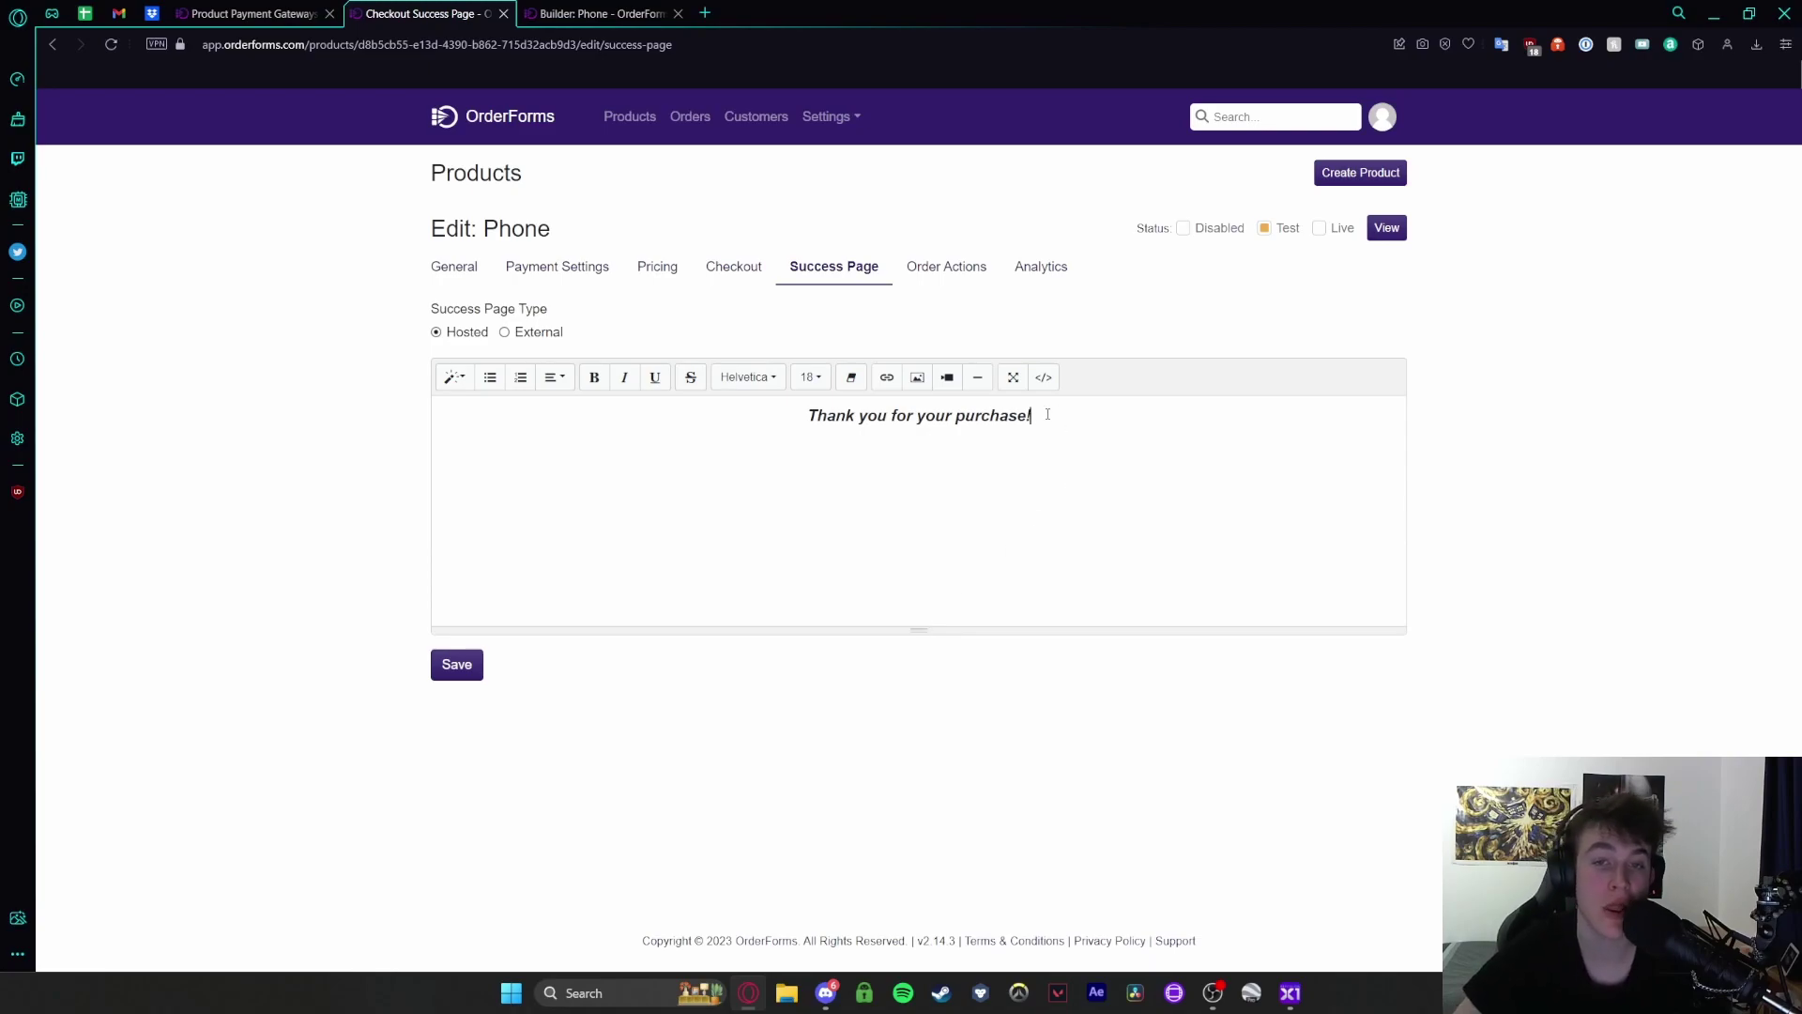
{"action": "left_click_drag", "start_coordinate": [1056, 413], "coordinate": [741, 410]}
{"action": "key", "text": "BackSpace"}
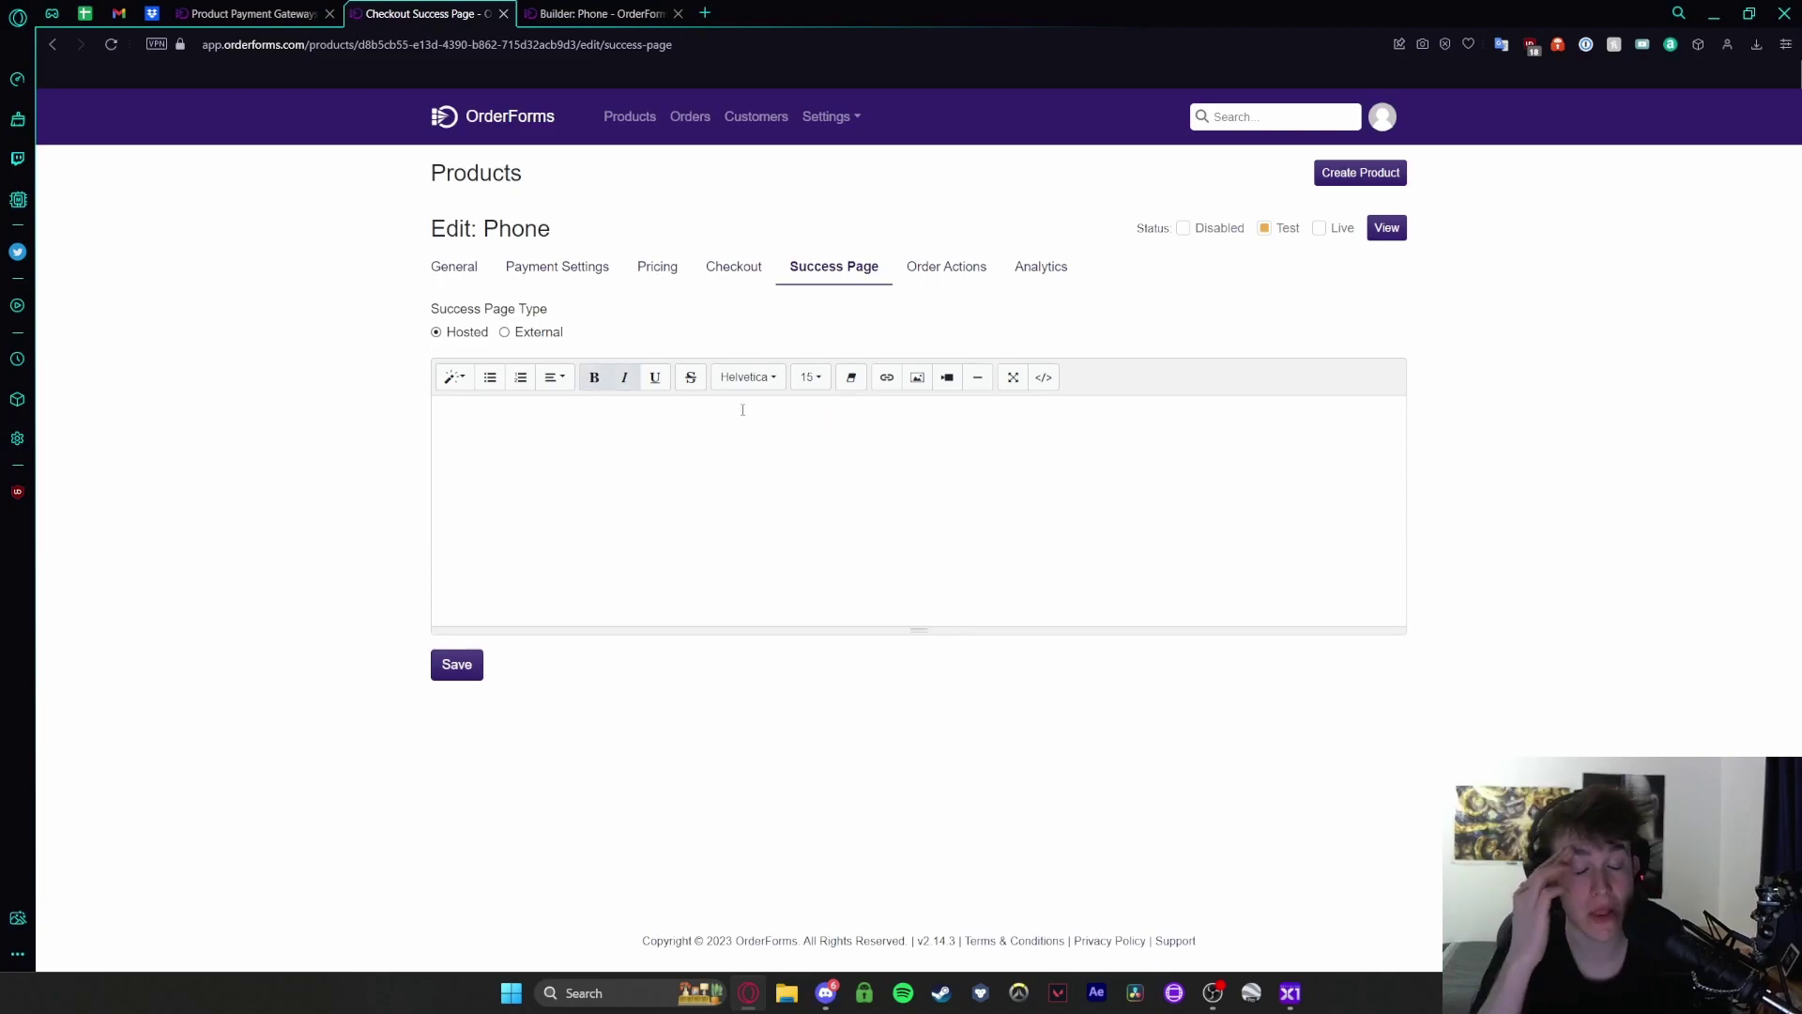
{"action": "type", "text": "Thank y"}
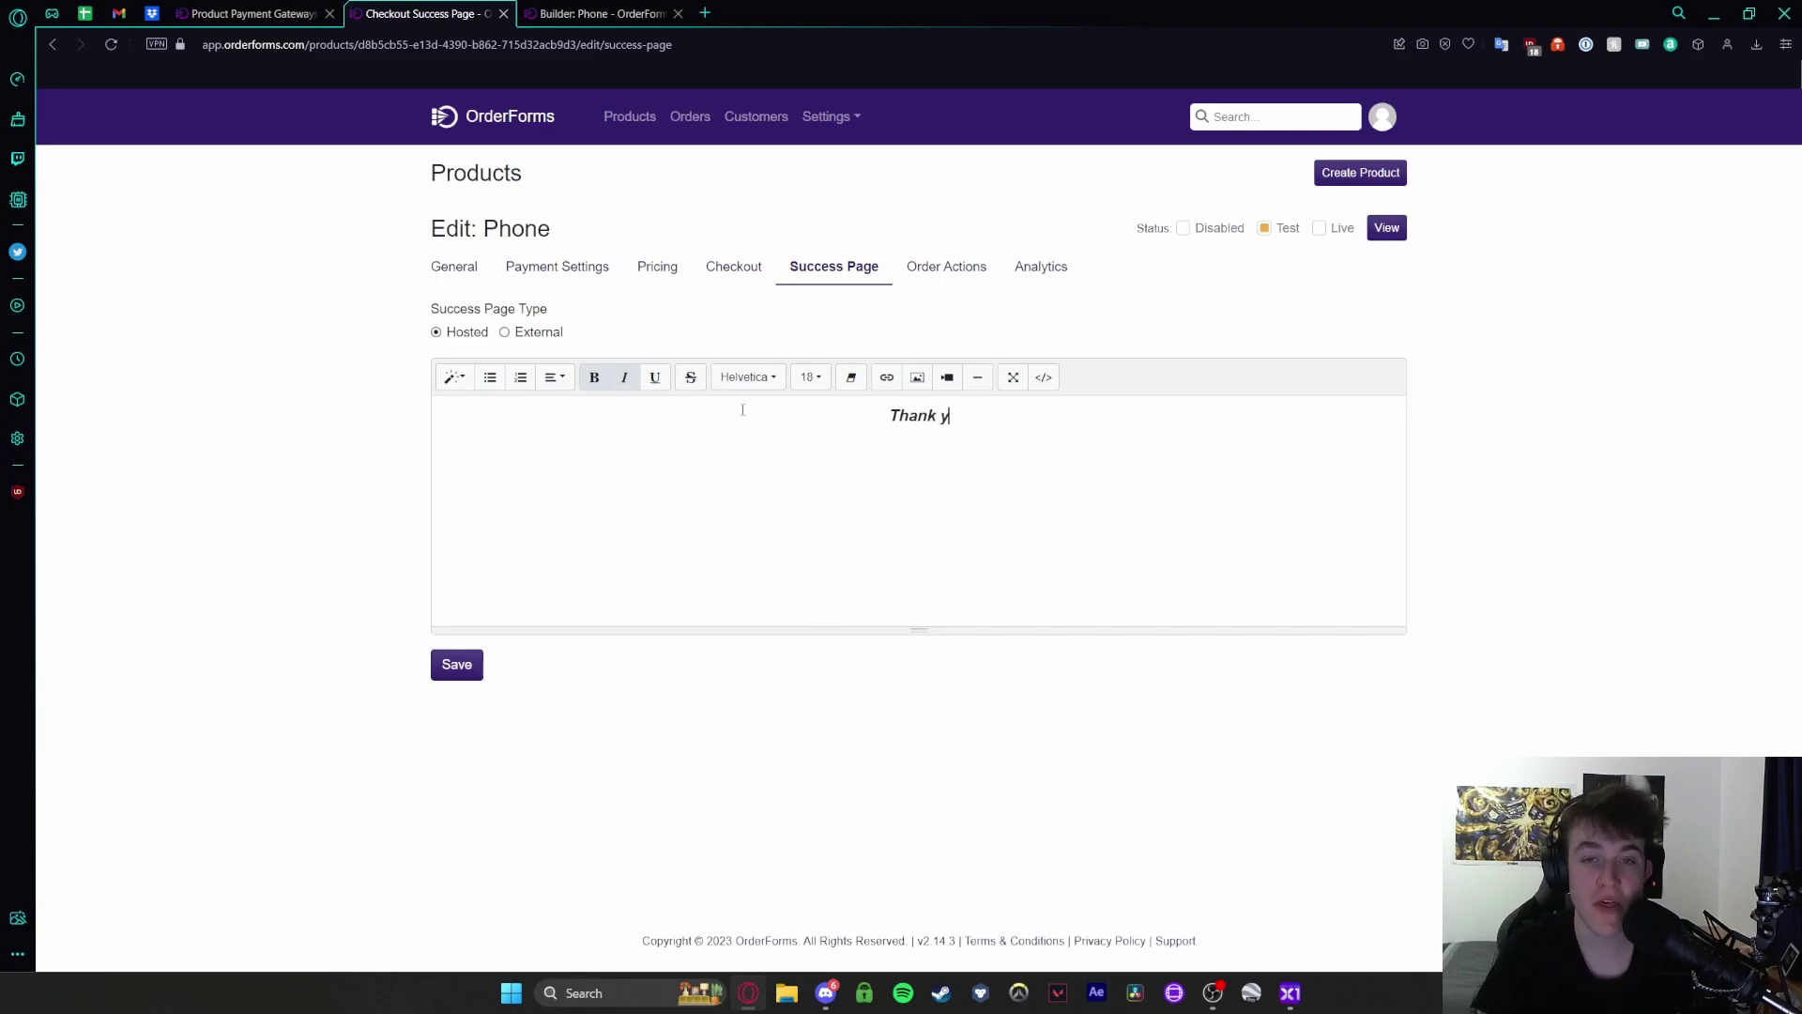
{"action": "type", "text": "ou for buying our phone!"}
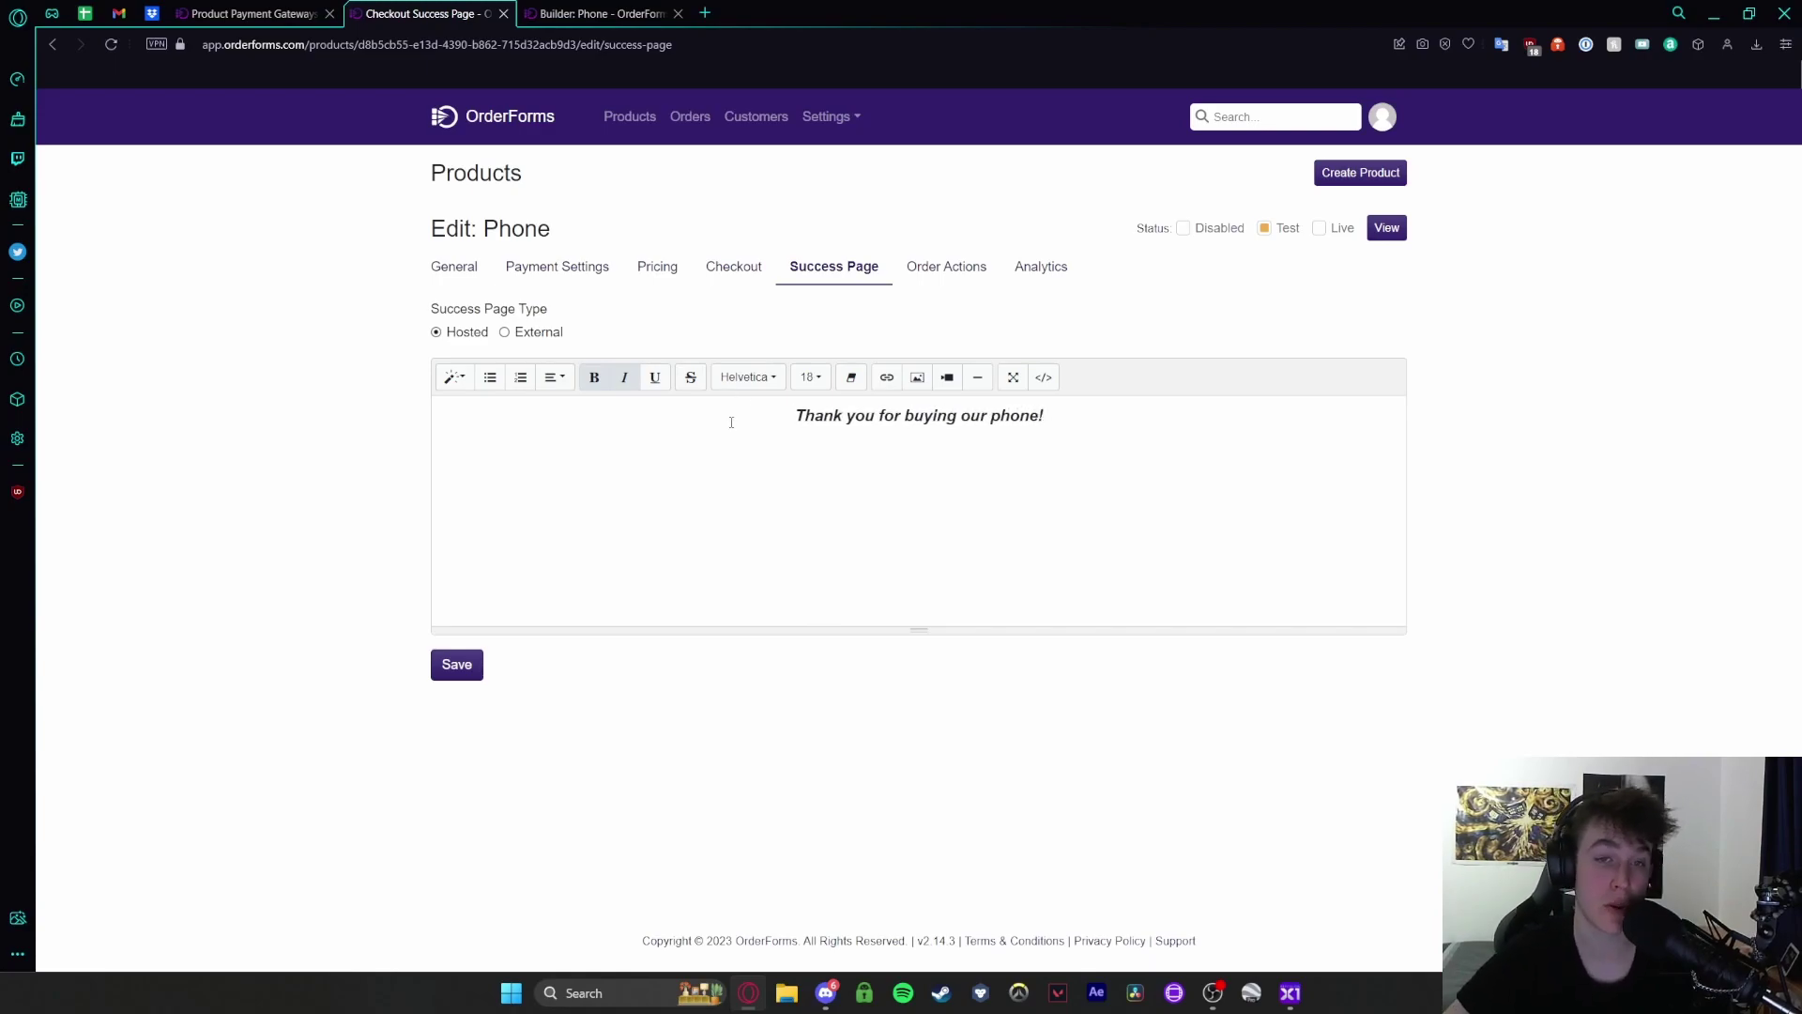
Step: Remove the font formatting from the success page message and examine the available paragraph styles
{"action": "triple_click", "coordinate": [732, 423]}
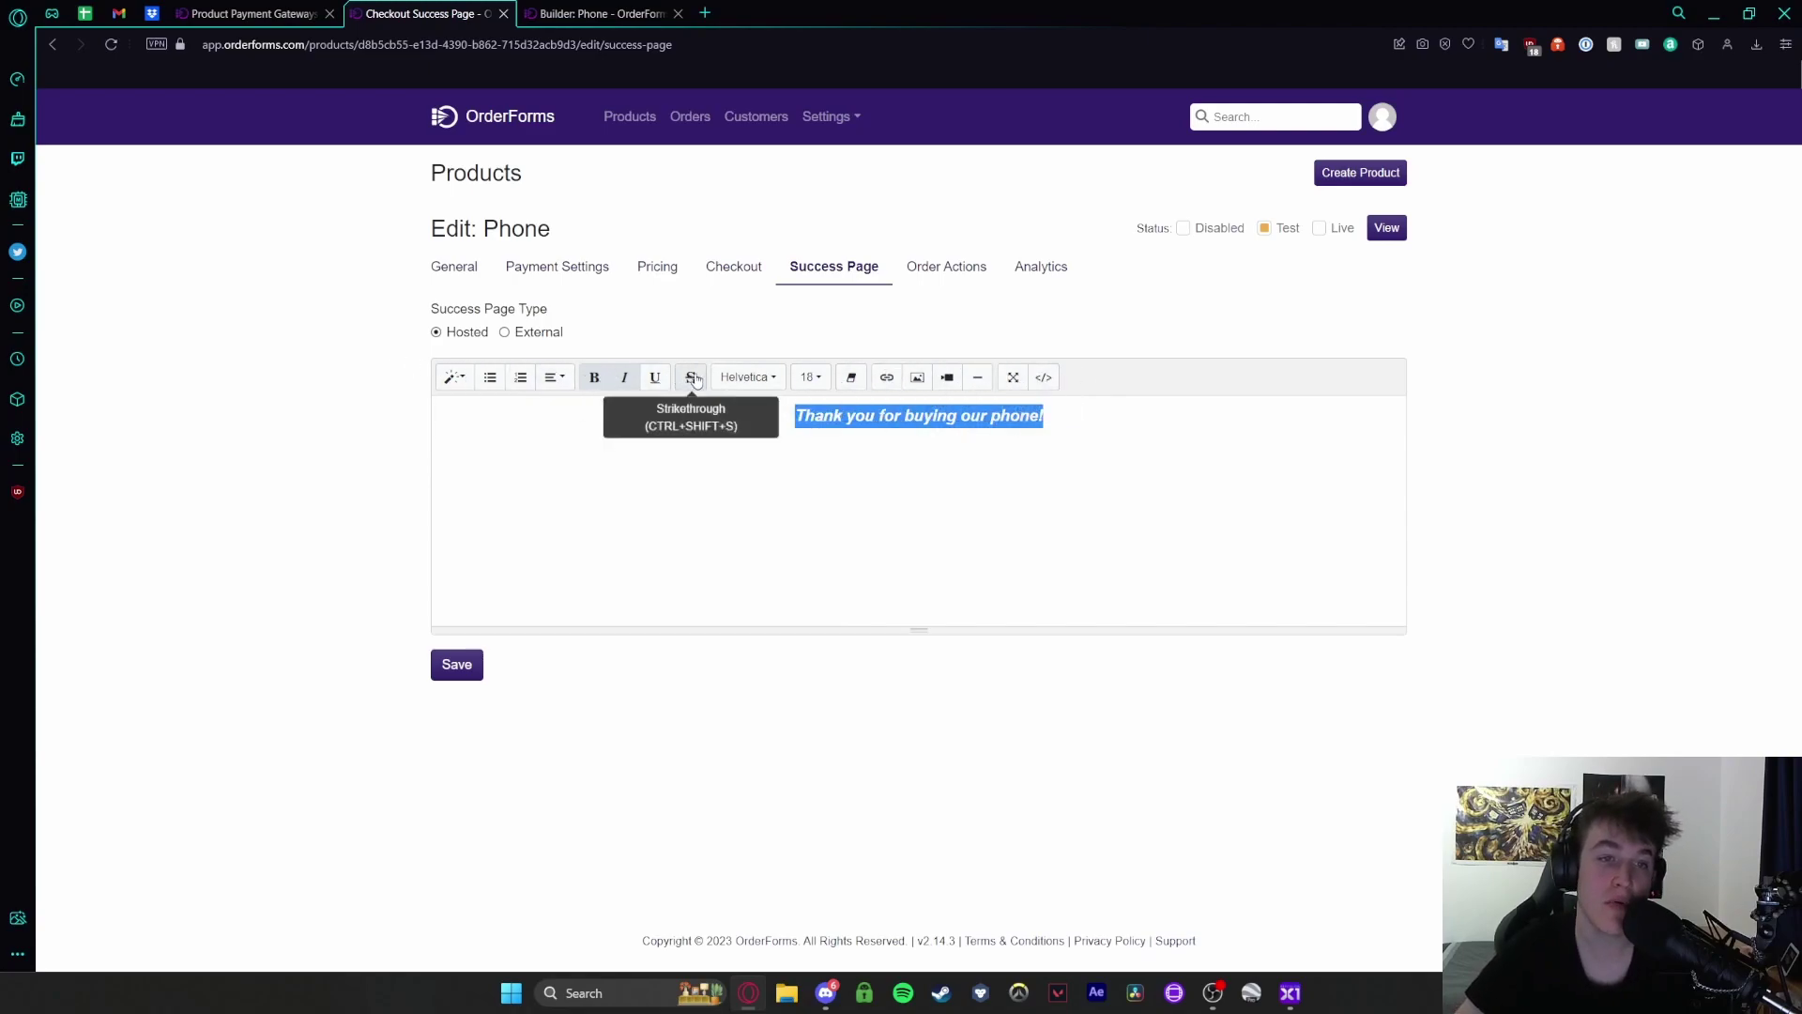
{"action": "left_click", "coordinate": [853, 378]}
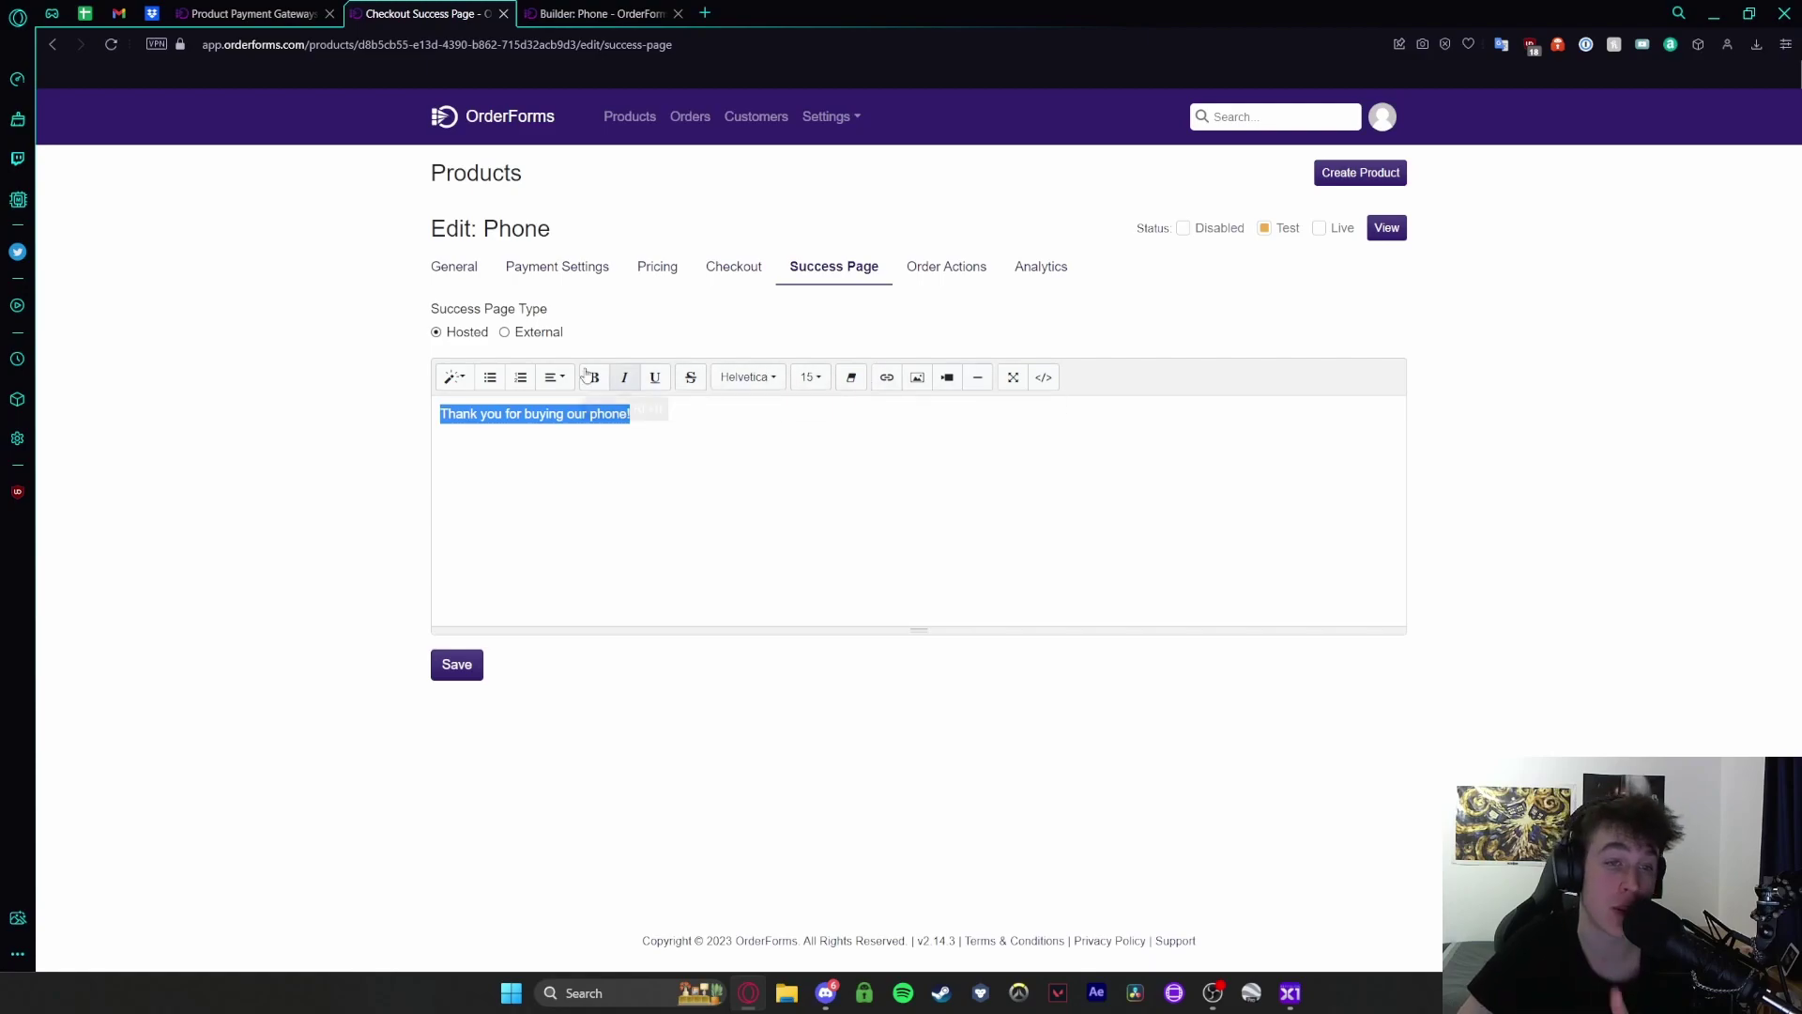
{"action": "left_click", "coordinate": [452, 378]}
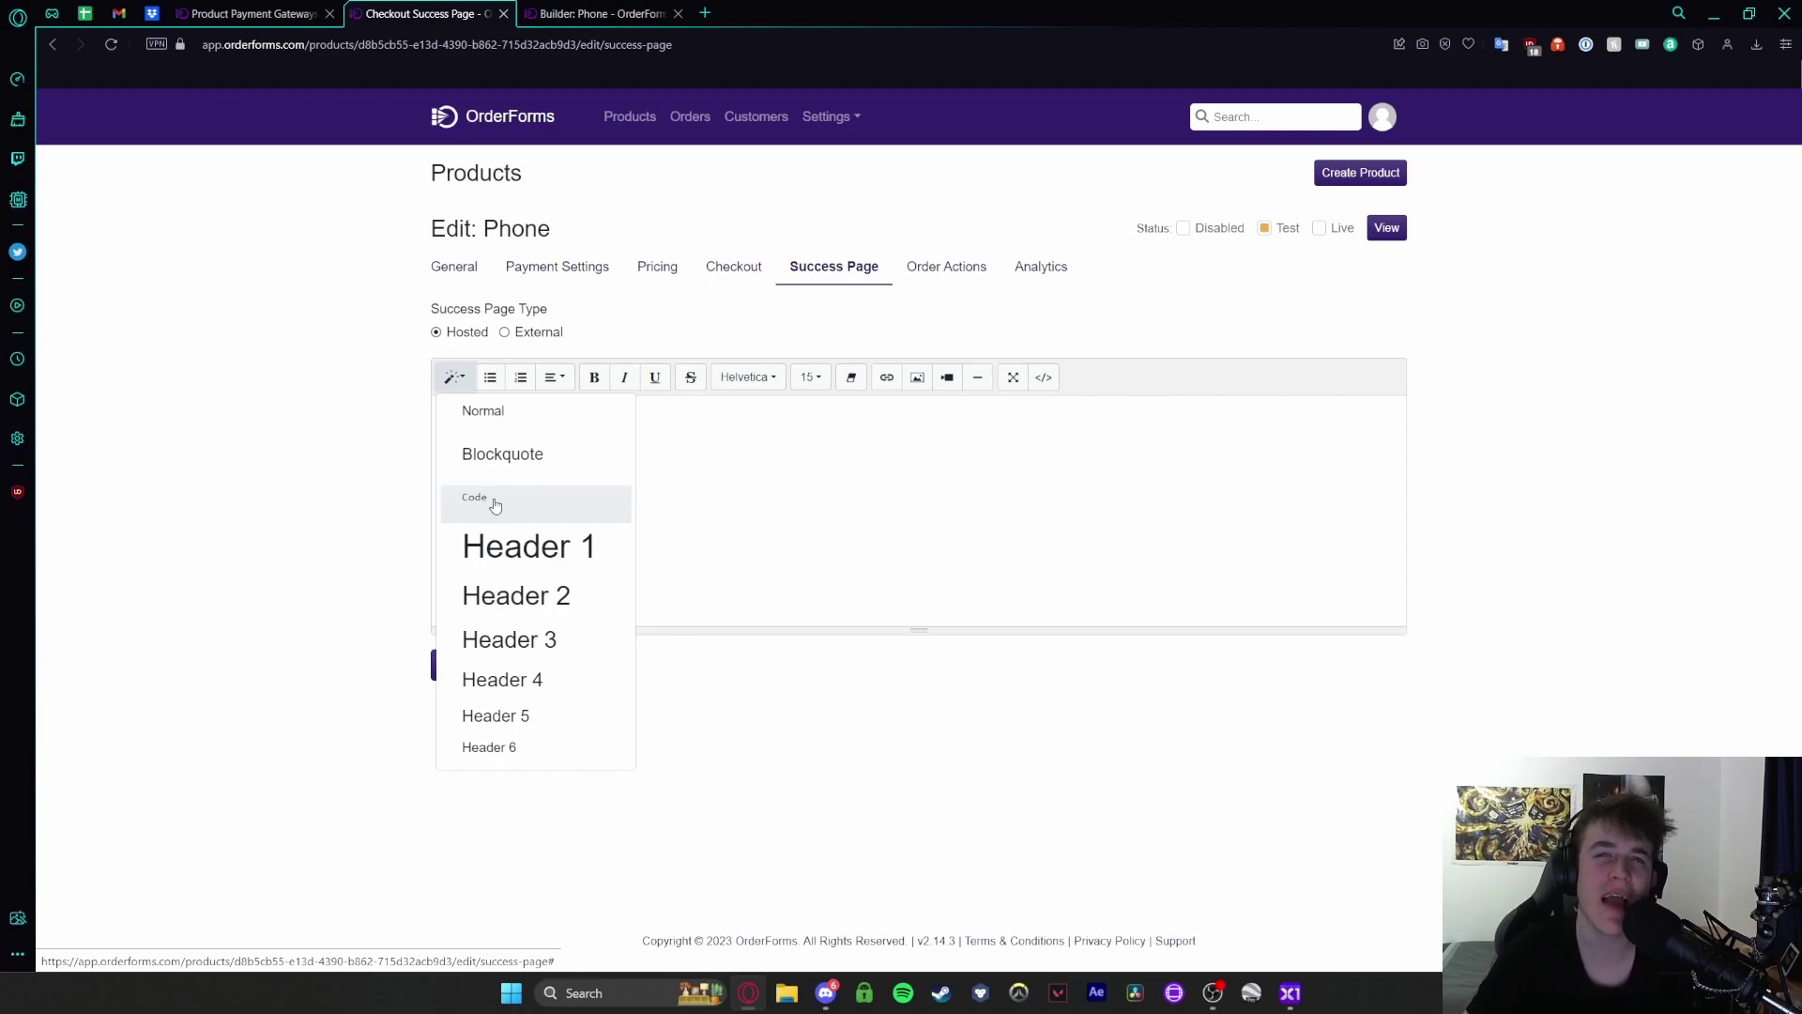
Step: Open the Phone product's order actions and choose the Email integration with the Send Email action
{"action": "left_click", "coordinate": [945, 266]}
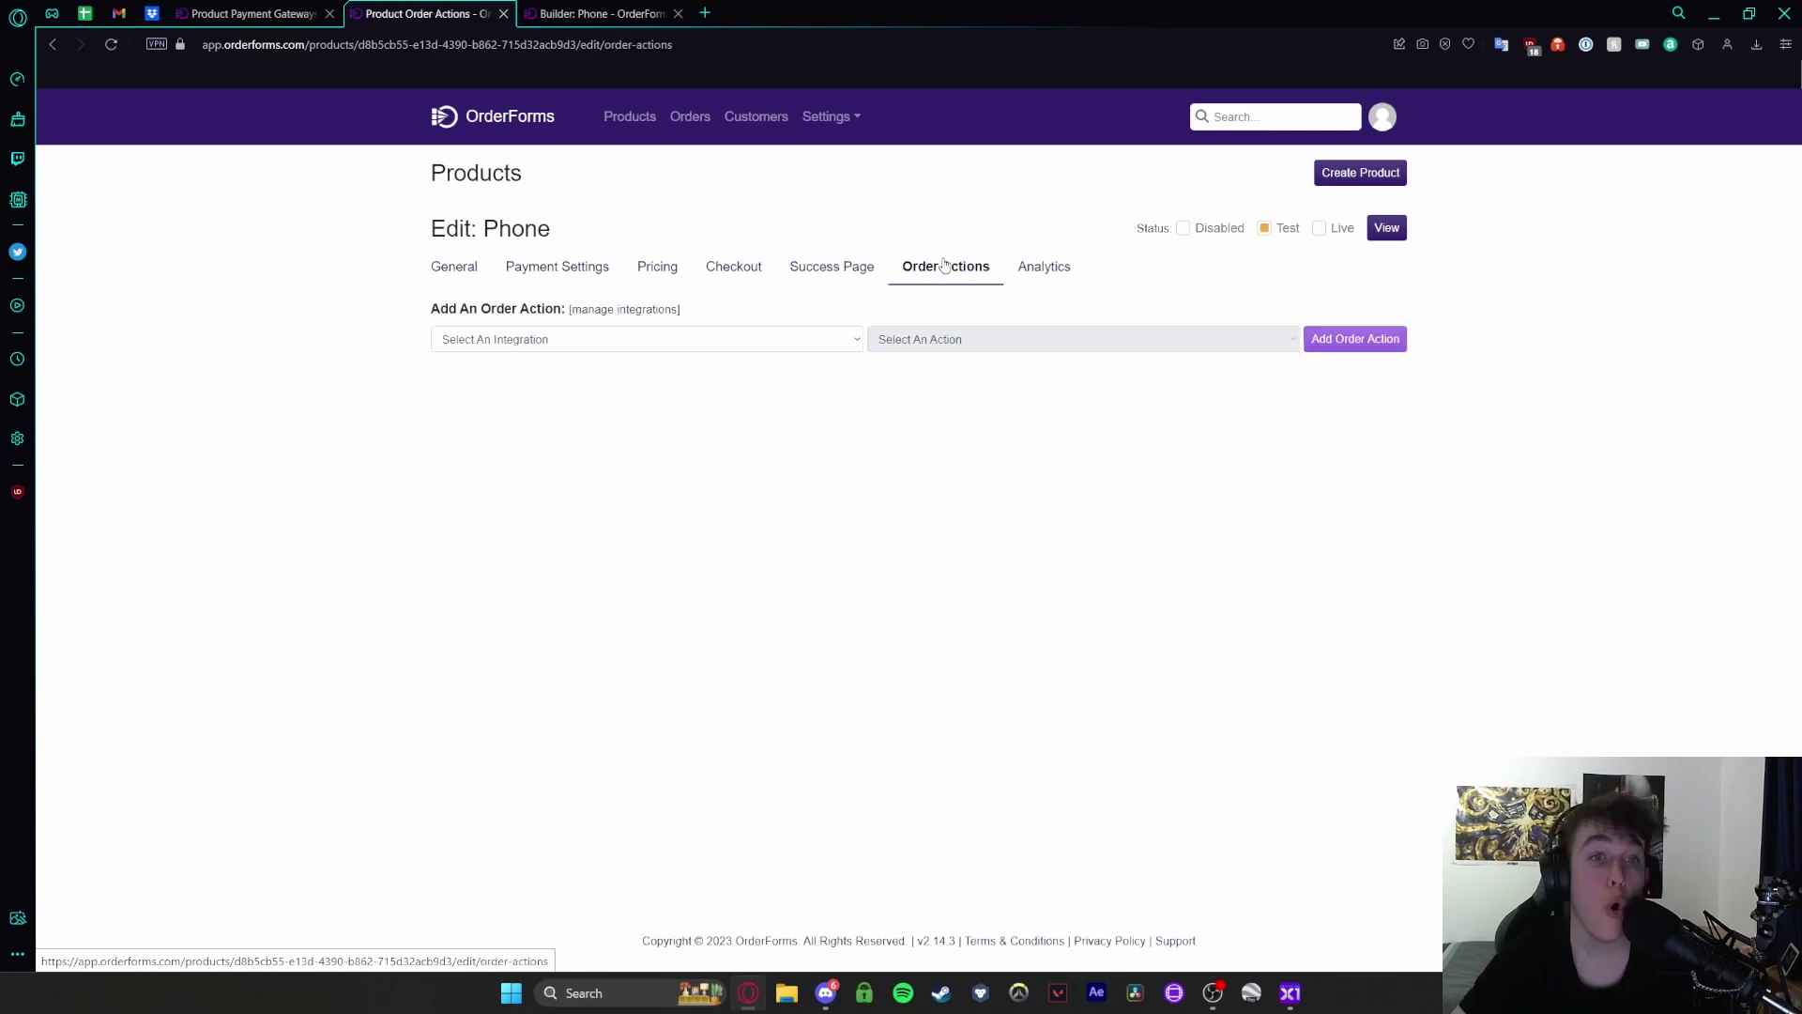
{"action": "left_click", "coordinate": [521, 339]}
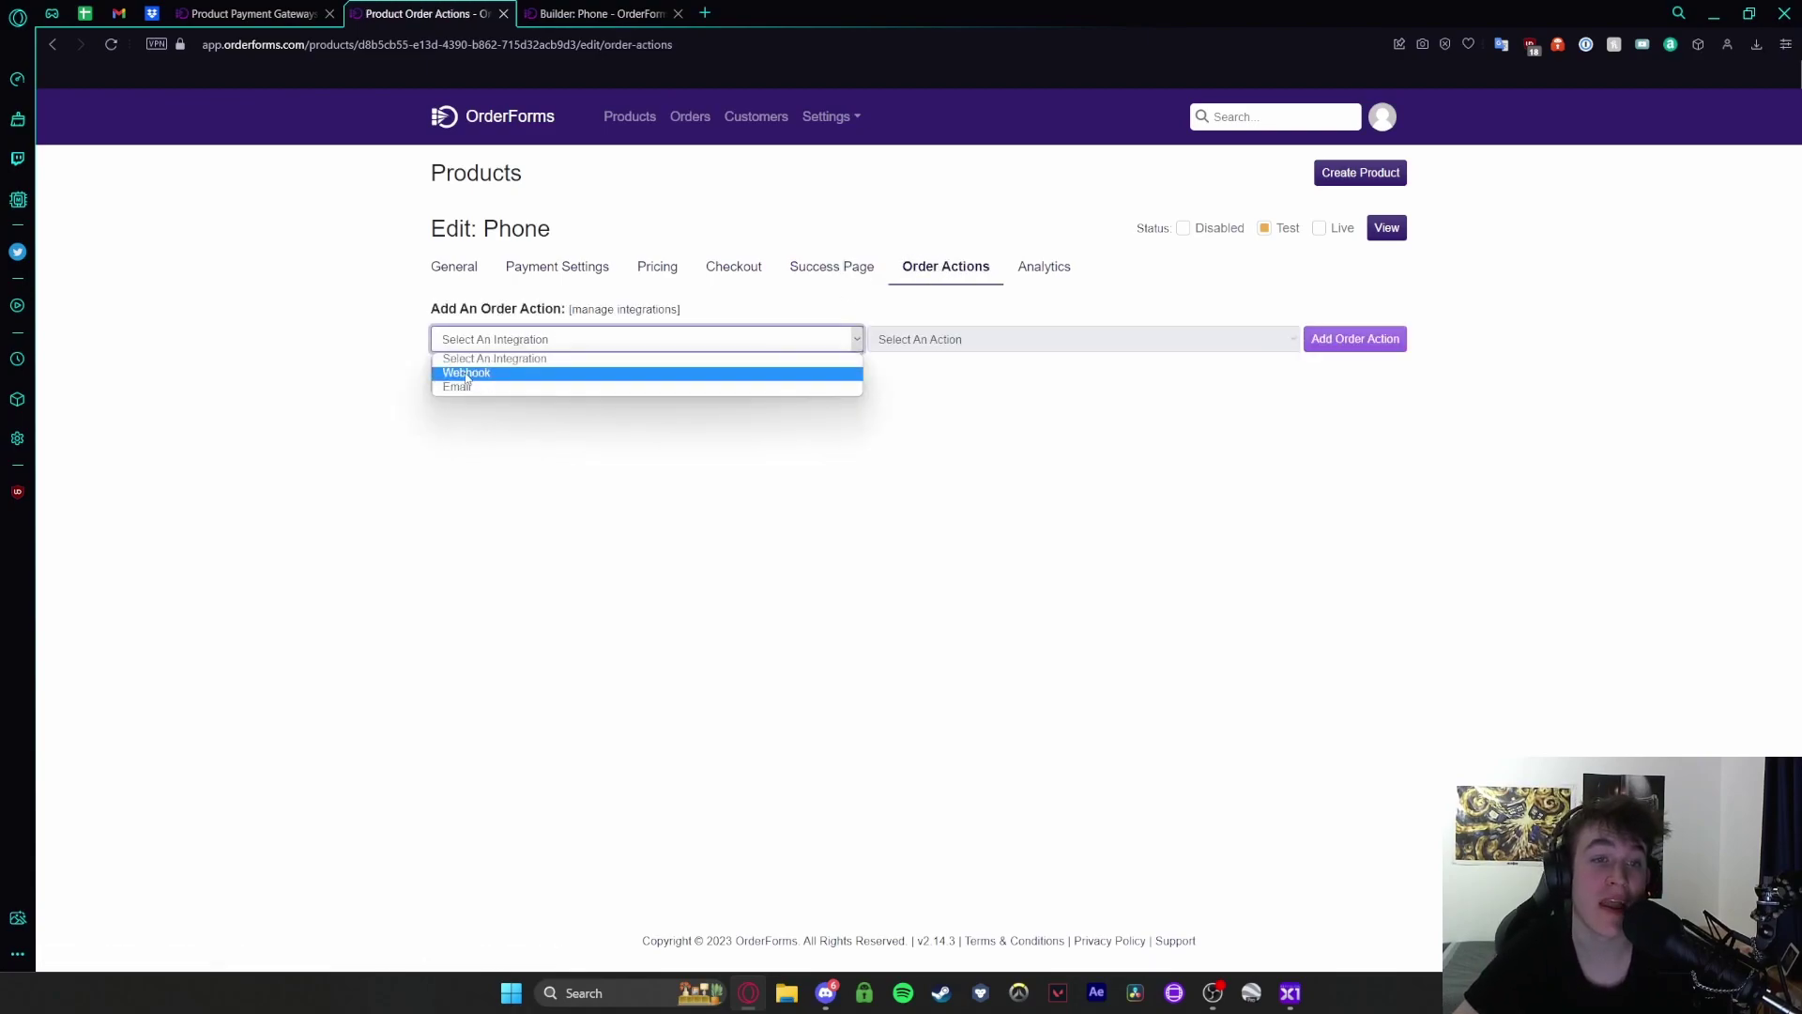
{"action": "left_click", "coordinate": [469, 373]}
{"action": "left_click", "coordinate": [479, 345]}
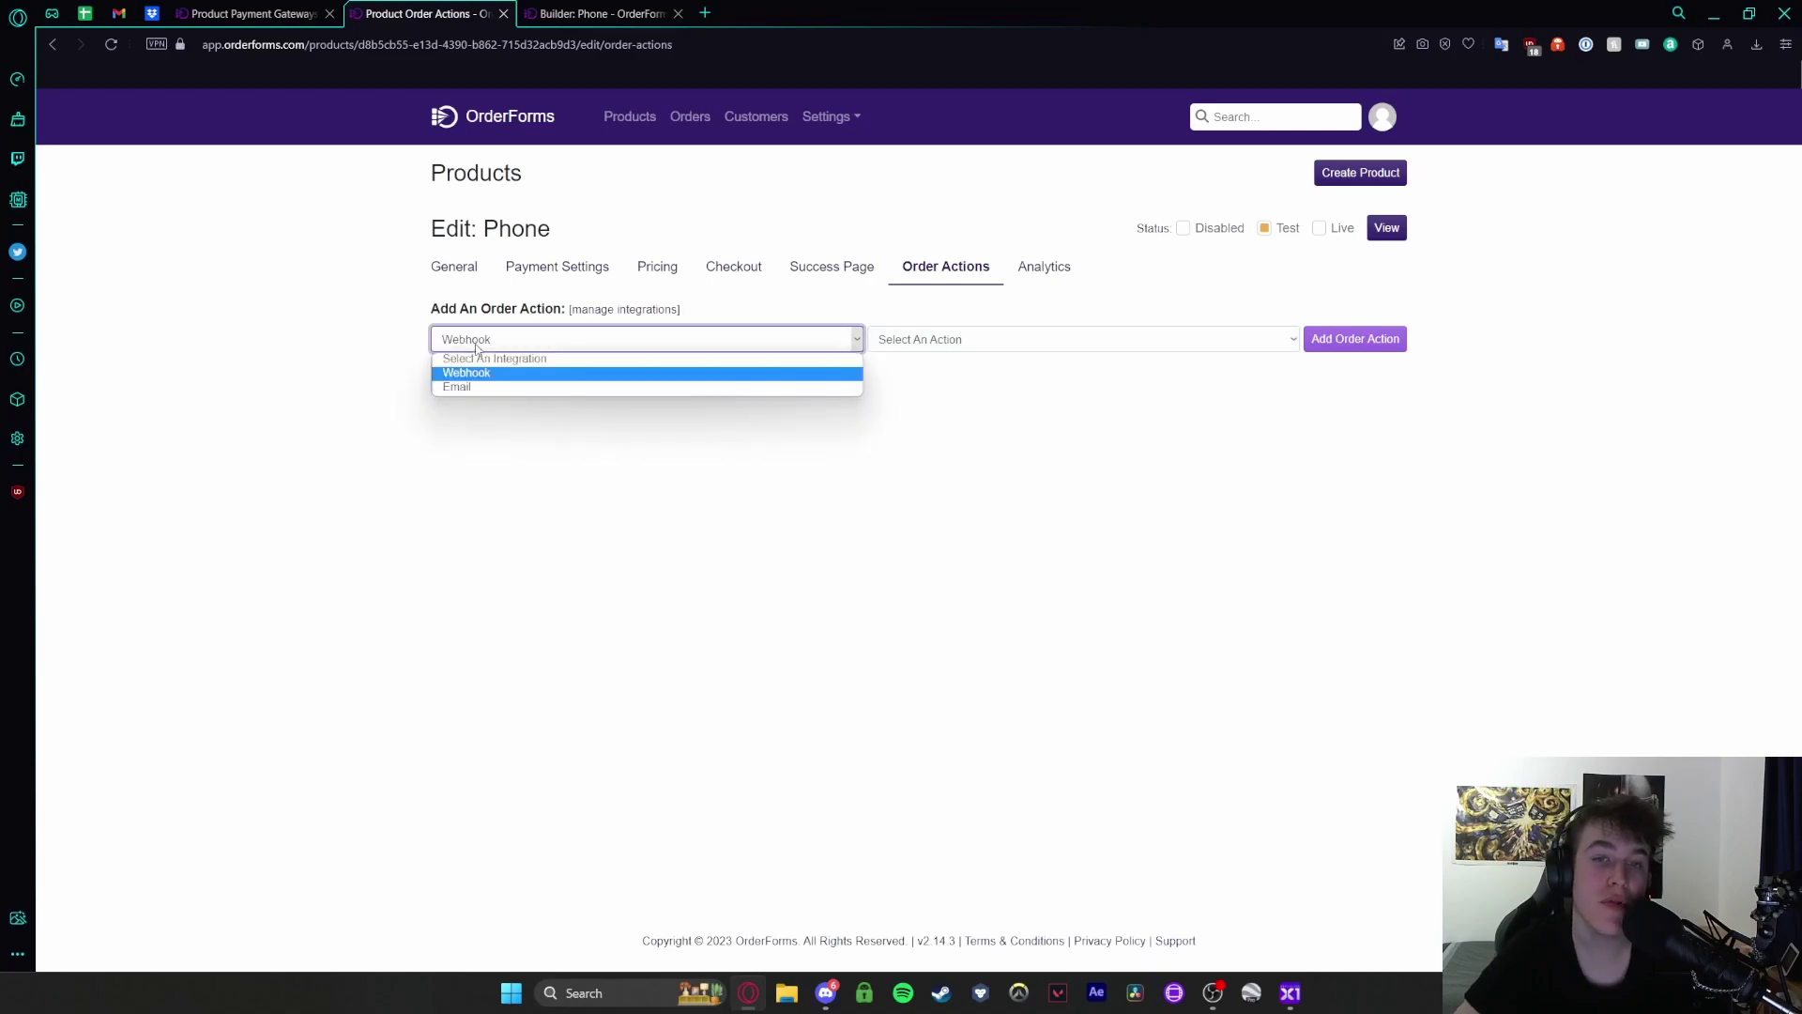
{"action": "left_click", "coordinate": [477, 389]}
{"action": "left_click", "coordinate": [760, 342]}
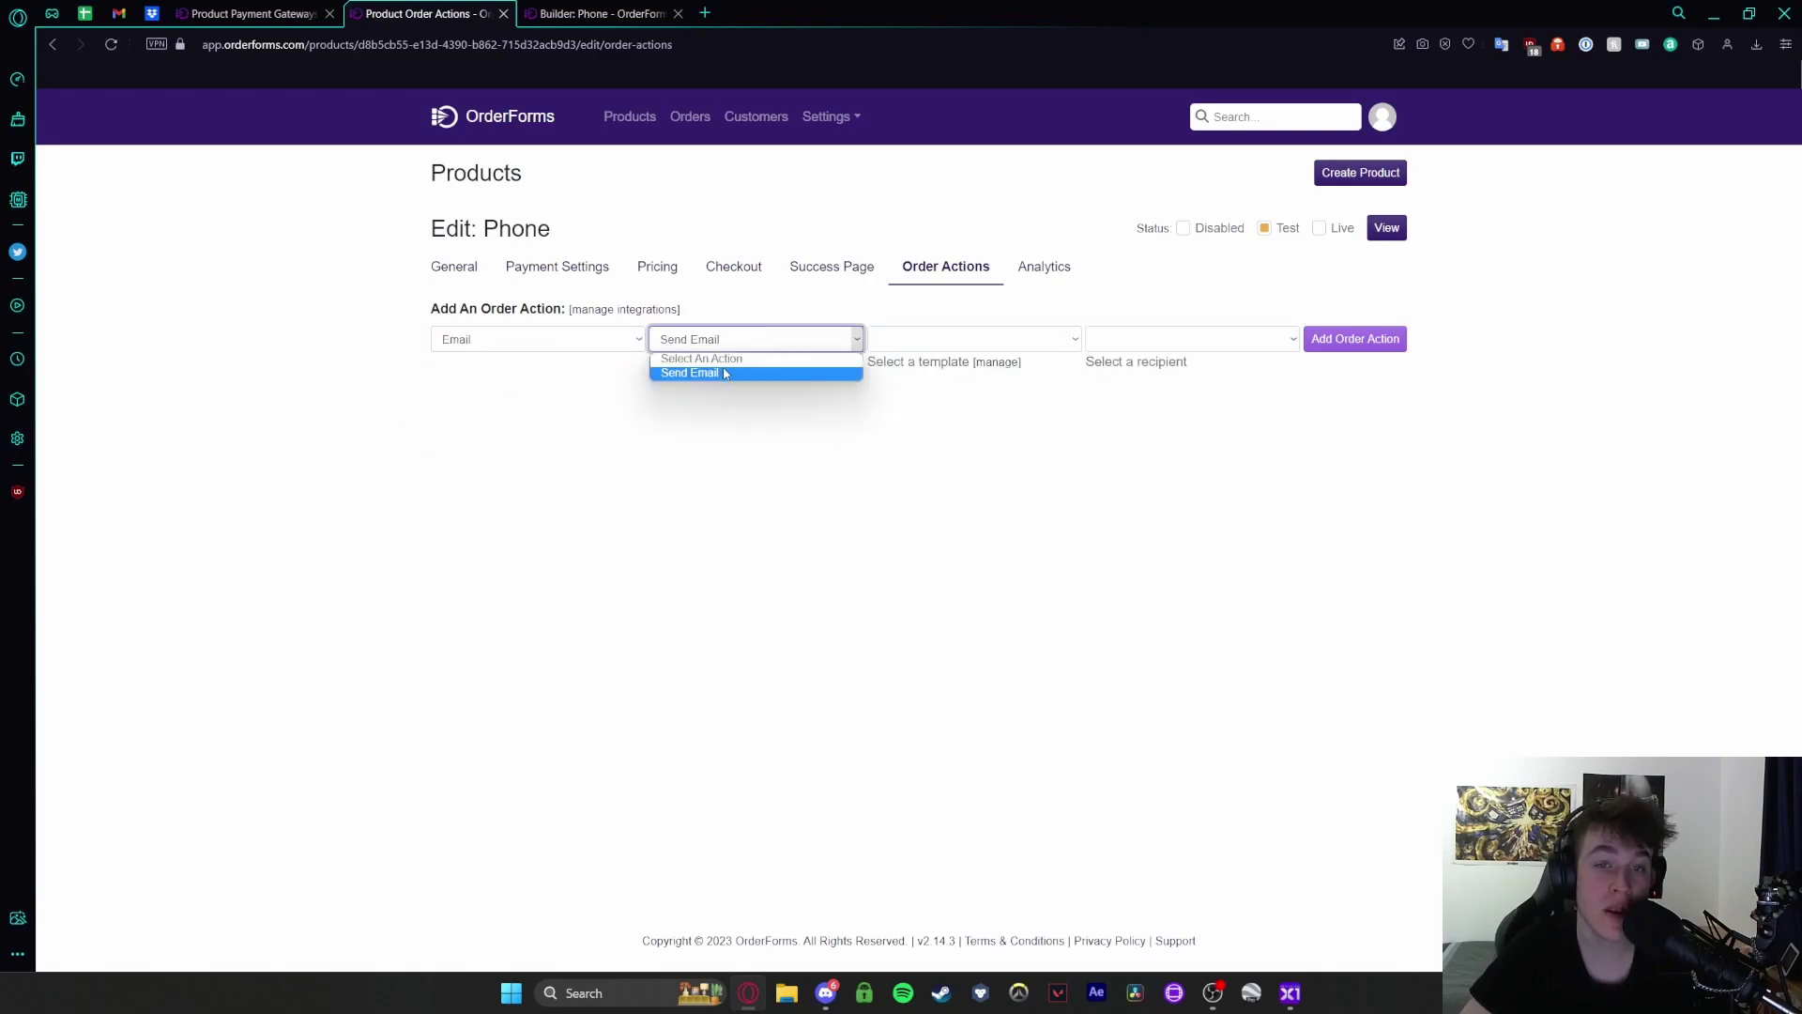
{"action": "left_click", "coordinate": [728, 376]}
Step: Examine the Send Email action's template choices, the email templates page and the recipient choices
{"action": "left_click", "coordinate": [953, 338]}
{"action": "left_click", "coordinate": [942, 360]}
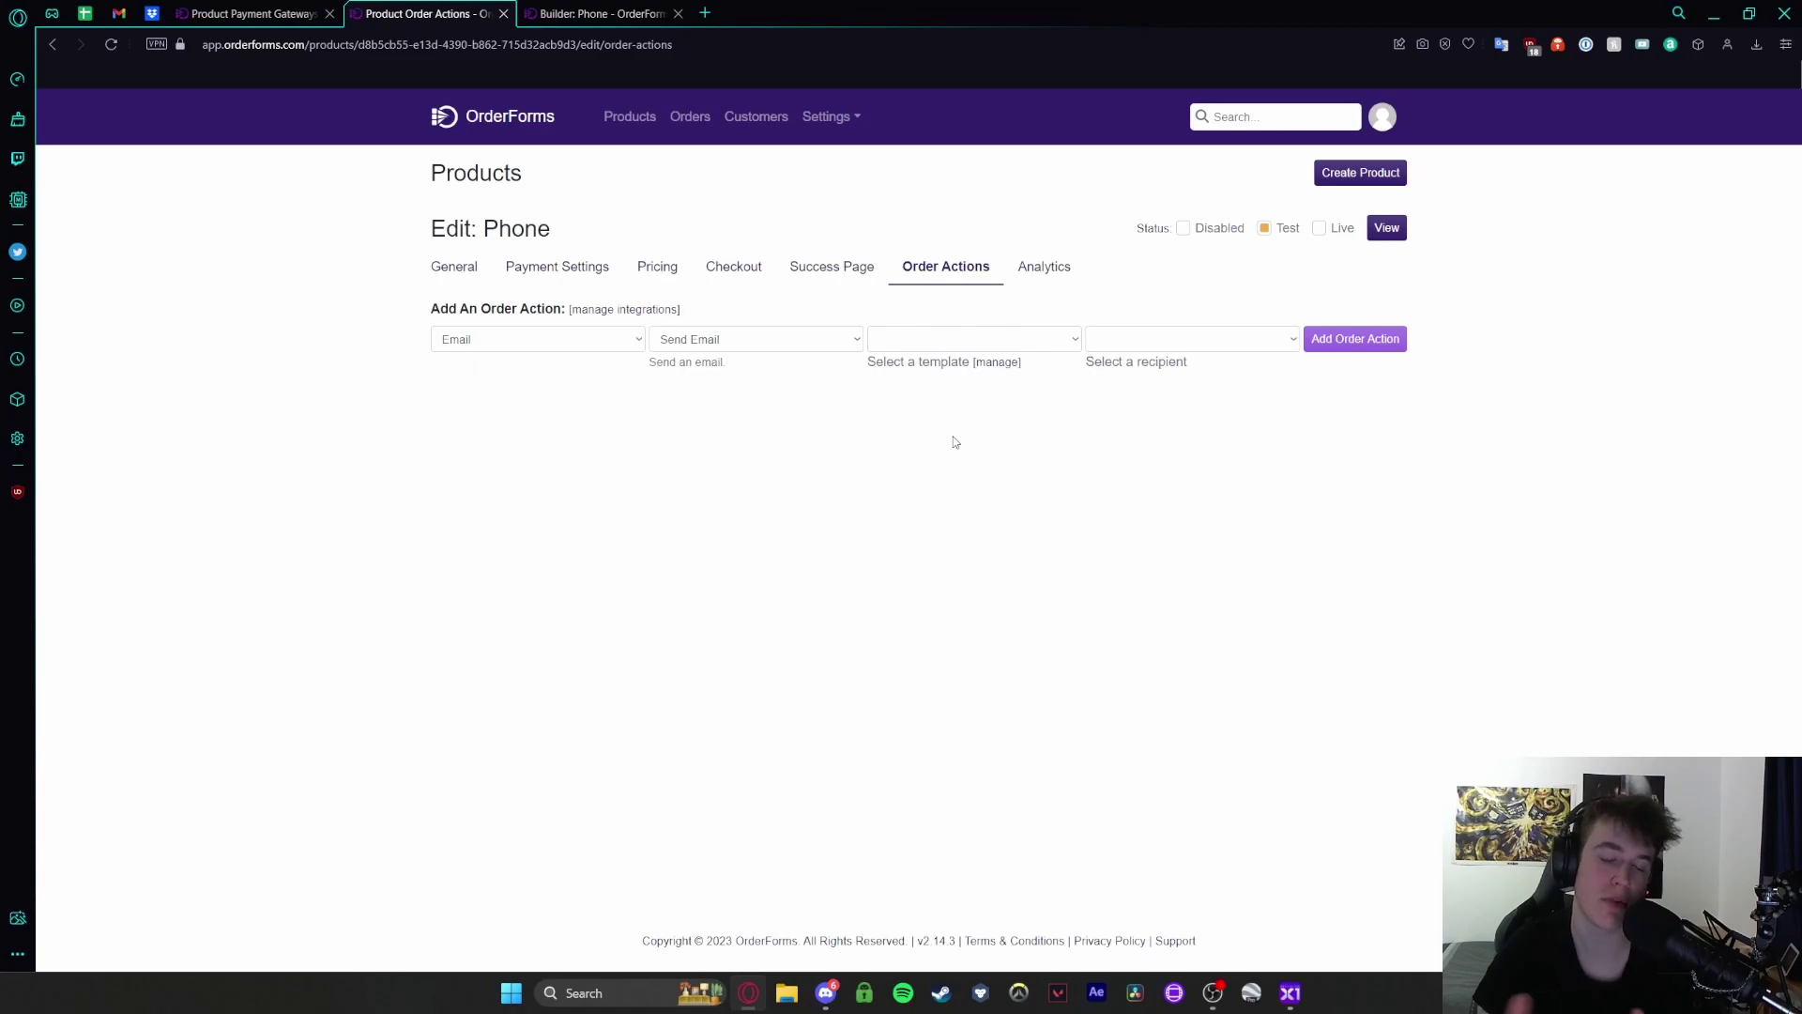
{"action": "left_click", "coordinate": [988, 364]}
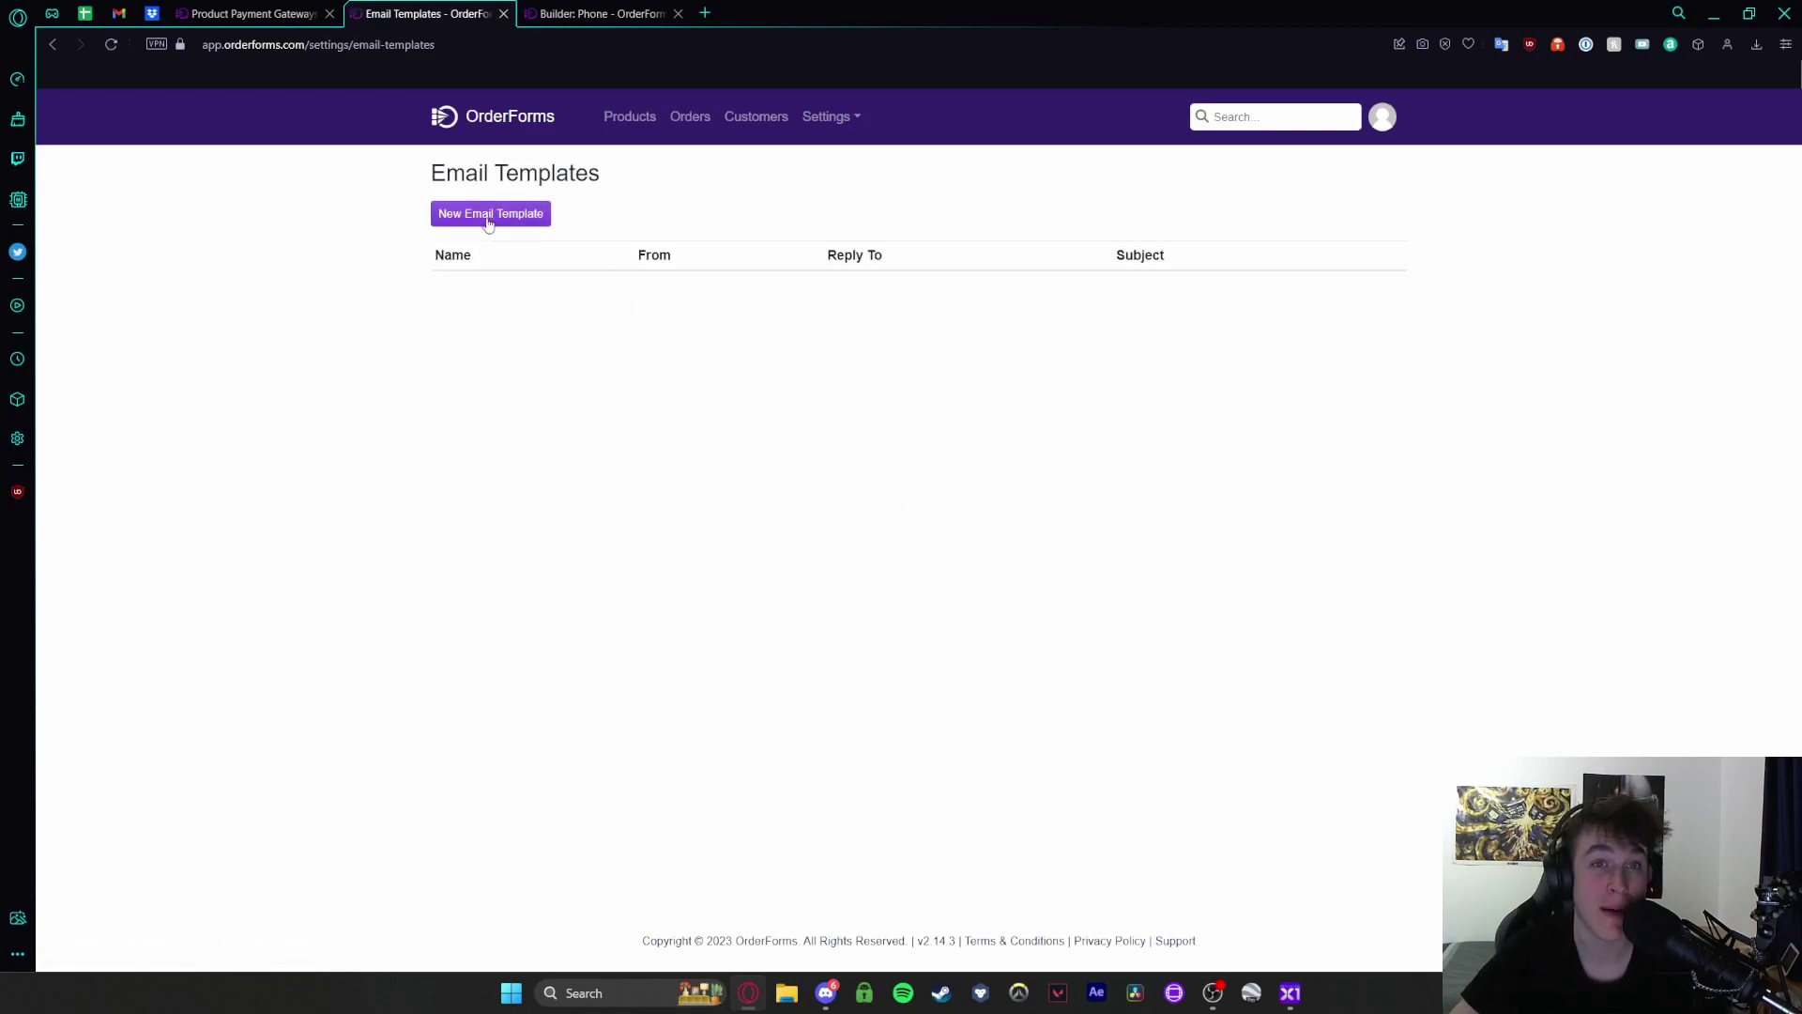
{"action": "left_click", "coordinate": [54, 45]}
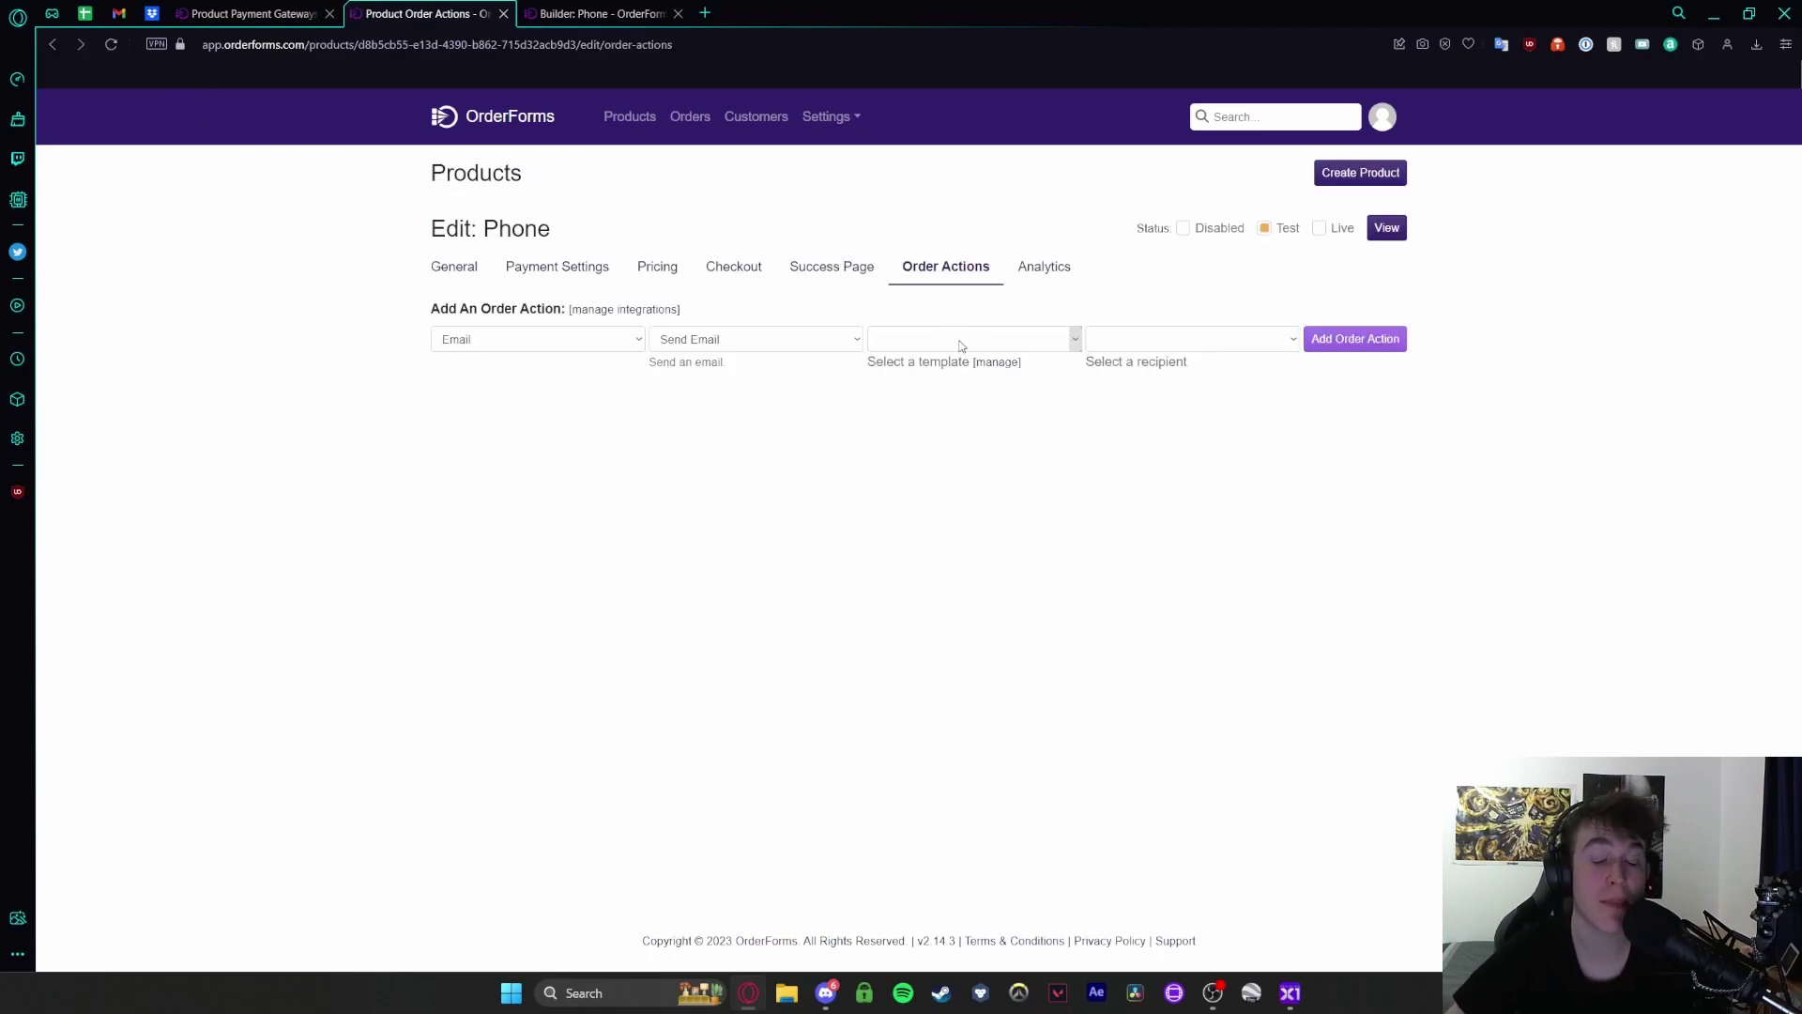
{"action": "left_click", "coordinate": [1125, 340]}
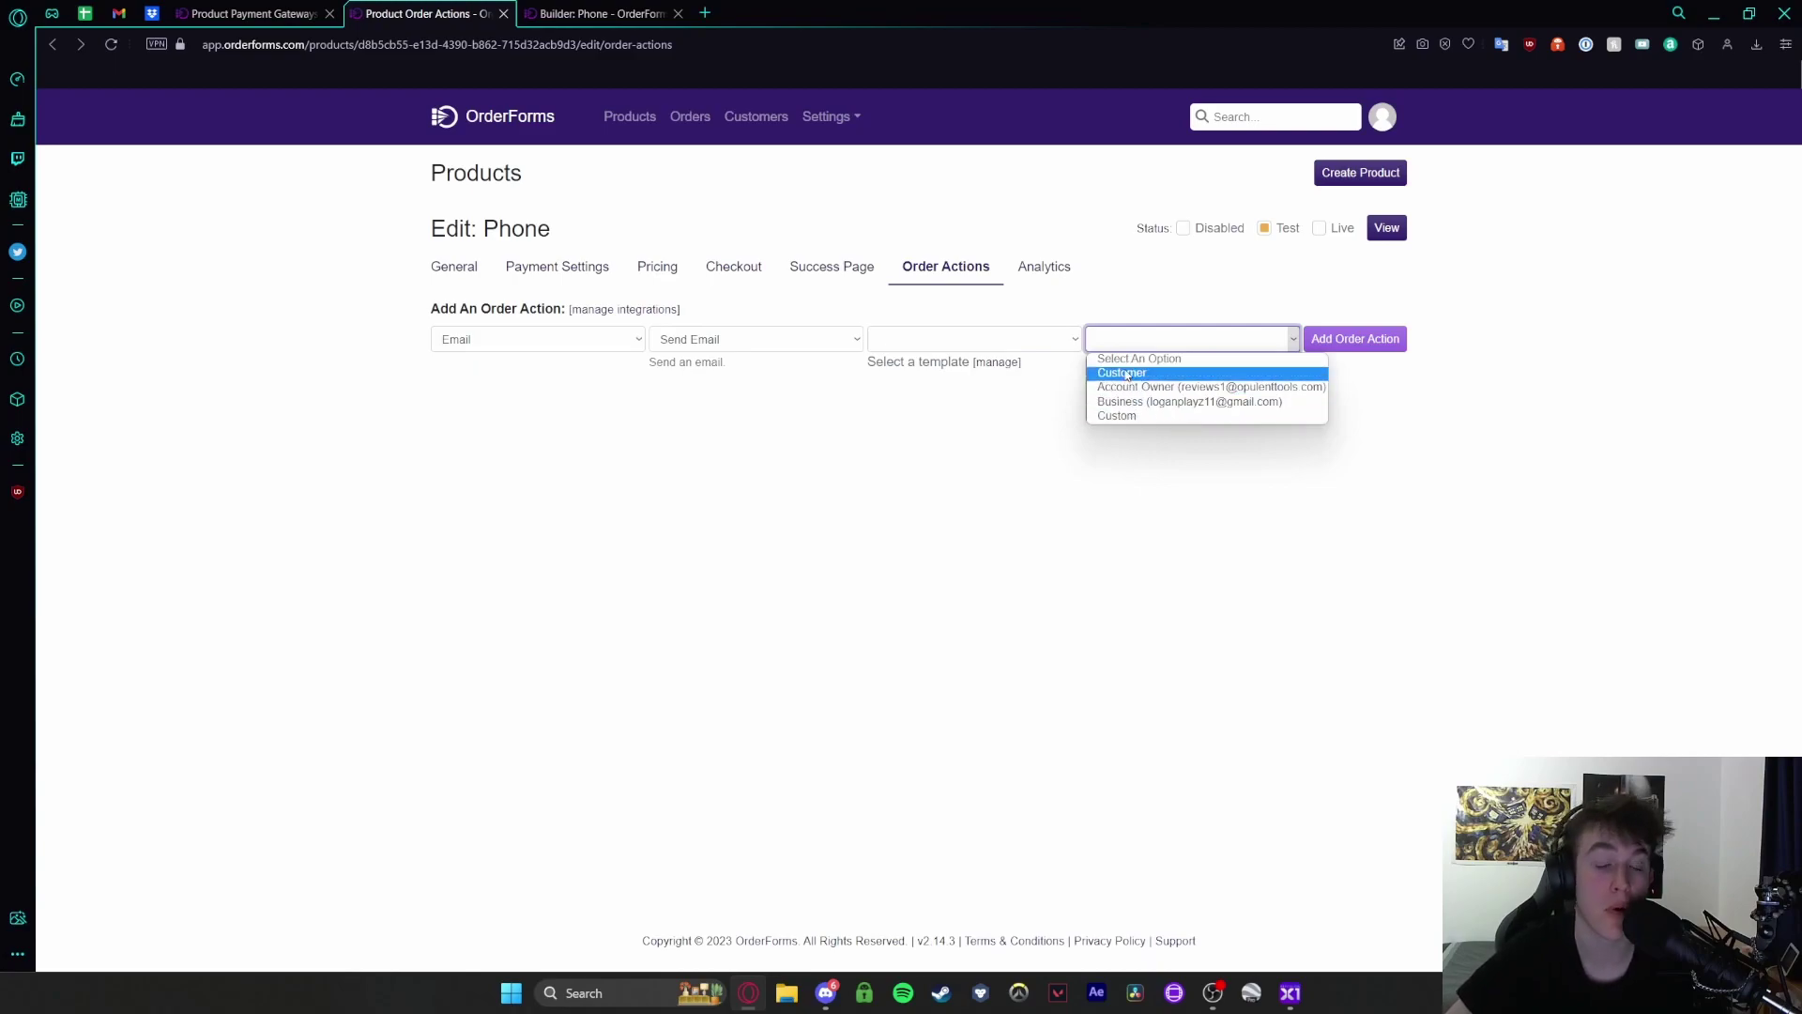
{"action": "left_click", "coordinate": [976, 445]}
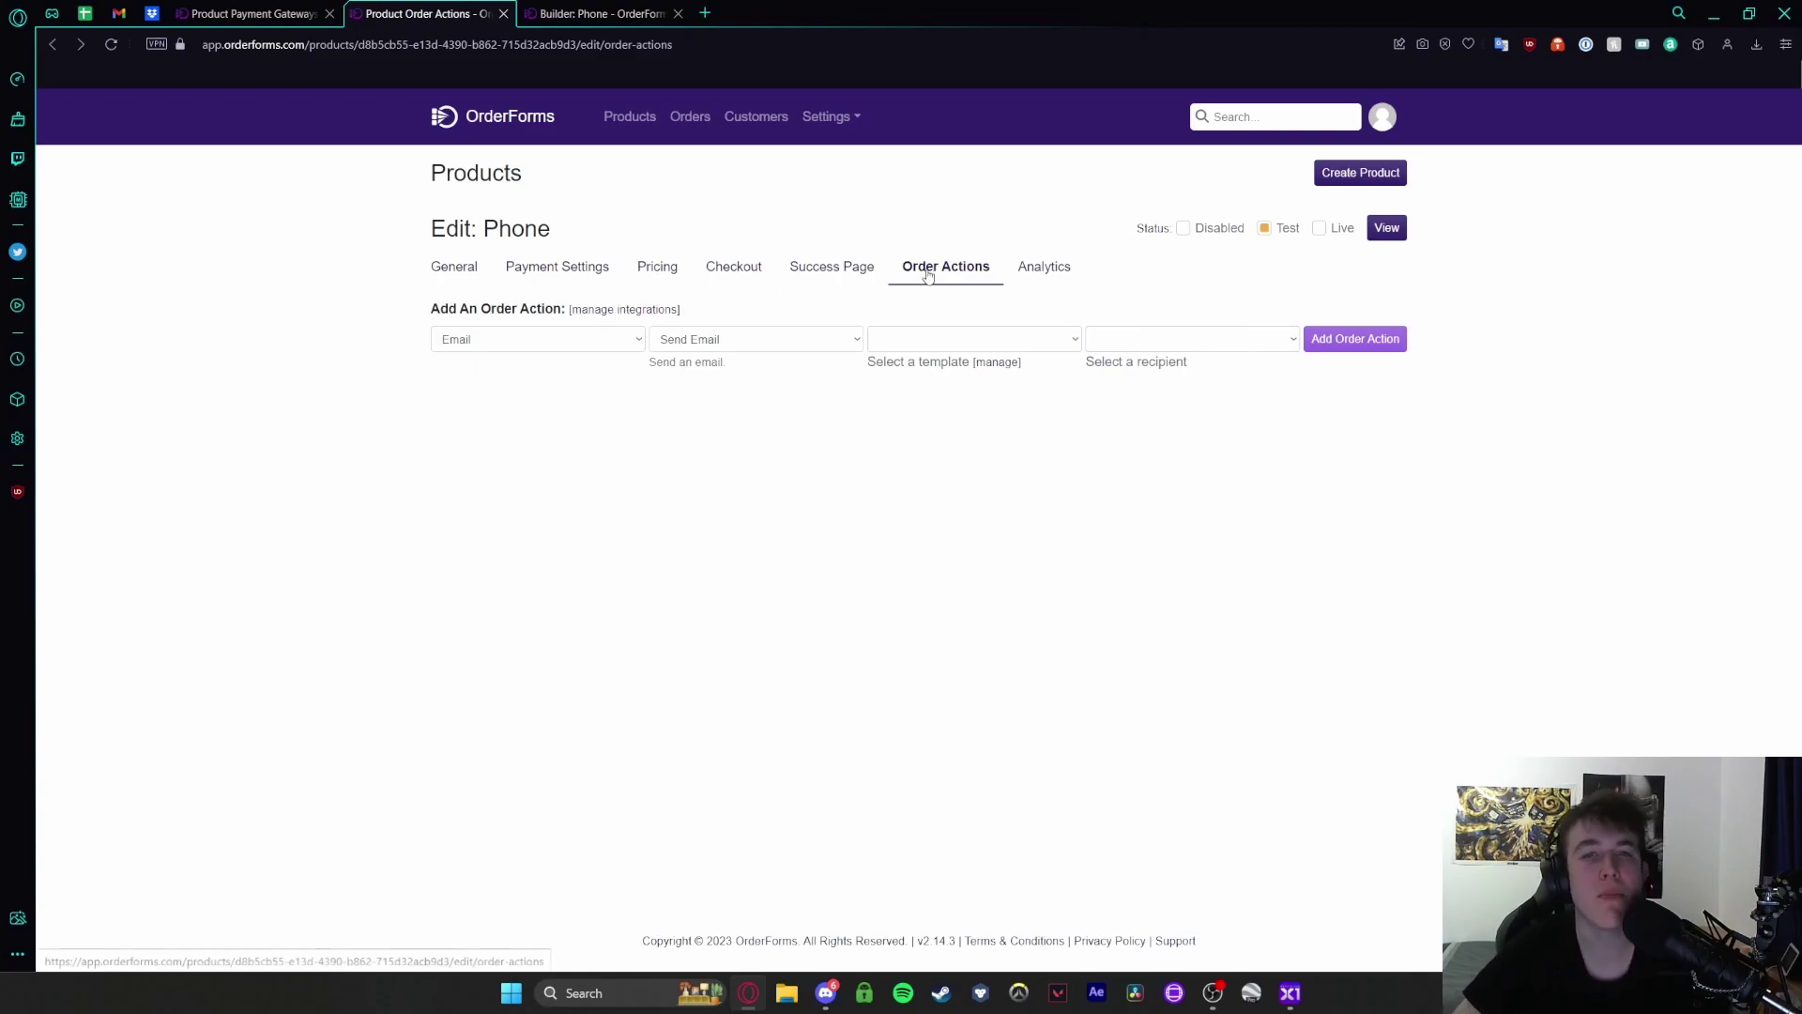
Step: Switch the order action's integration to Webhook and examine its available actions
{"action": "left_click", "coordinate": [536, 339]}
{"action": "left_click", "coordinate": [500, 370]}
{"action": "left_click_drag", "start_coordinate": [906, 339], "coordinate": [915, 336]}
{"action": "left_click", "coordinate": [923, 341]}
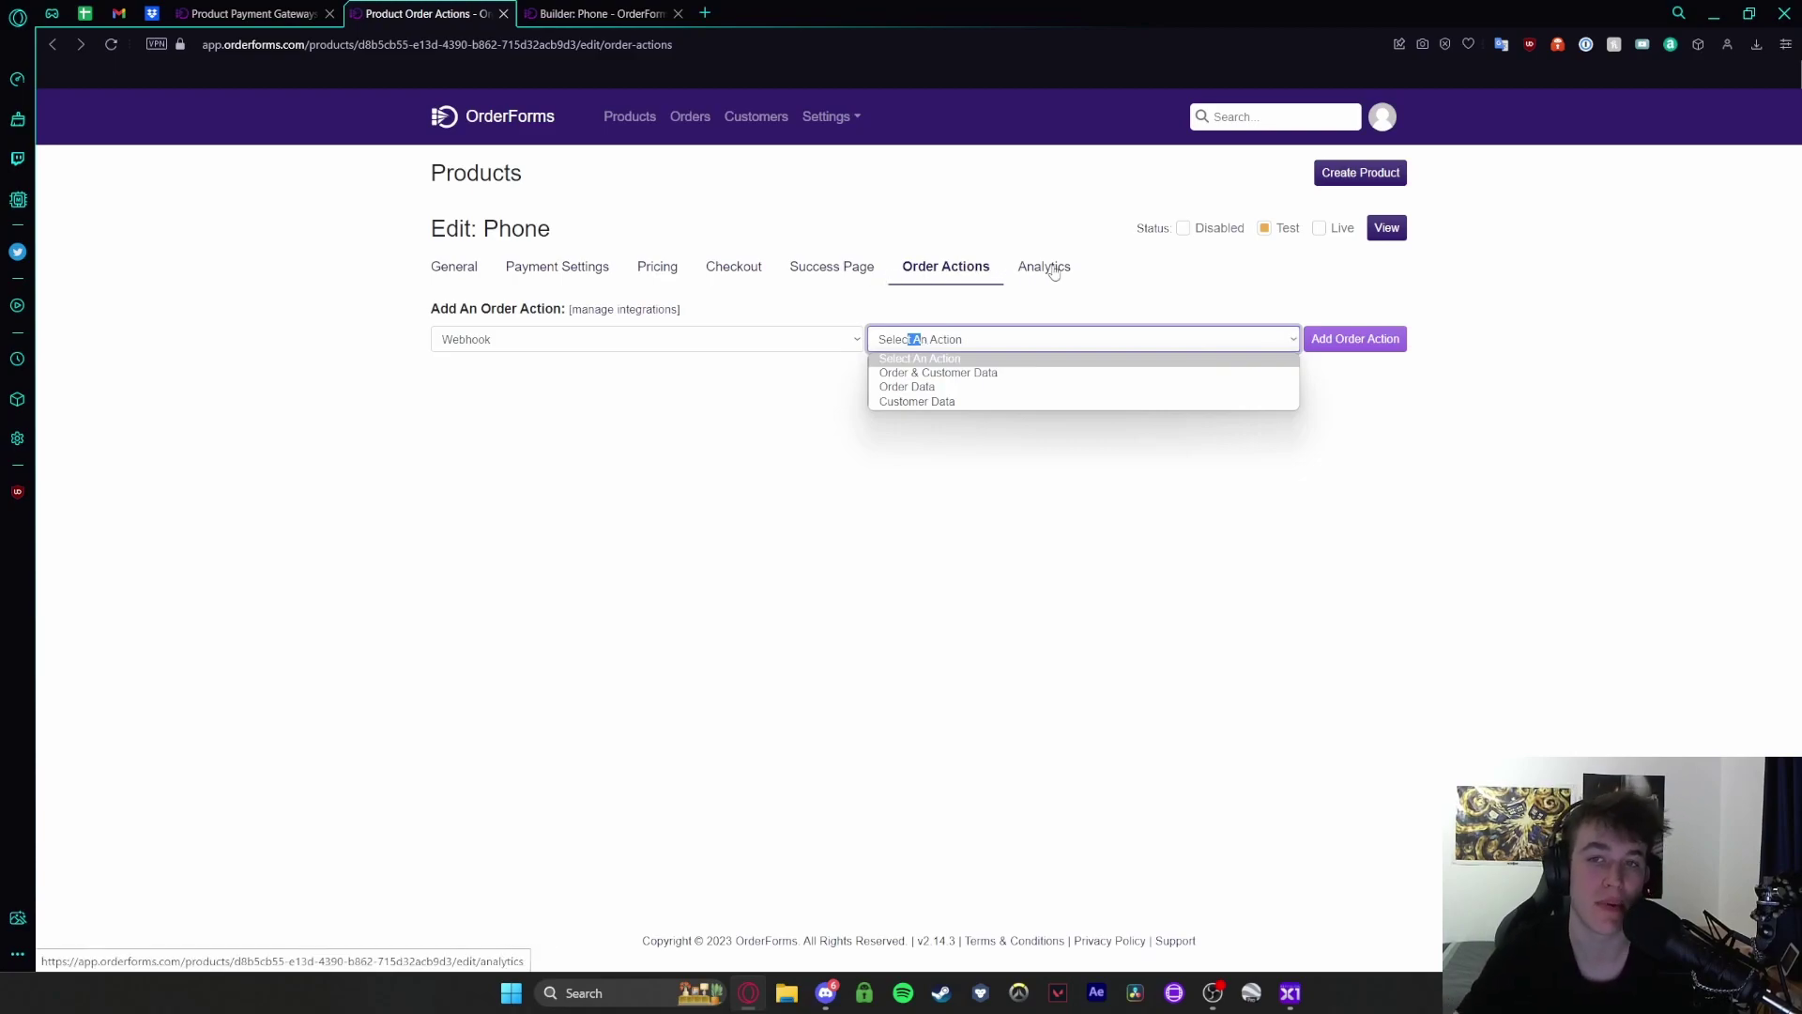
Step: Set the order action's integration back to Email with Send Email and check its template choices
{"action": "left_click", "coordinate": [569, 341]}
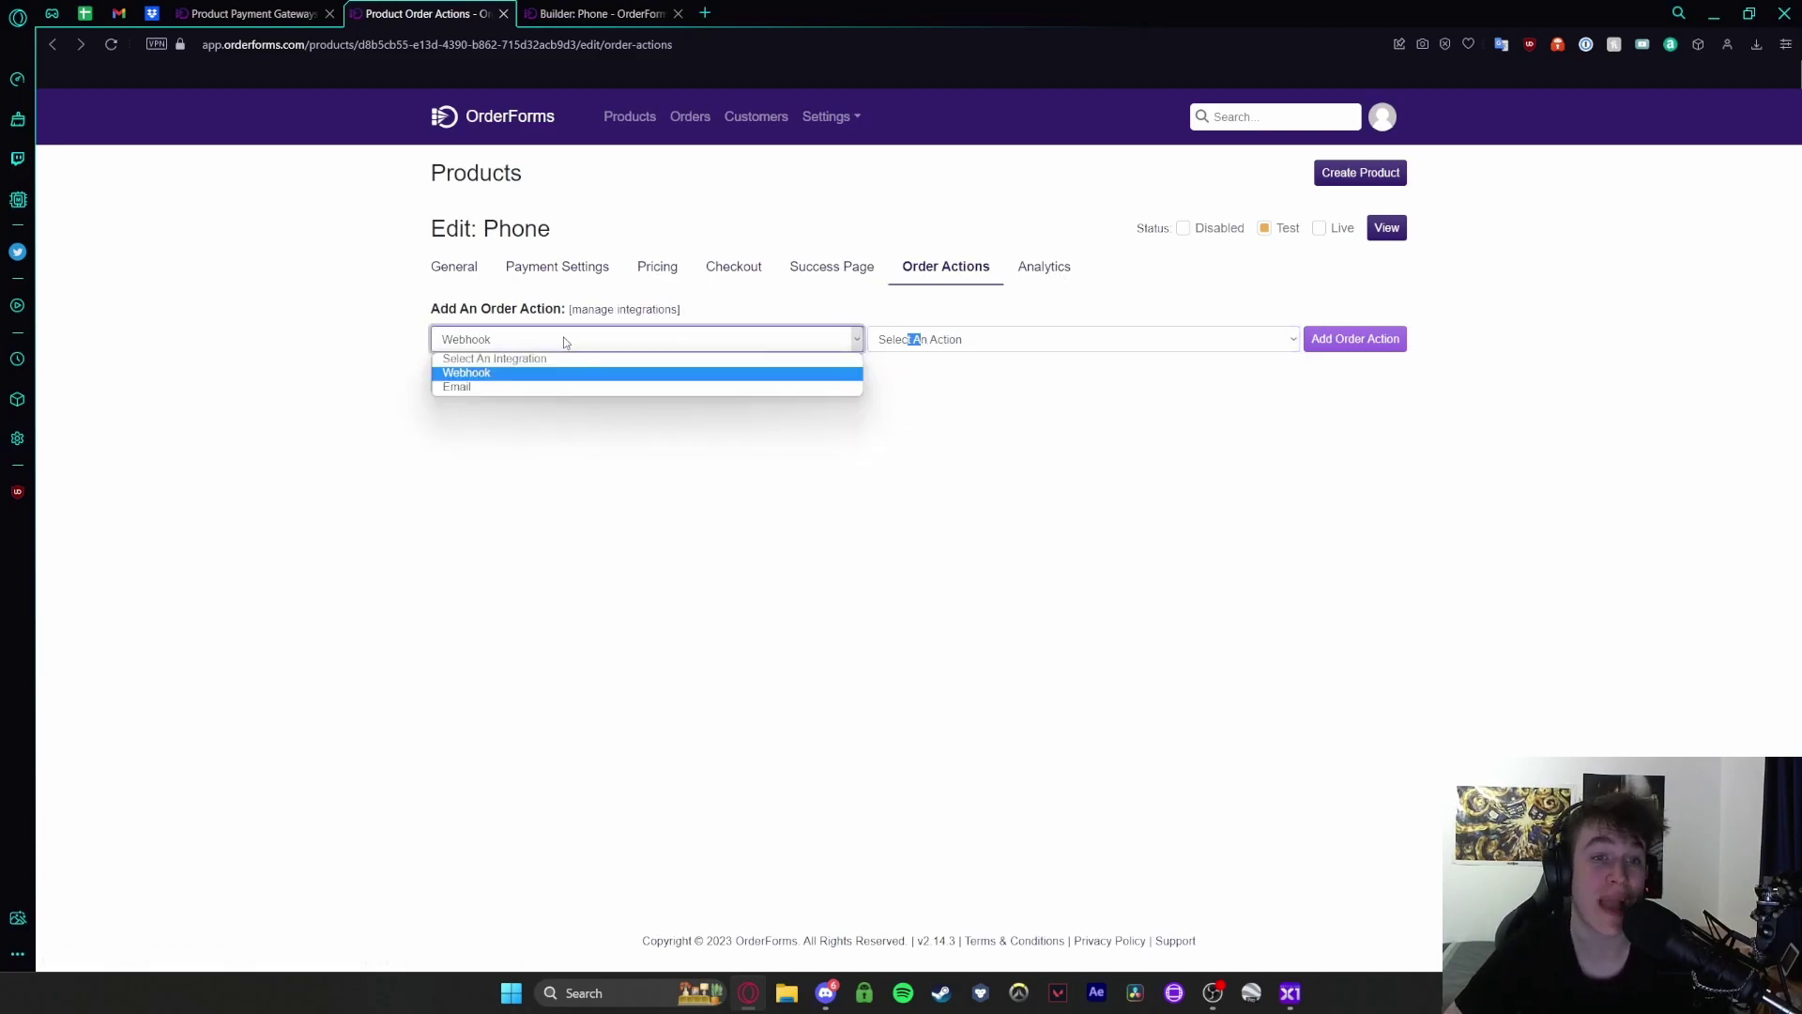
{"action": "left_click", "coordinate": [525, 387]}
{"action": "left_click", "coordinate": [850, 339]}
{"action": "left_click", "coordinate": [967, 340]}
{"action": "left_click", "coordinate": [970, 370]}
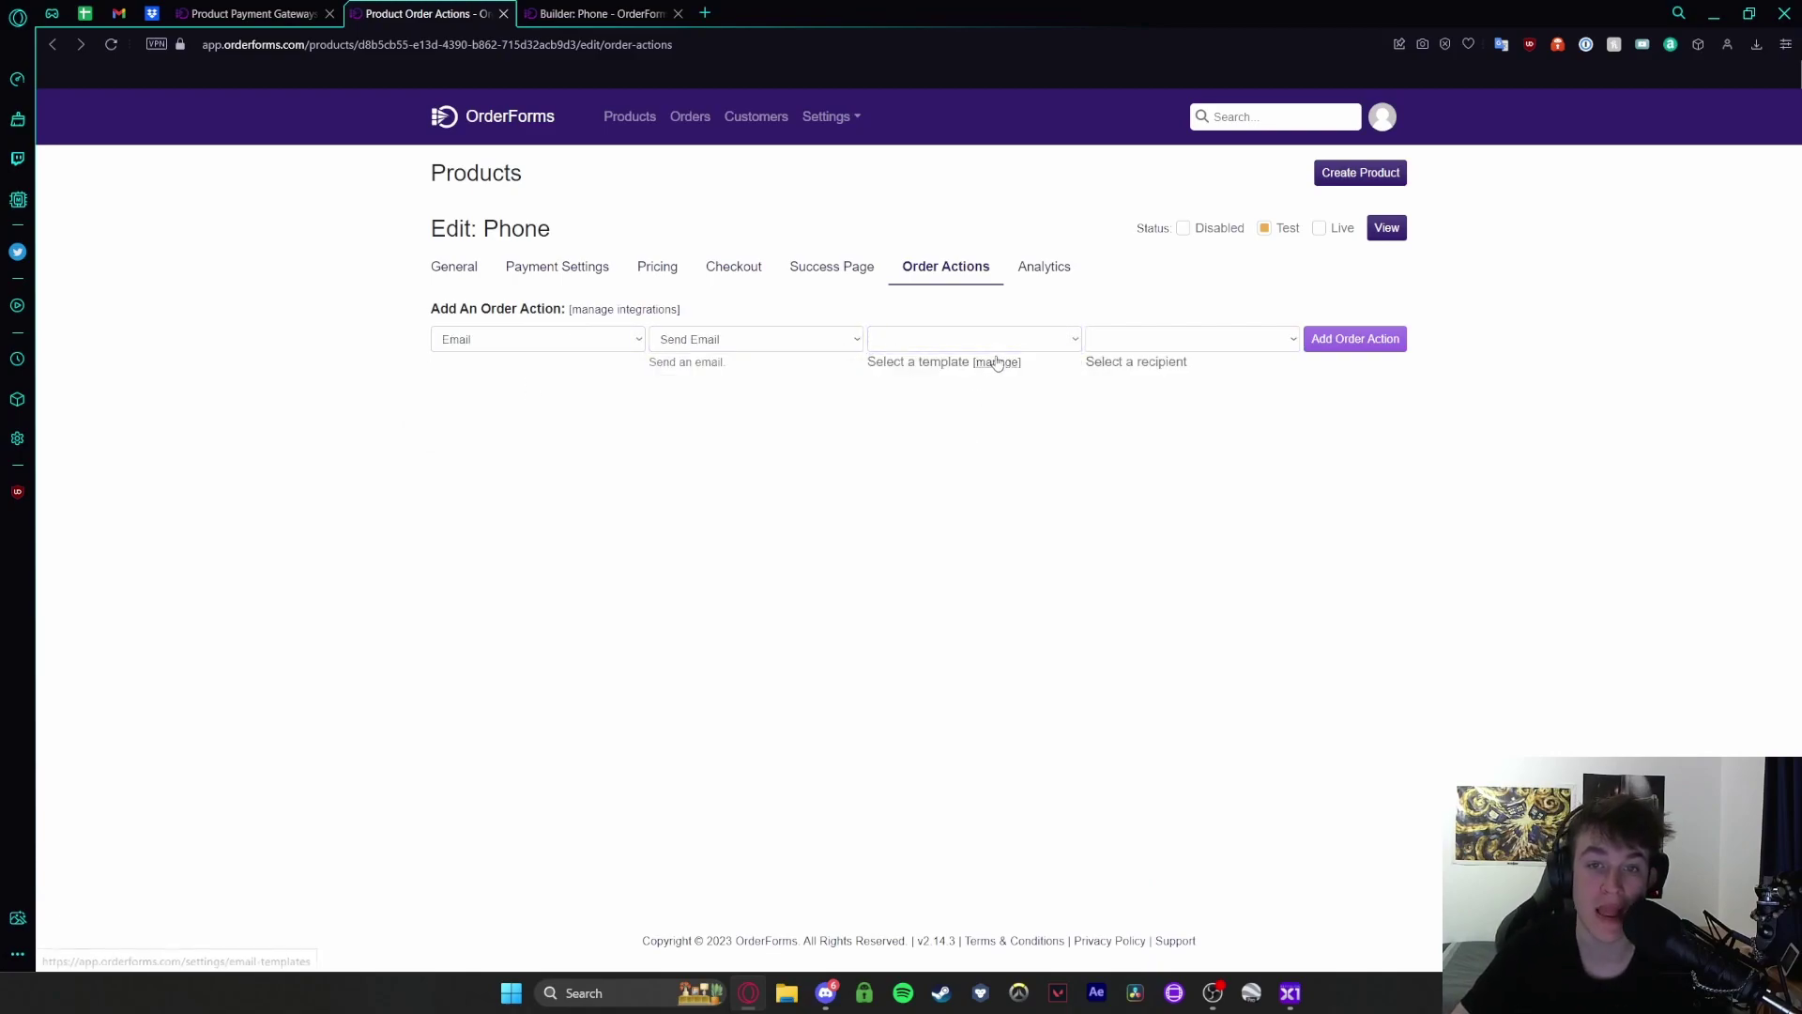
Step: Start a new email template and examine its name, sender, reply-to and subject fields and the merge fields in its body
{"action": "left_click", "coordinate": [995, 364]}
{"action": "left_click", "coordinate": [489, 217]}
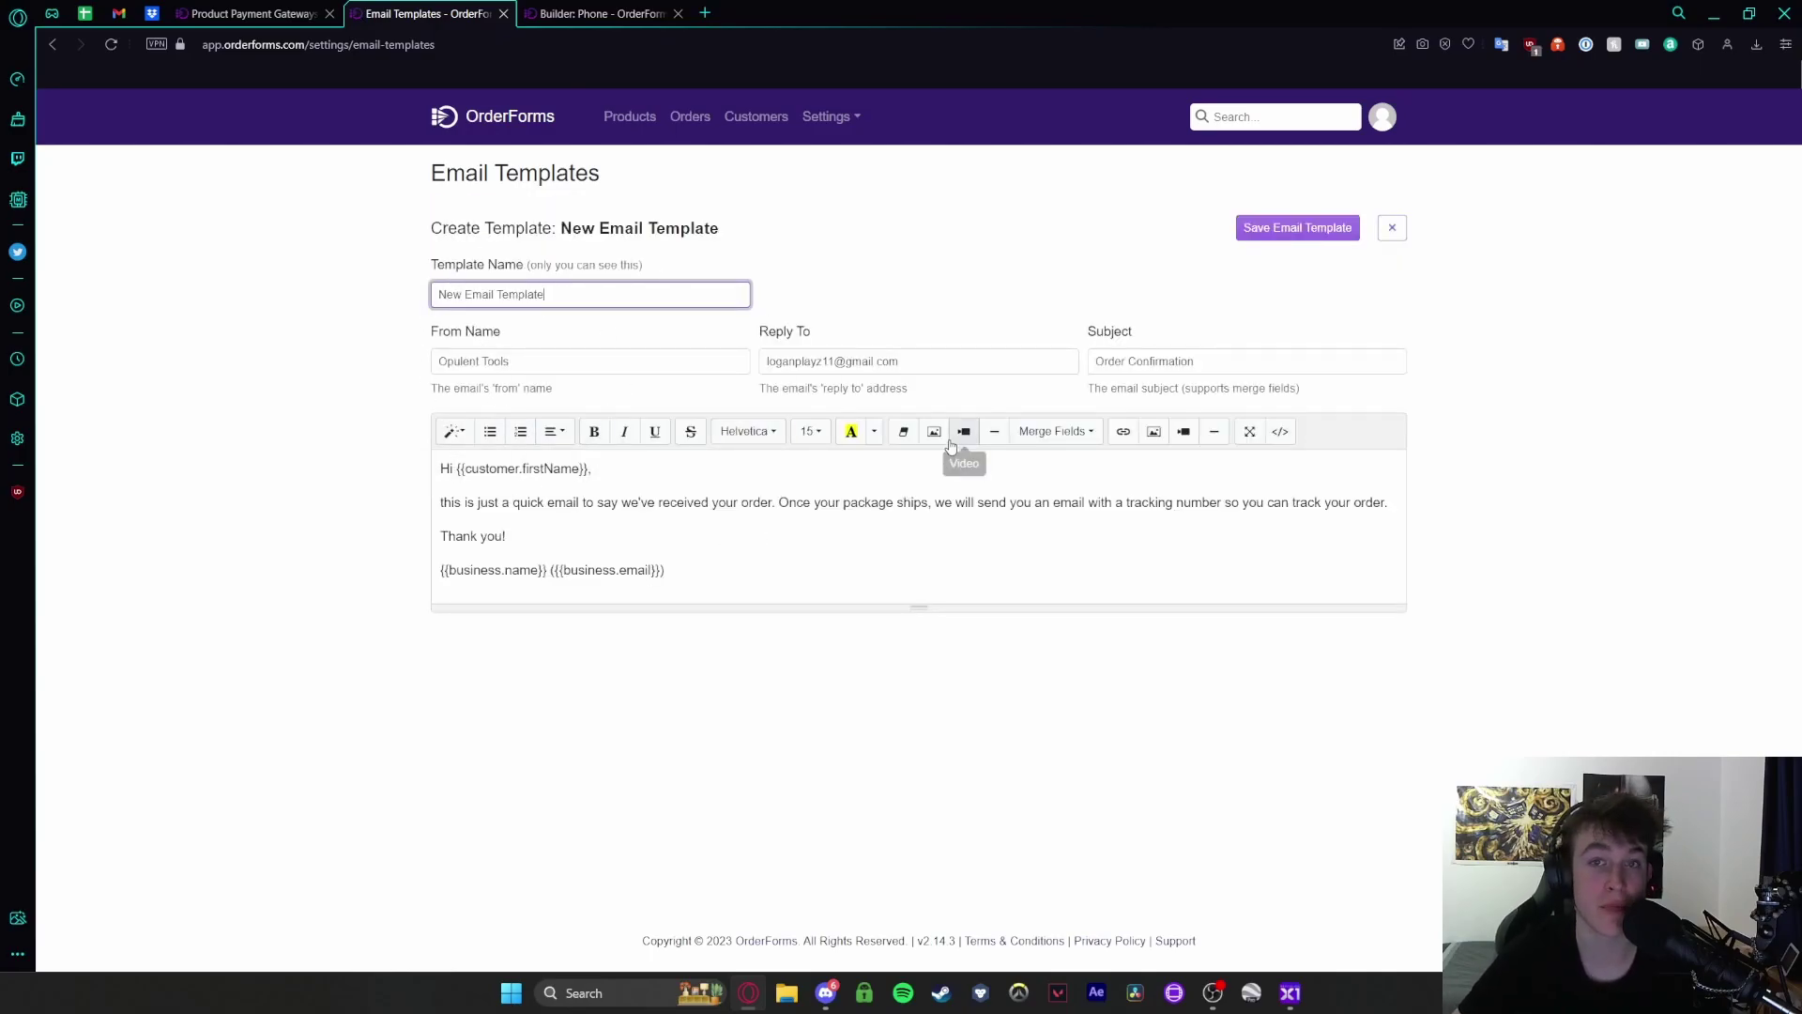
{"action": "left_click_drag", "start_coordinate": [569, 288], "coordinate": [386, 286]}
{"action": "key", "text": "Tab"}
{"action": "key", "text": "Tab"}
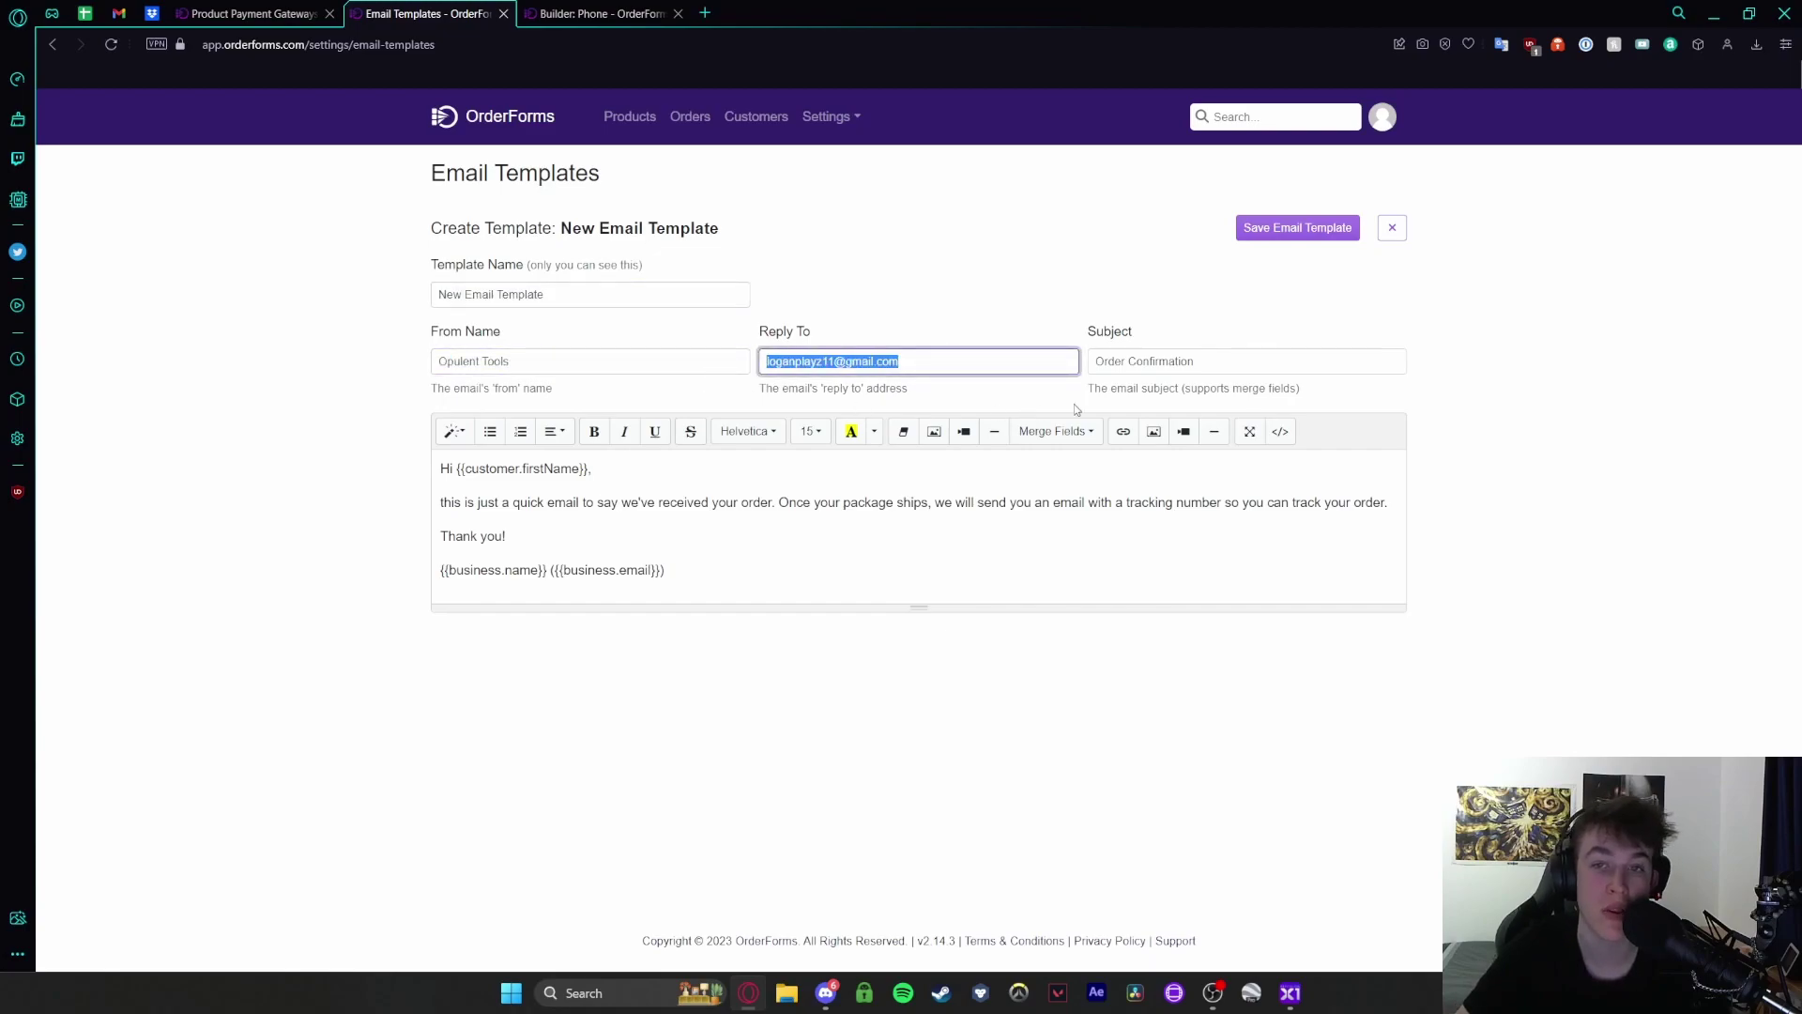
{"action": "key", "text": "Tab"}
{"action": "mouse_move", "coordinate": [713, 580]}
{"action": "left_mouse_down"}
{"action": "mouse_move", "coordinate": [434, 467]}
{"action": "mouse_move", "coordinate": [440, 570]}
{"action": "mouse_move", "coordinate": [685, 591]}
{"action": "left_mouse_up"}
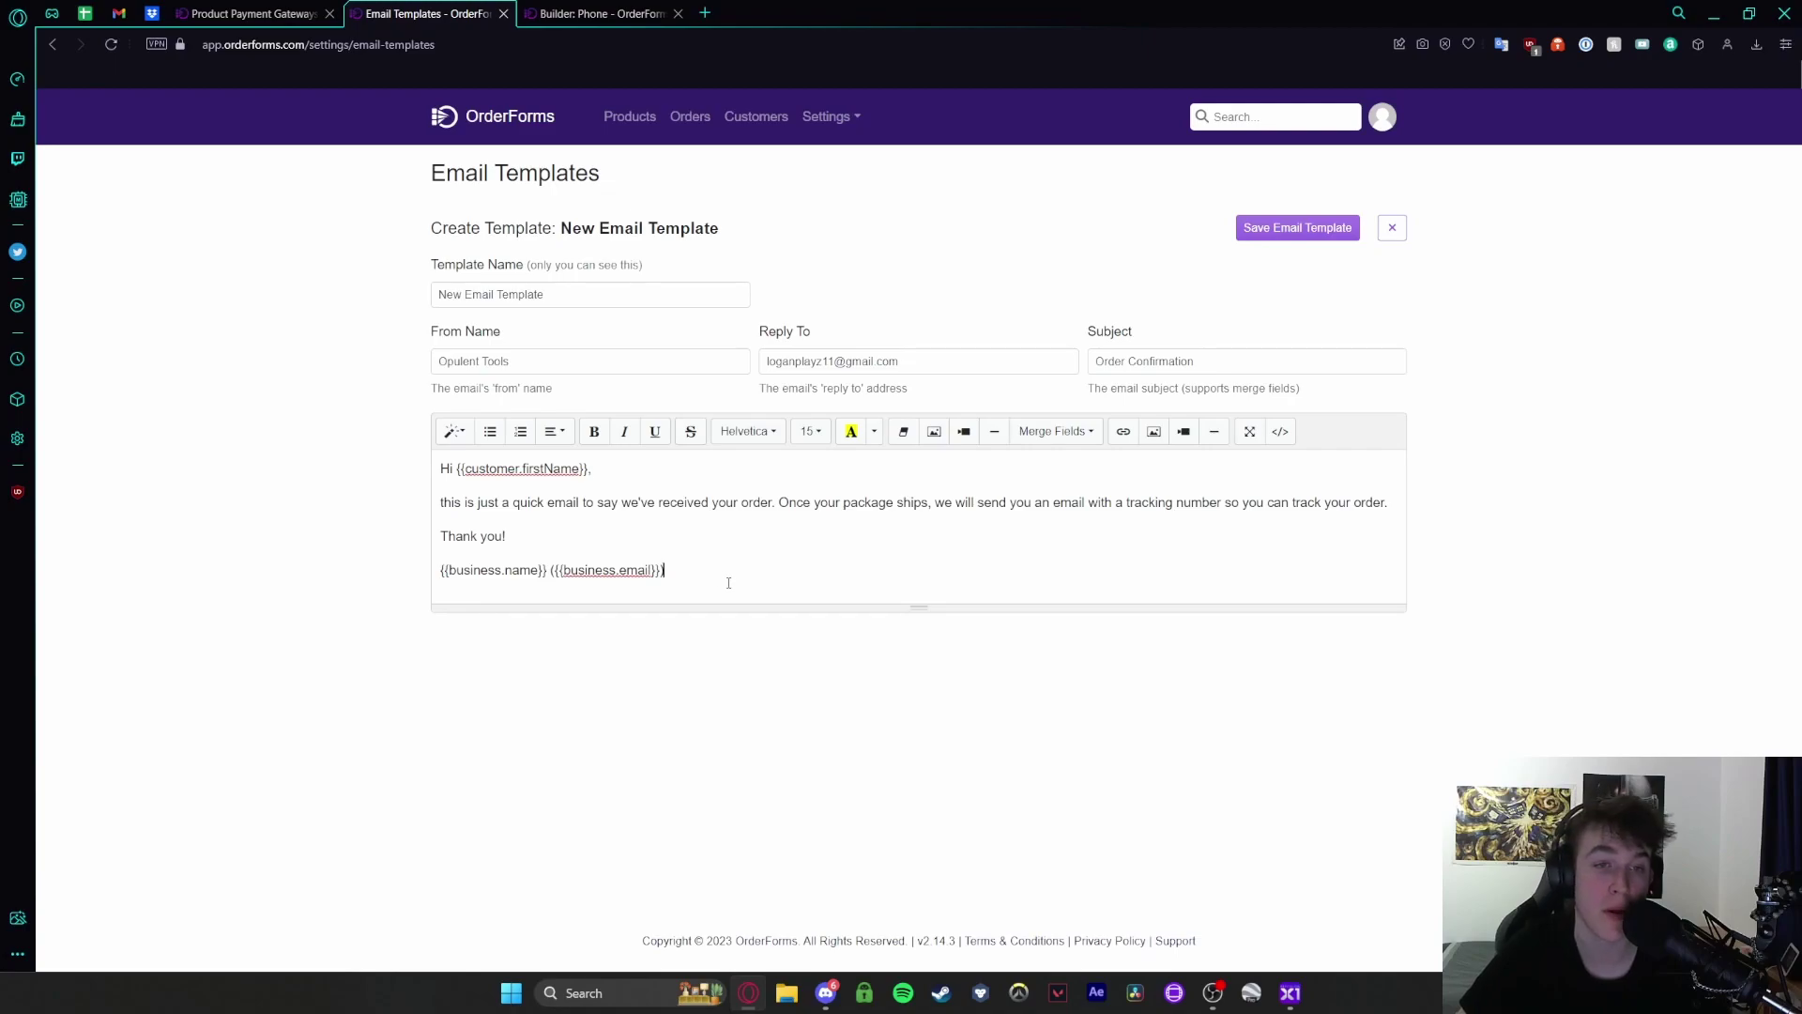
{"action": "left_click_drag", "start_coordinate": [596, 468], "coordinate": [456, 469]}
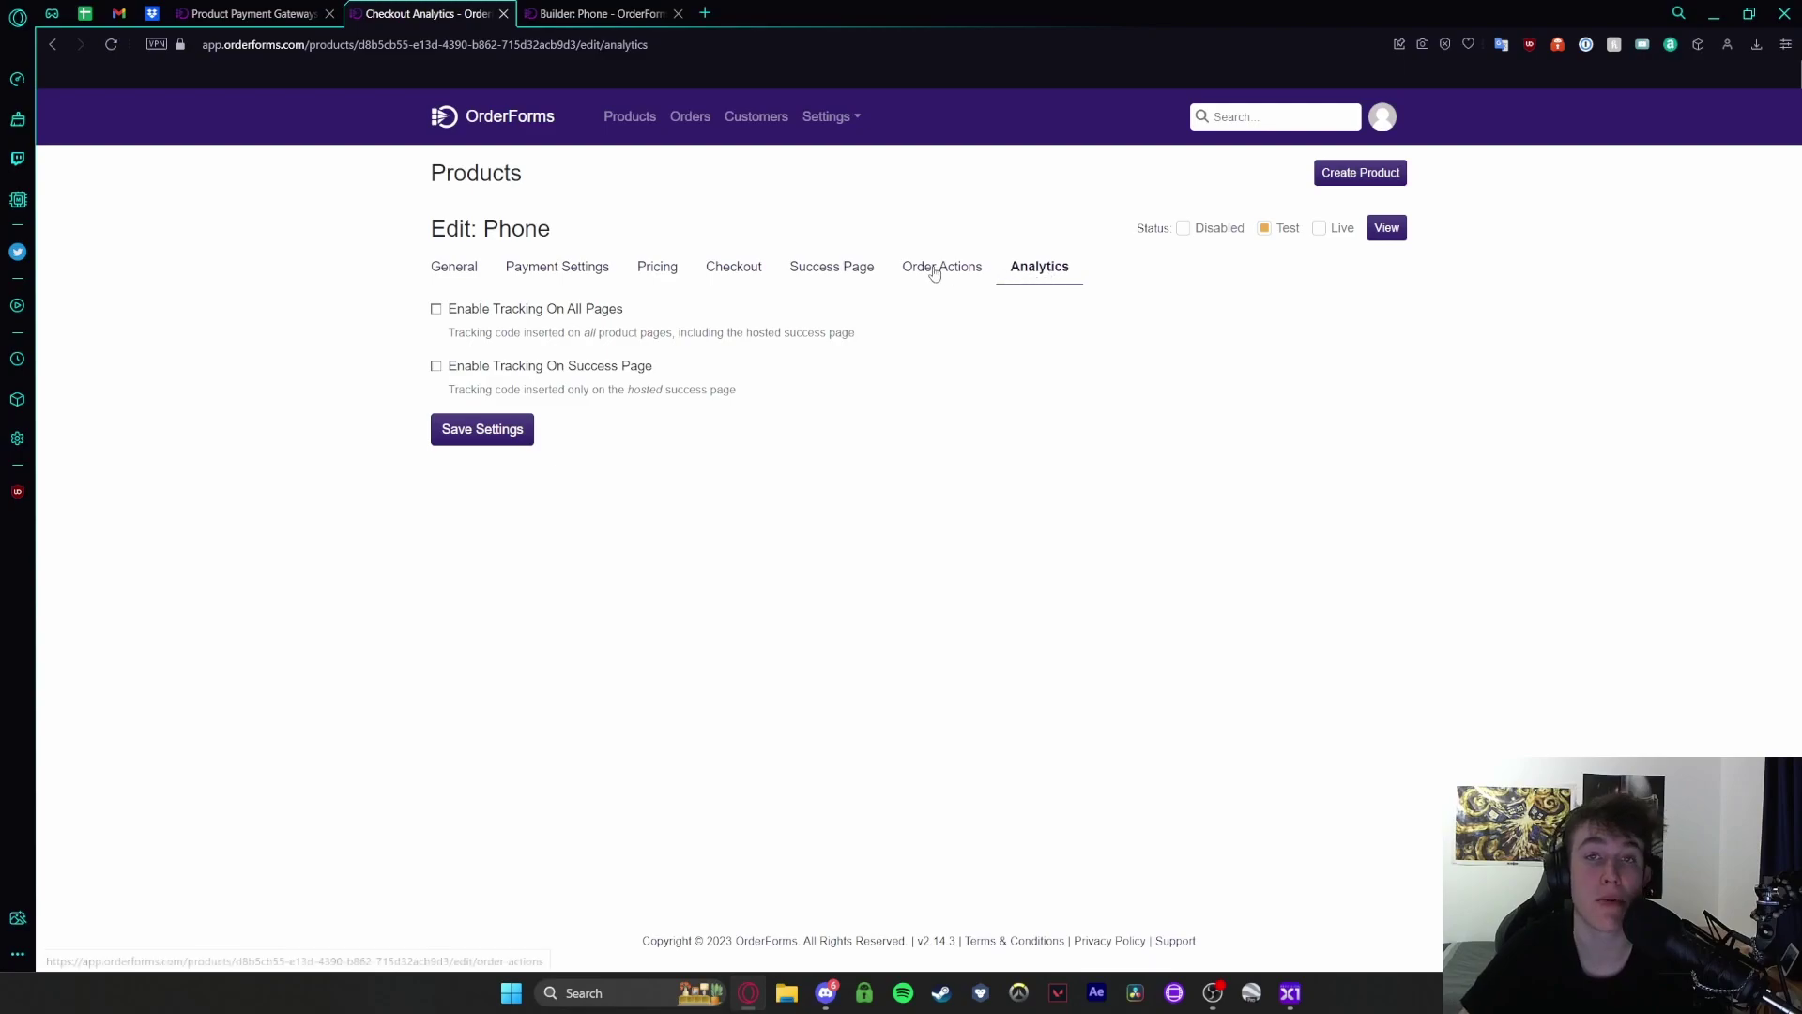
Step: In the Phone product's analytics settings, enable tracking on all pages and on the success page
{"action": "left_click_drag", "start_coordinate": [448, 333], "coordinate": [797, 334]}
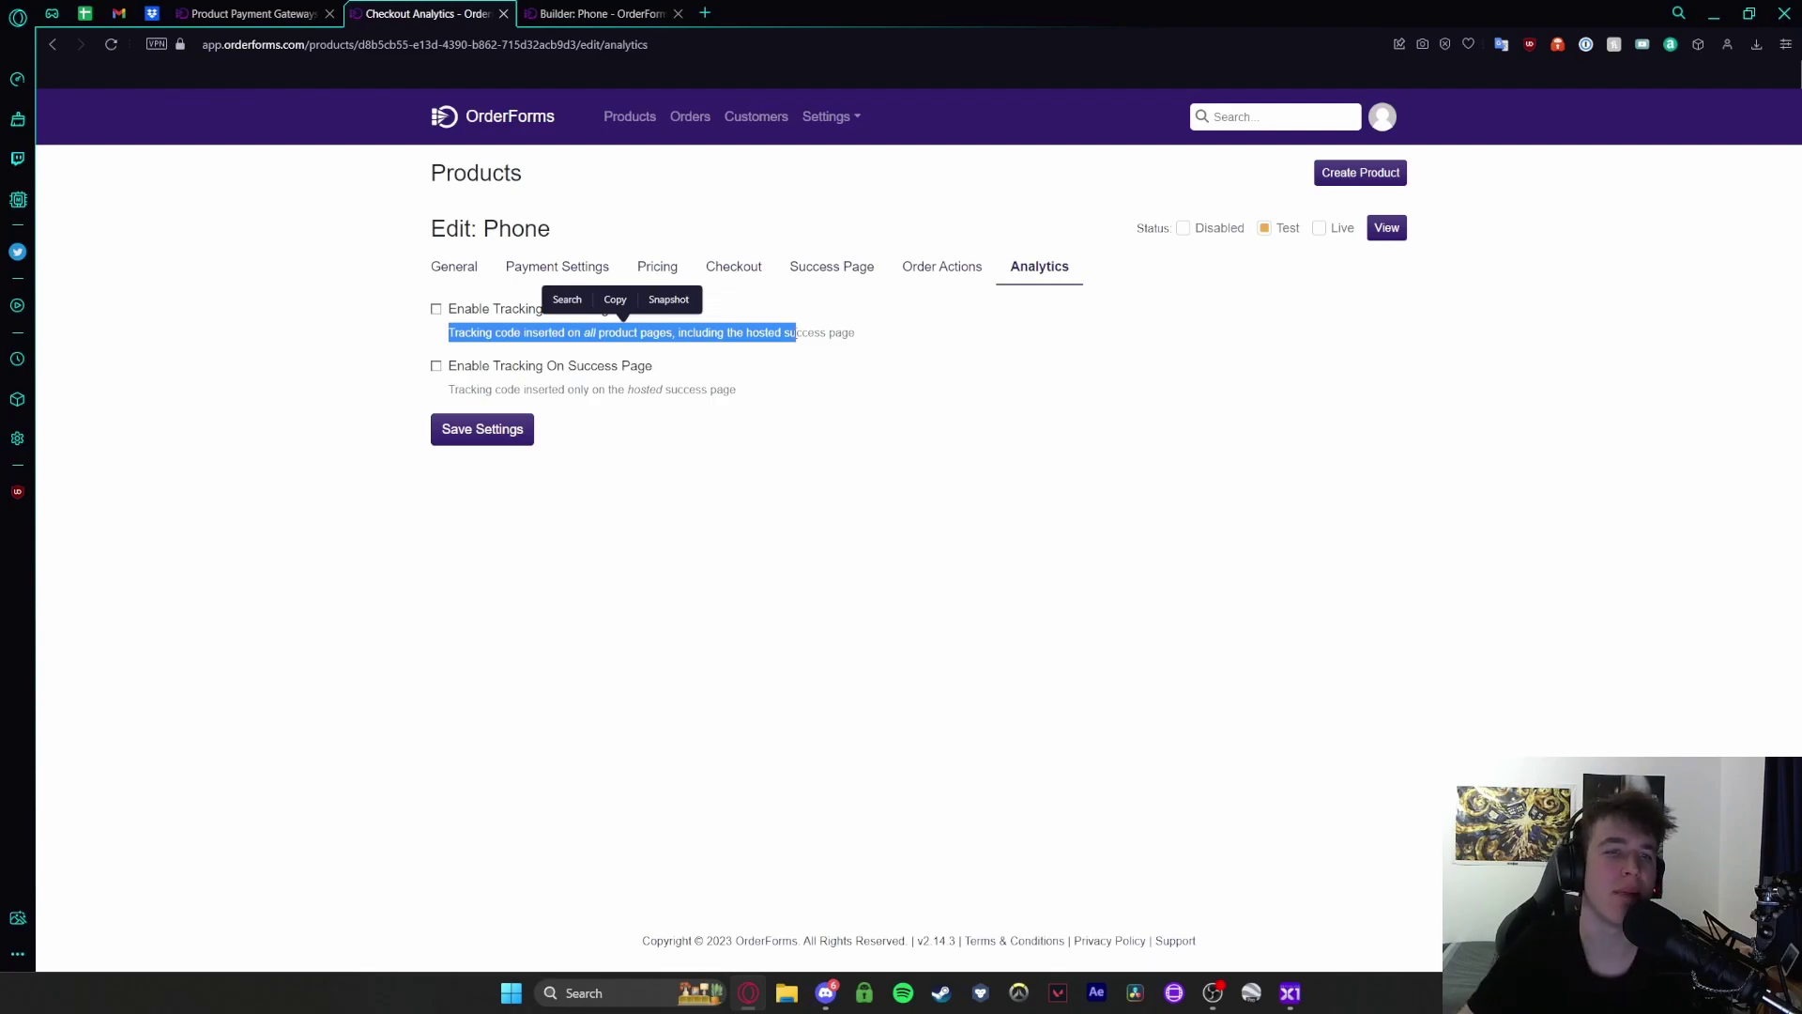
{"action": "left_click", "coordinate": [436, 309]}
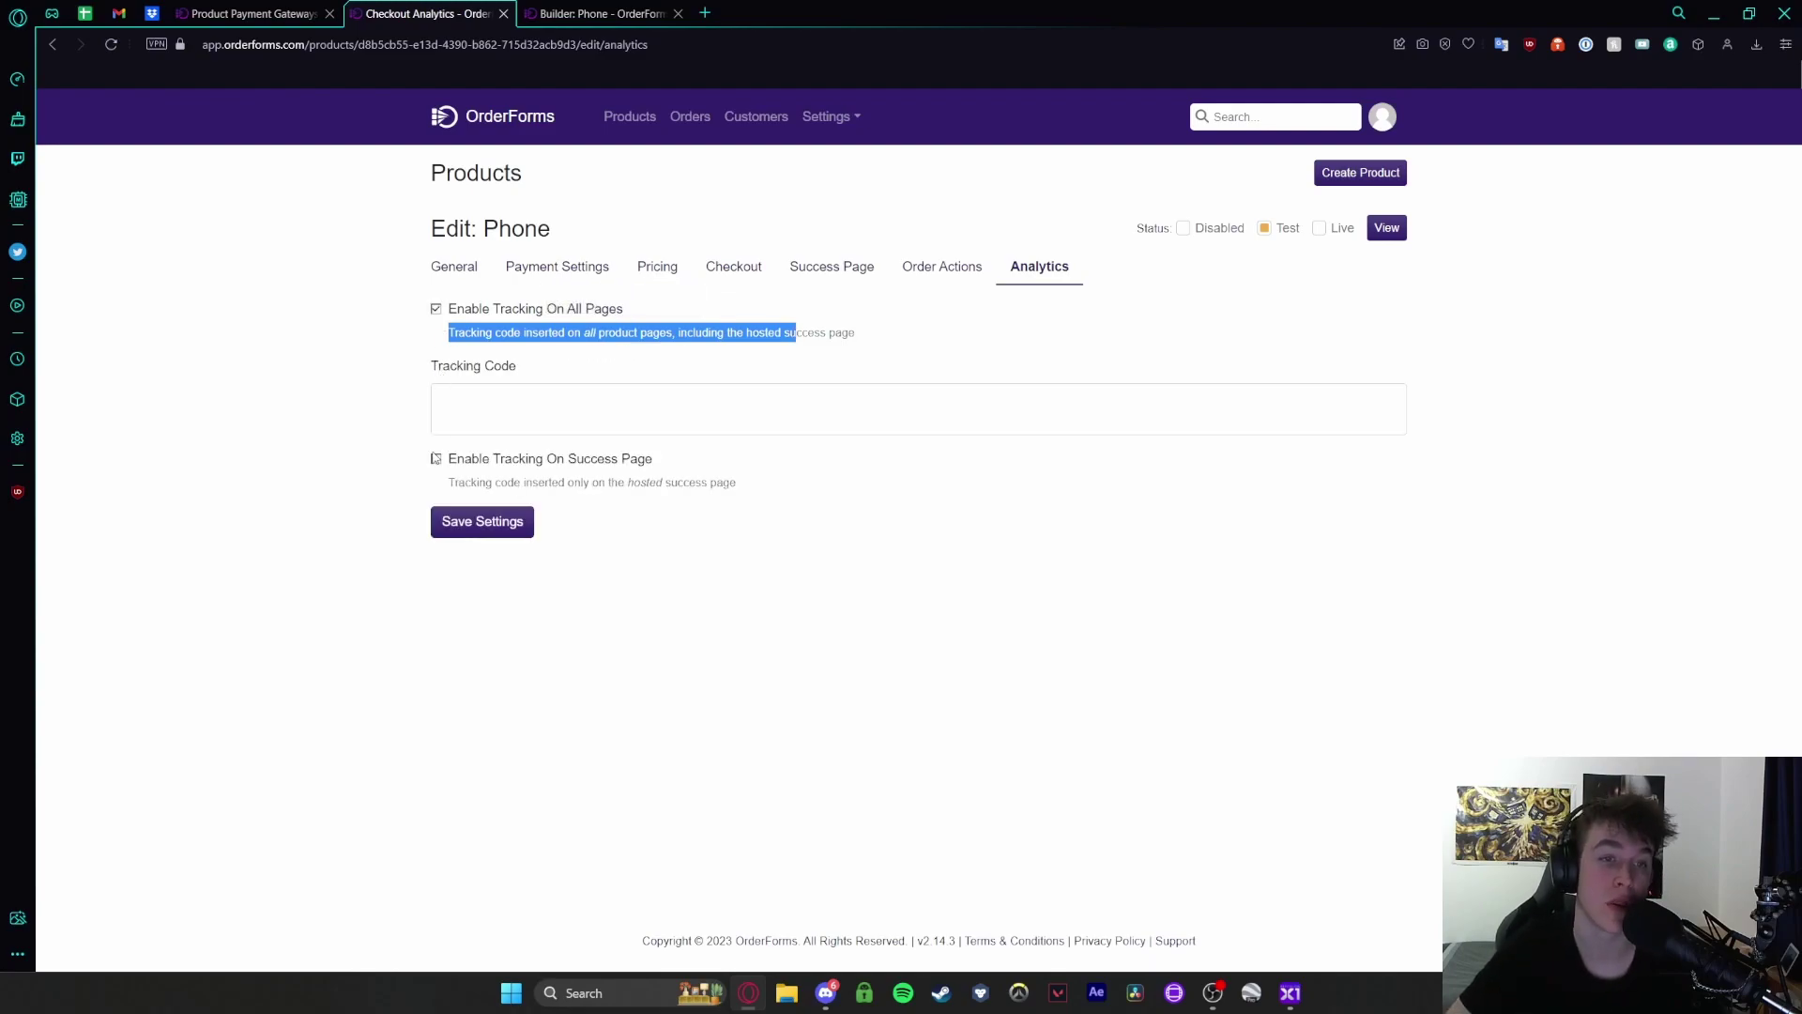
{"action": "left_click", "coordinate": [436, 458]}
{"action": "left_click", "coordinate": [485, 410]}
{"action": "left_click", "coordinate": [505, 557]}
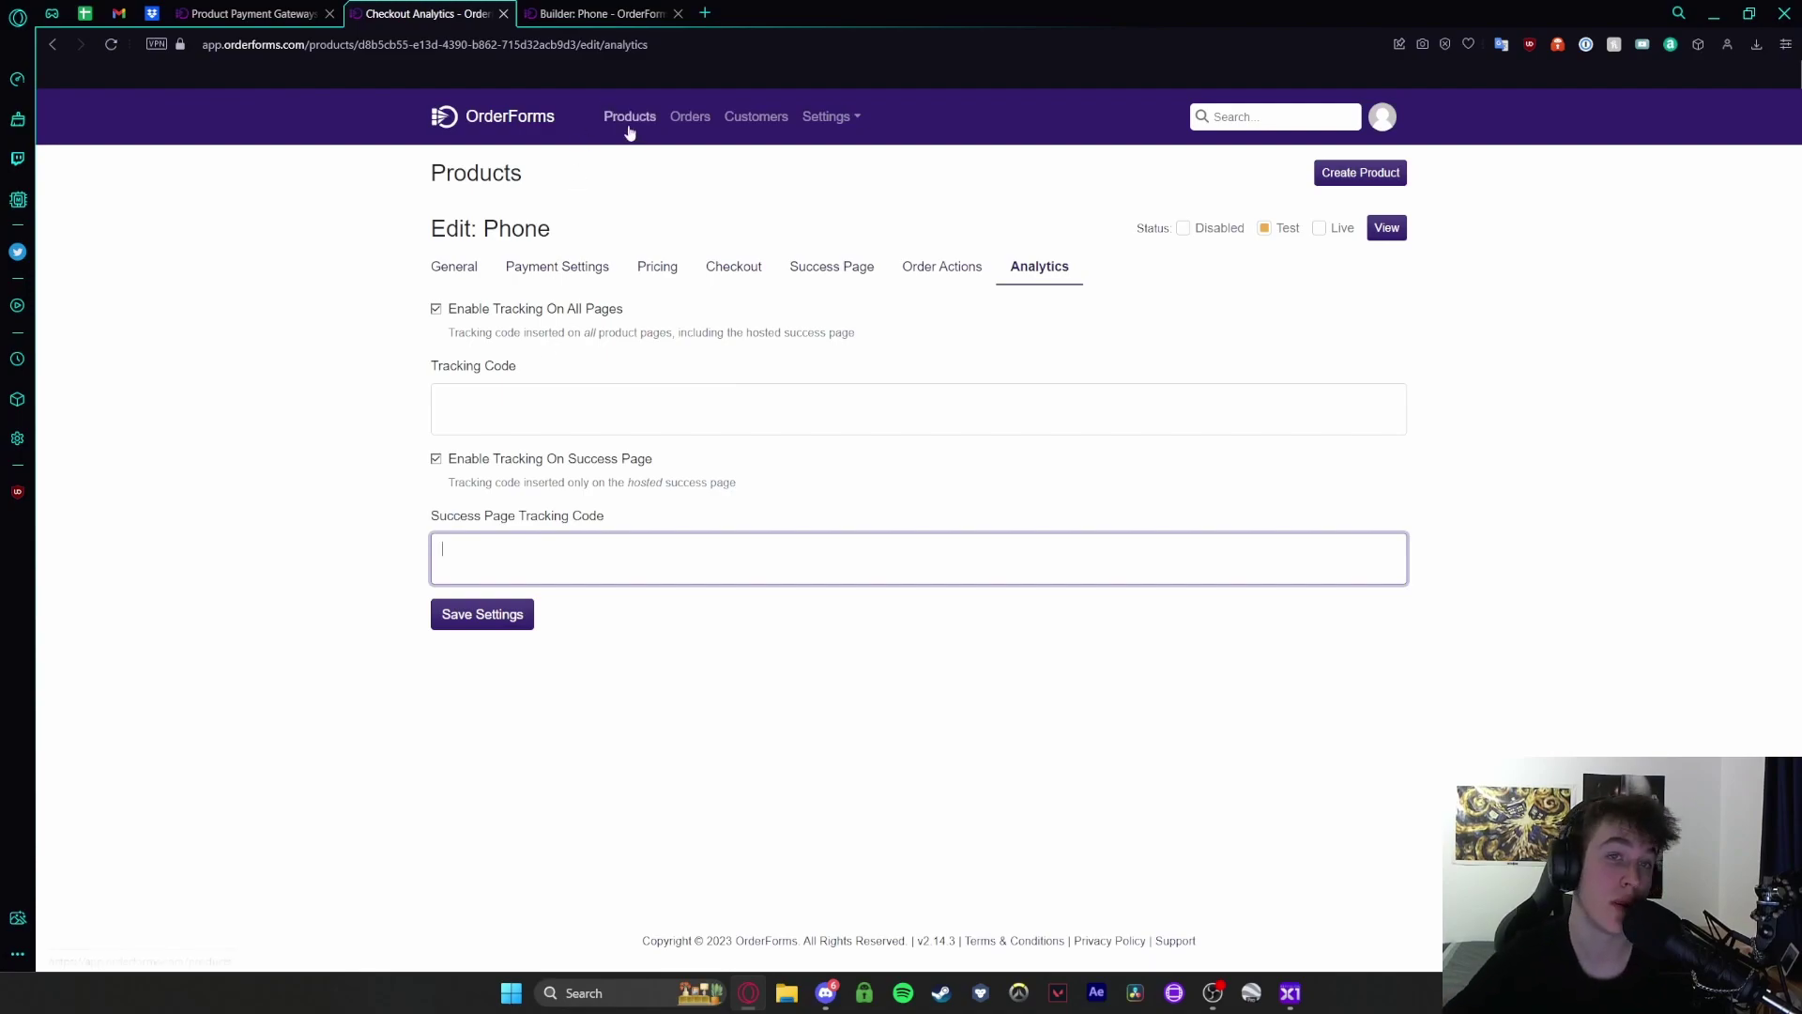
Step: Open the orders list and examine its columns from ID # to Date
{"action": "left_click", "coordinate": [690, 122]}
{"action": "left_click_drag", "start_coordinate": [435, 221], "coordinate": [1423, 222]}
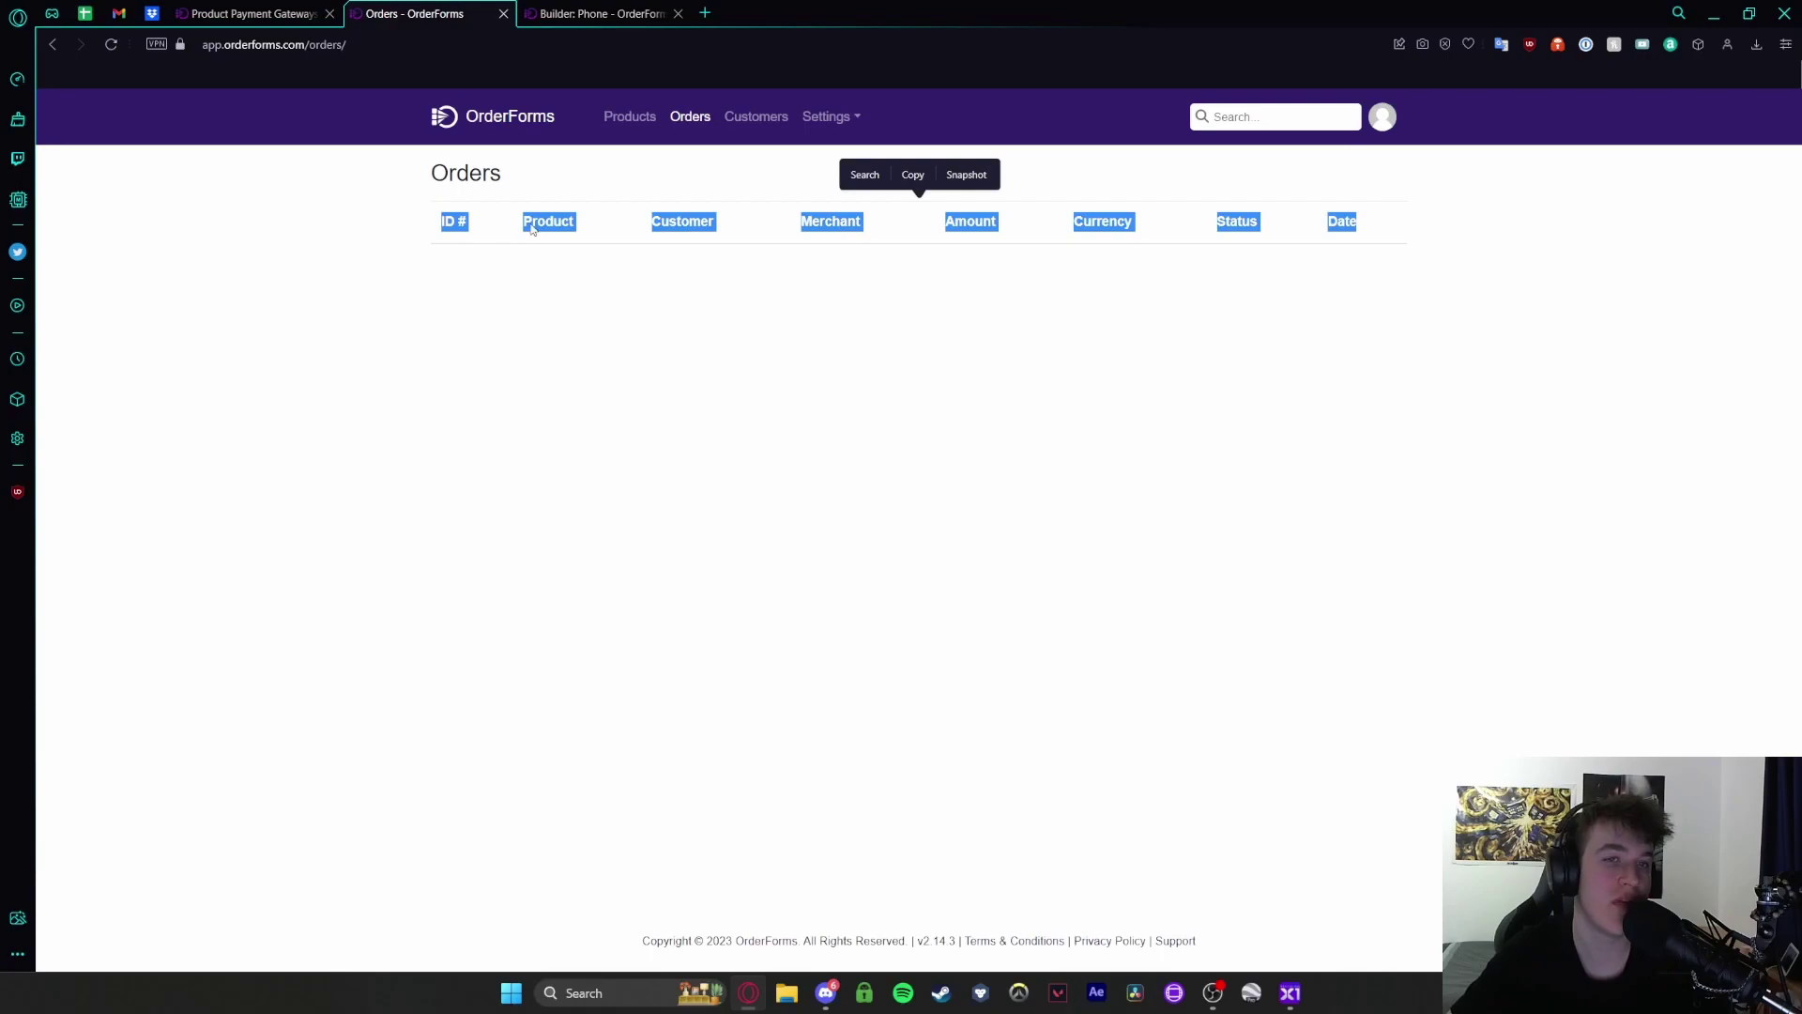
{"action": "left_click", "coordinate": [1306, 223]}
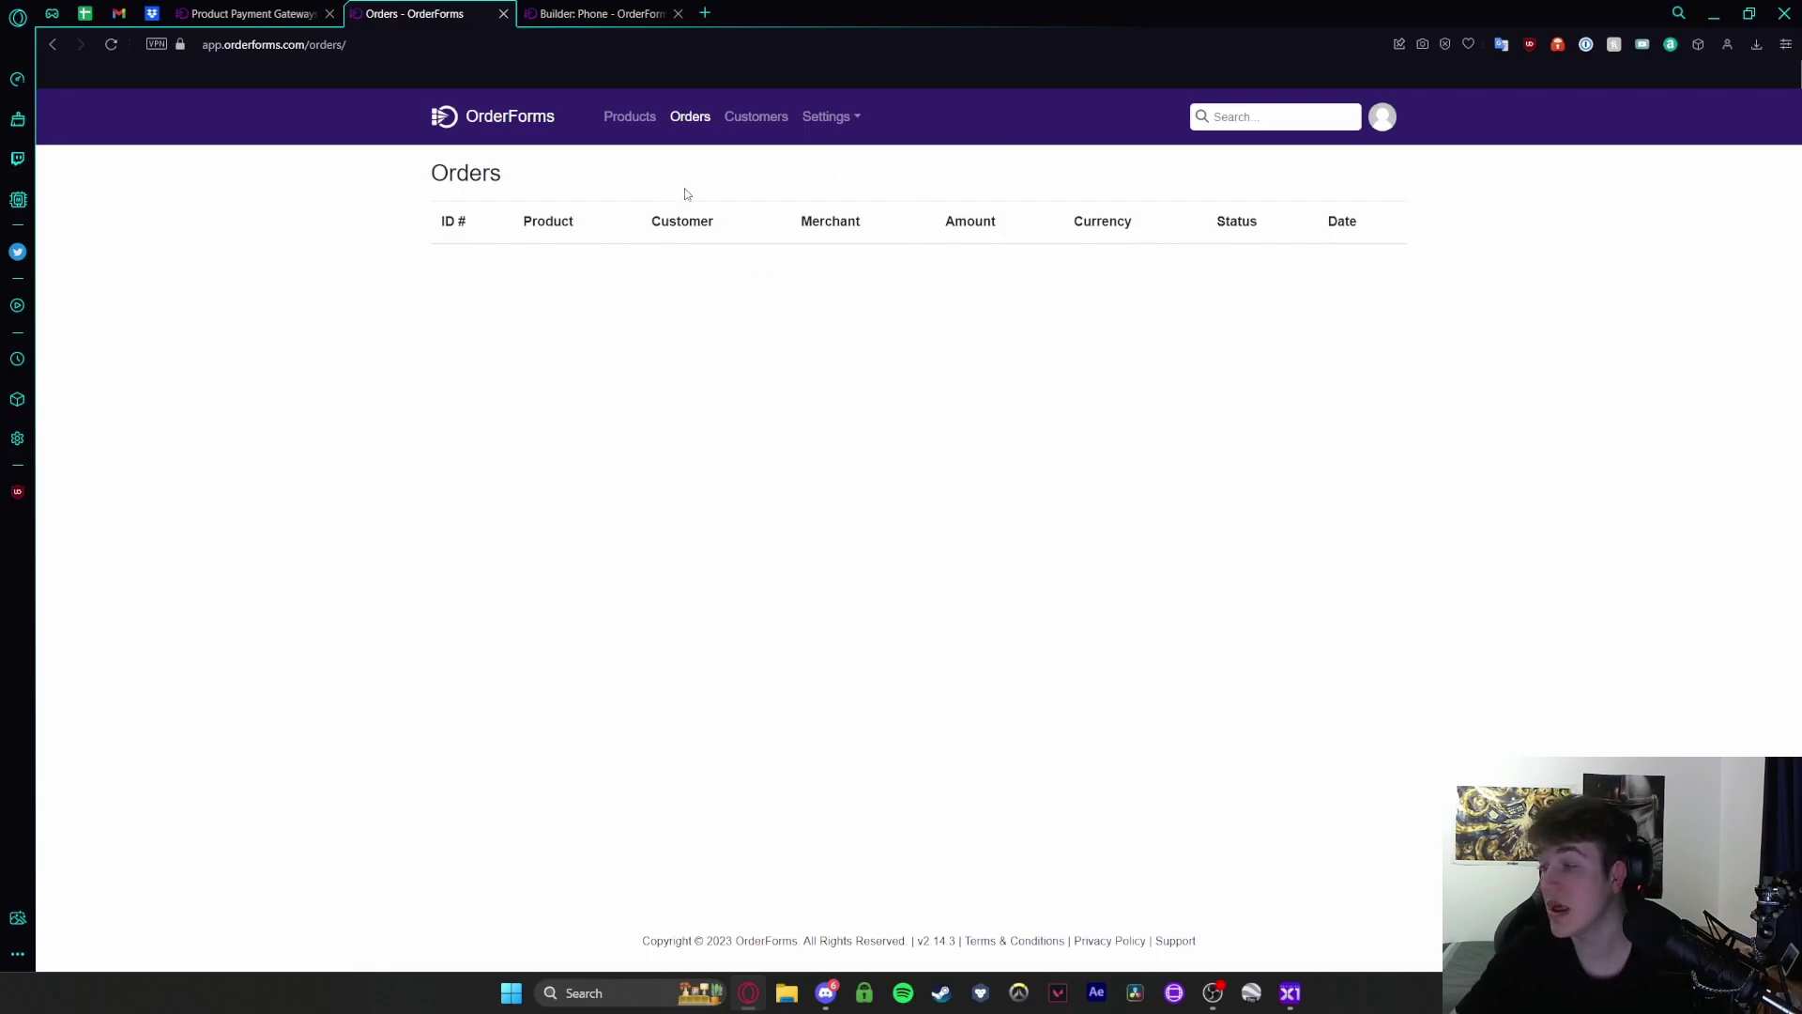
Step: Open the customers list and display the available settings categories
{"action": "left_click", "coordinate": [744, 126]}
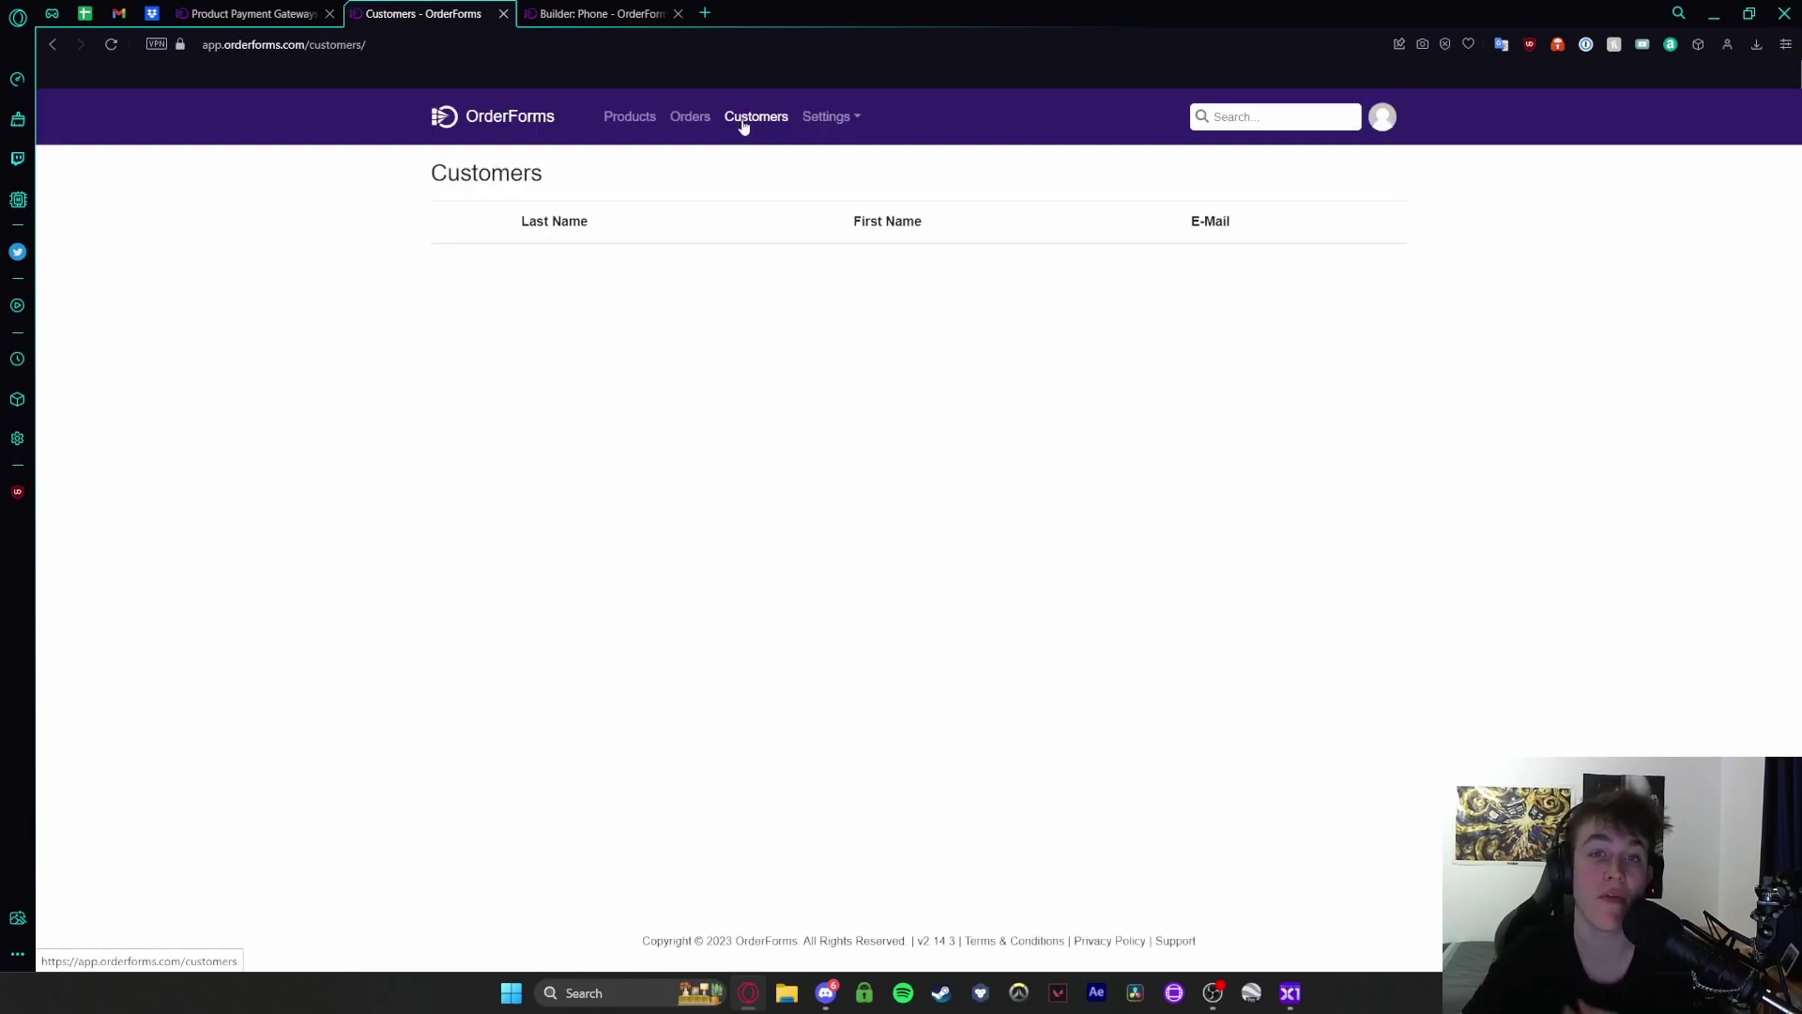
{"action": "right_click", "coordinate": [744, 126]}
{"action": "key", "text": "Escape"}
{"action": "left_click", "coordinate": [828, 116]}
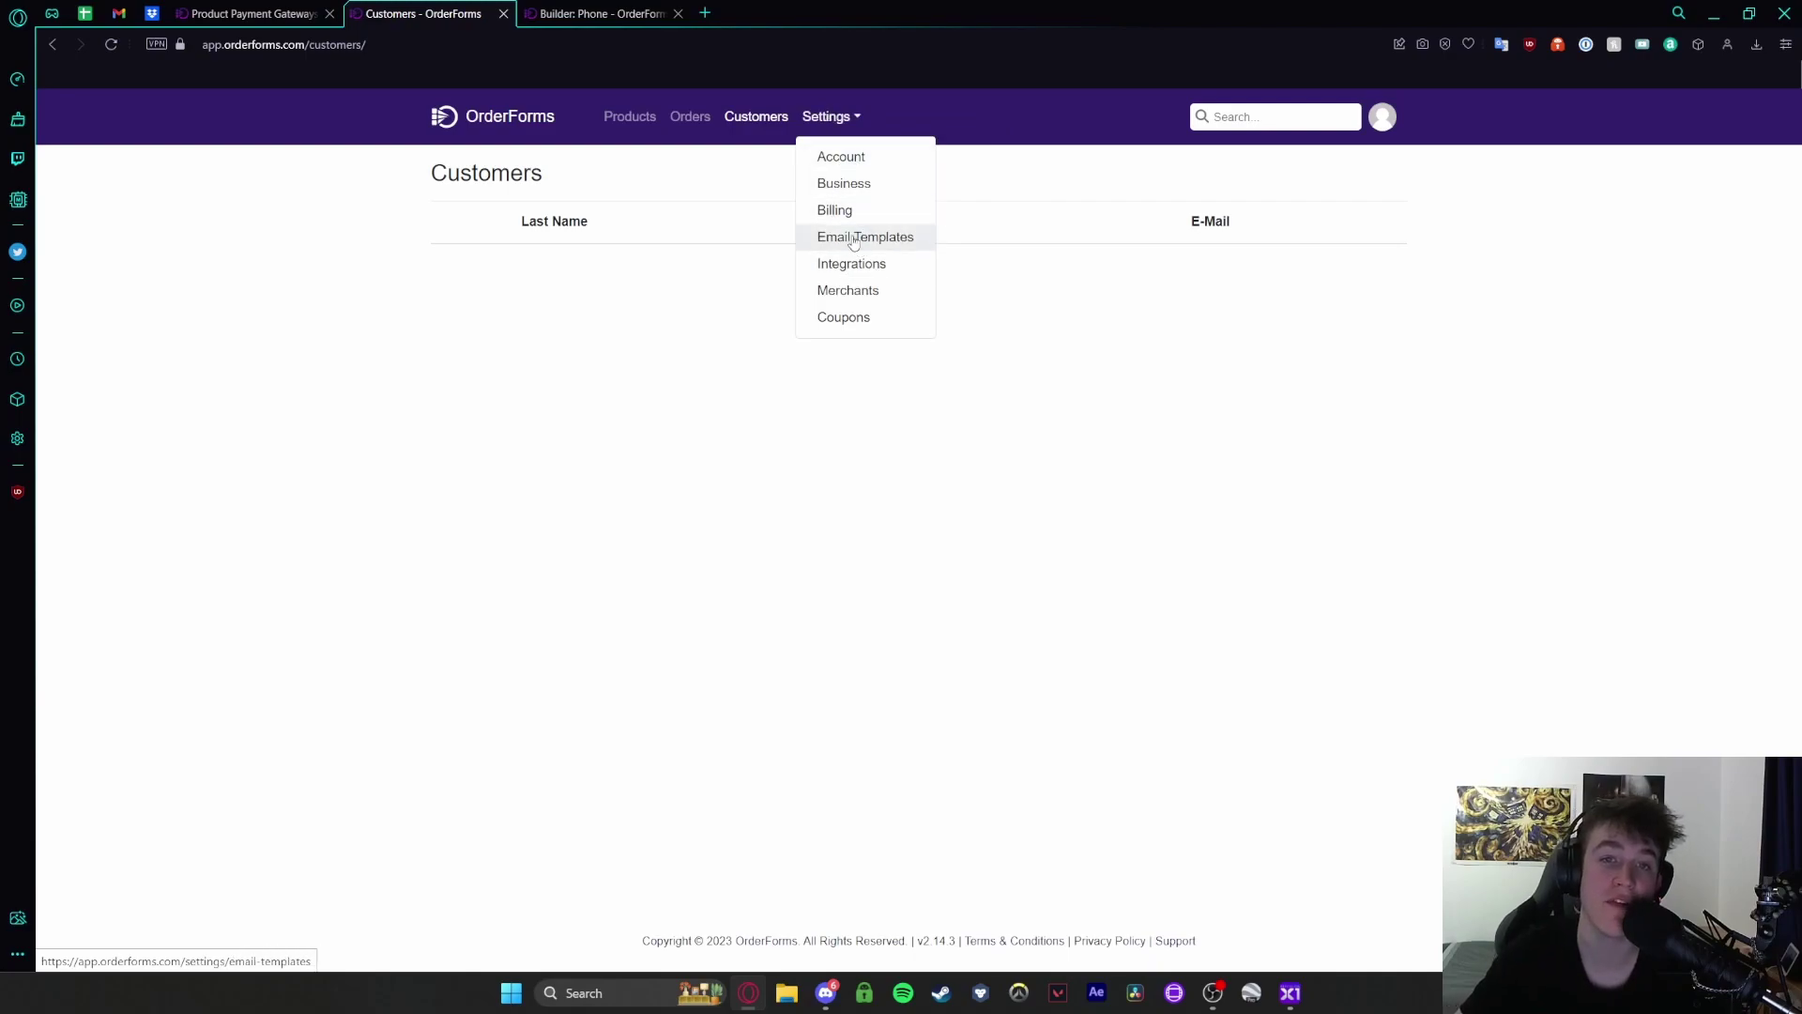